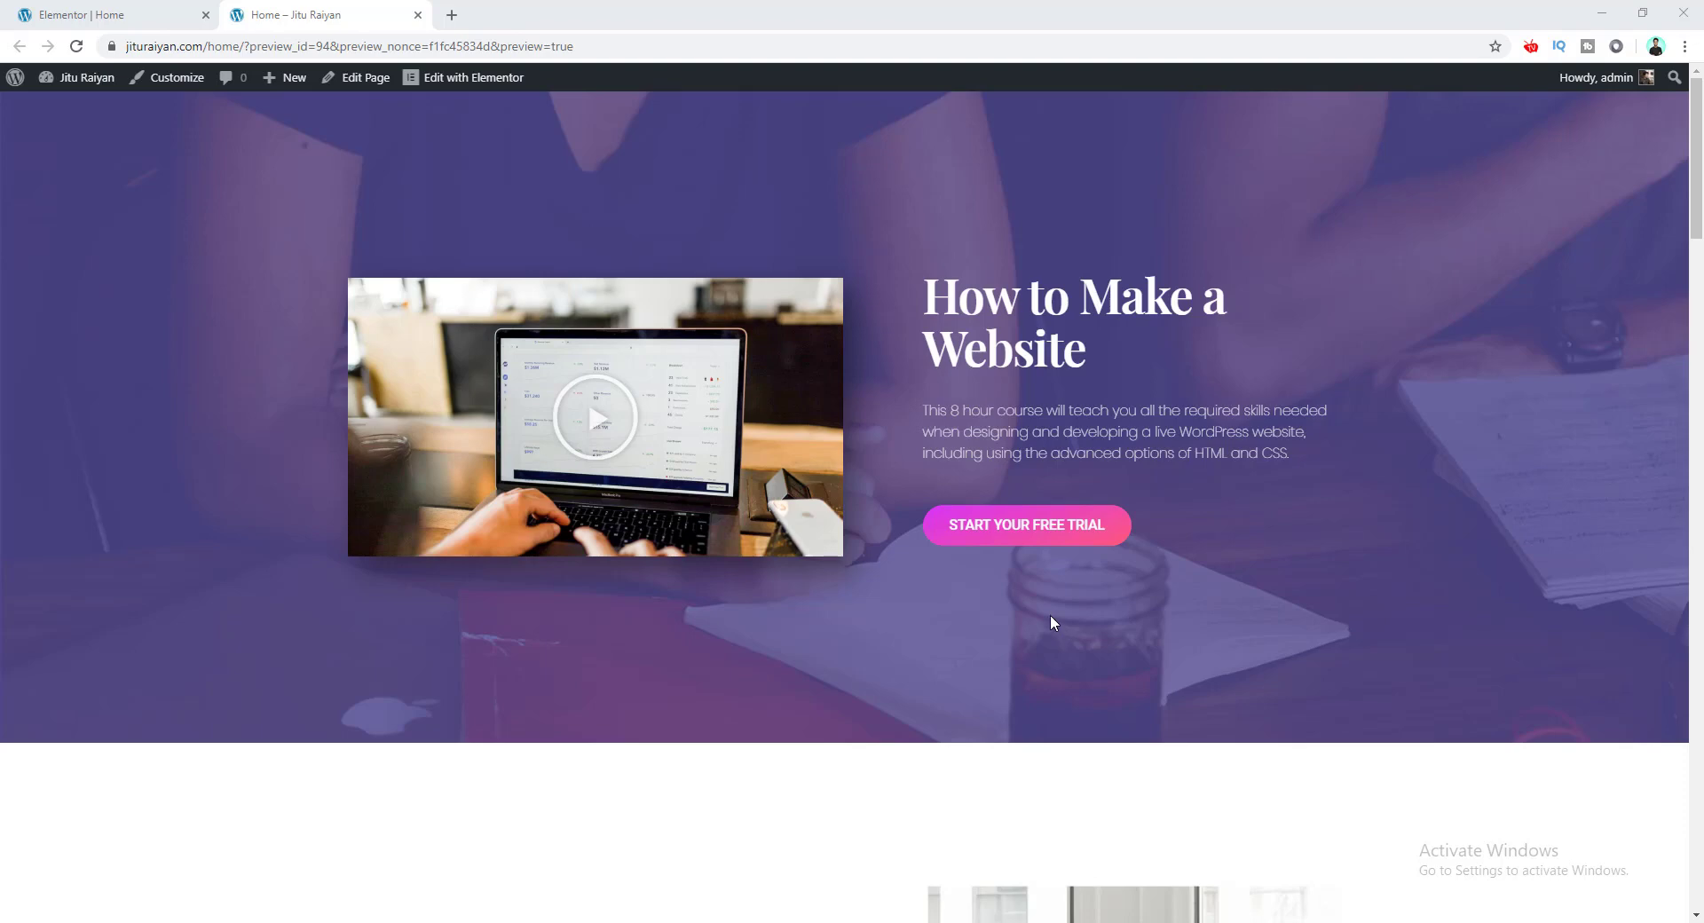
left_click(947, 537)
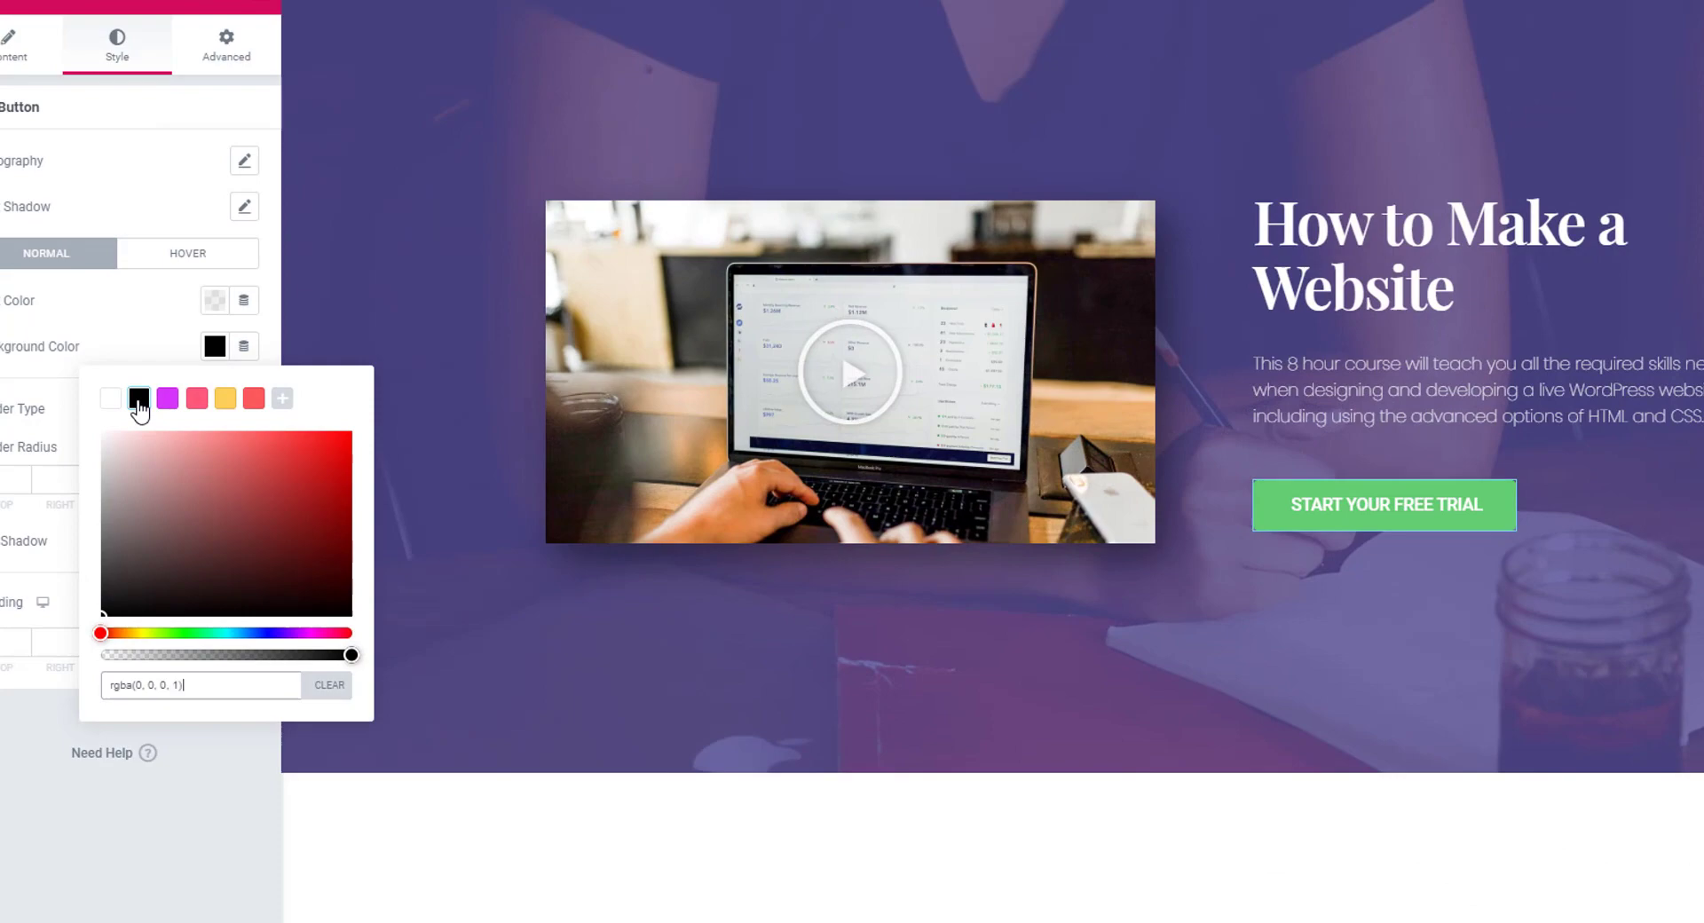
left_click(141, 395)
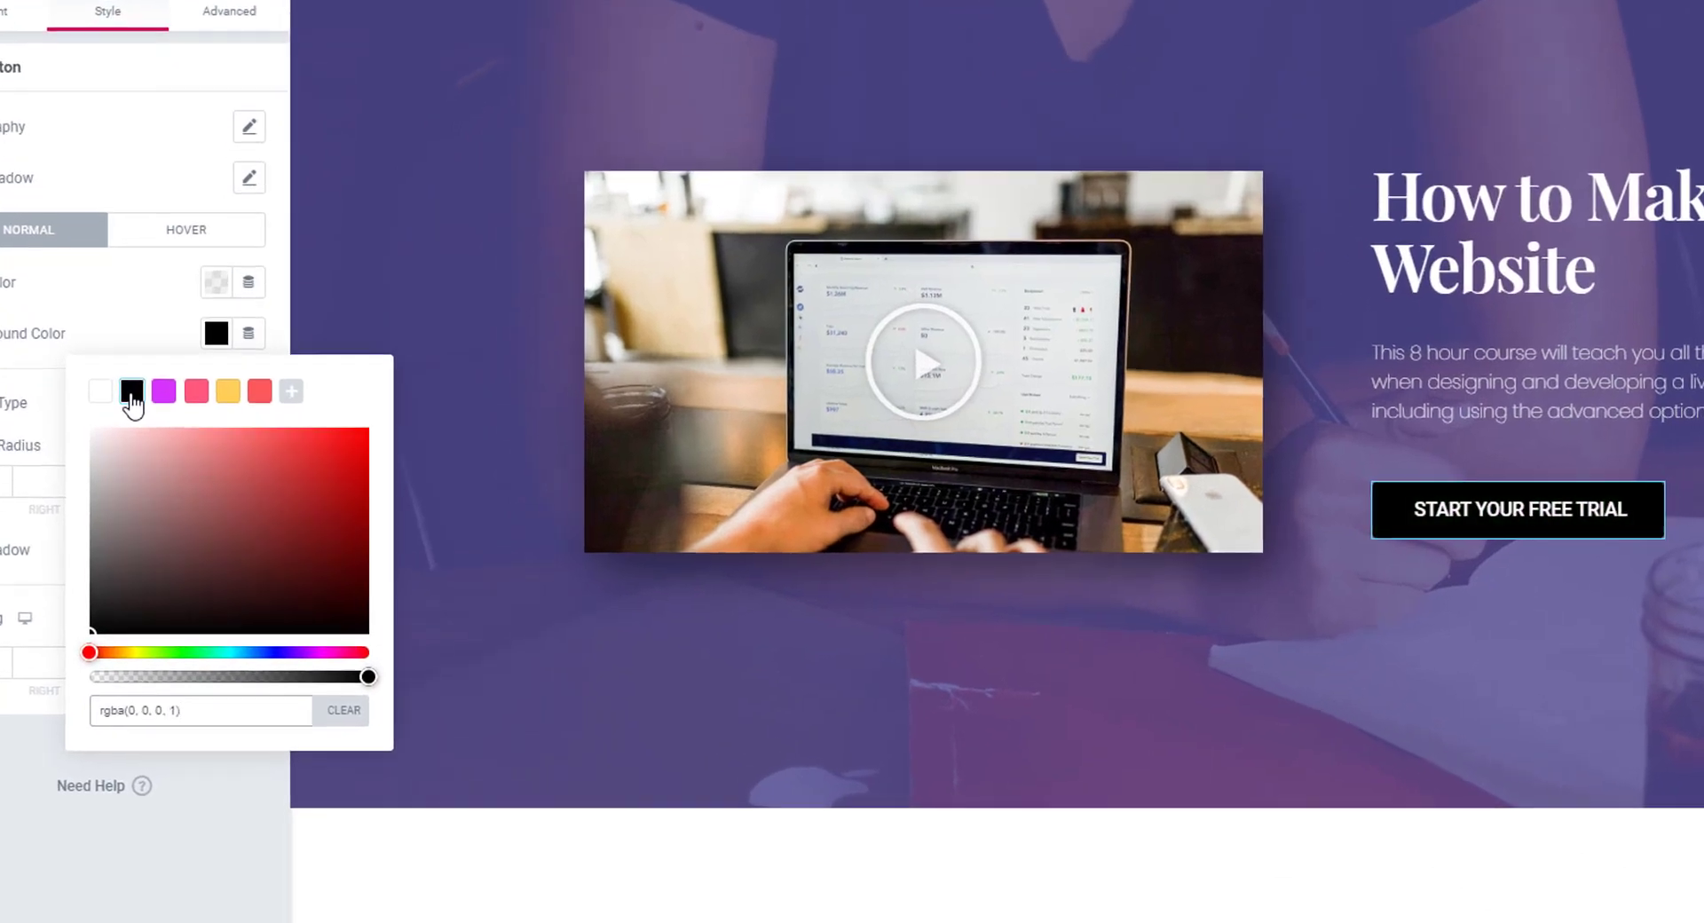
left_click(278, 477)
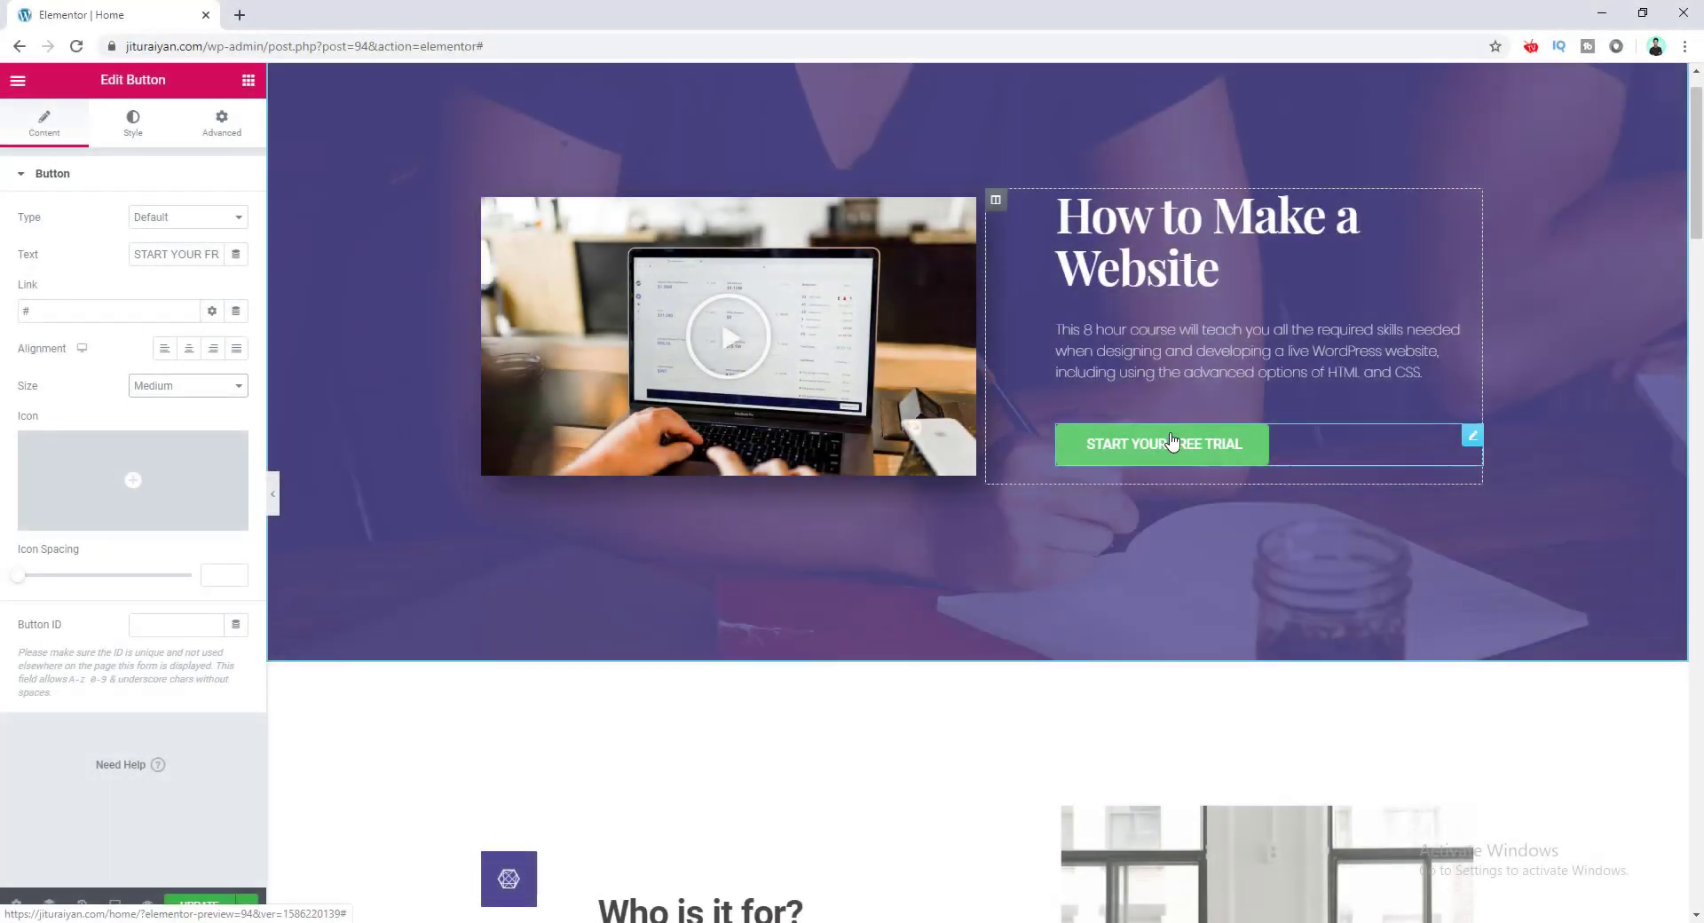
left_click(221, 125)
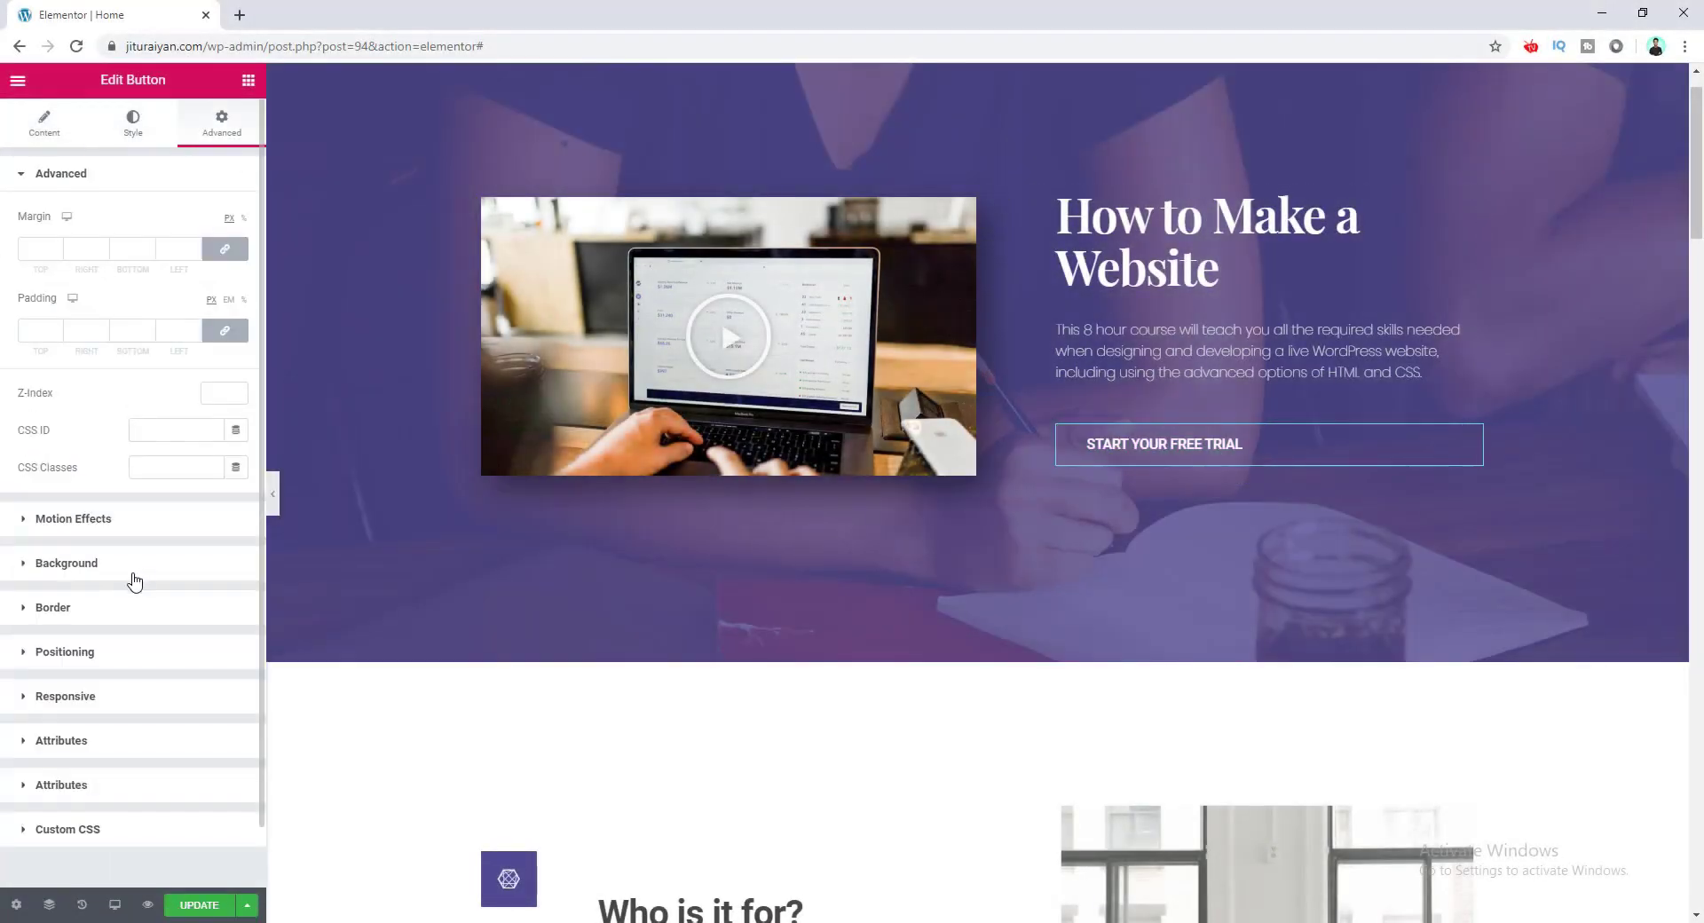
left_click(134, 568)
left_click(212, 381)
left_click(468, 667)
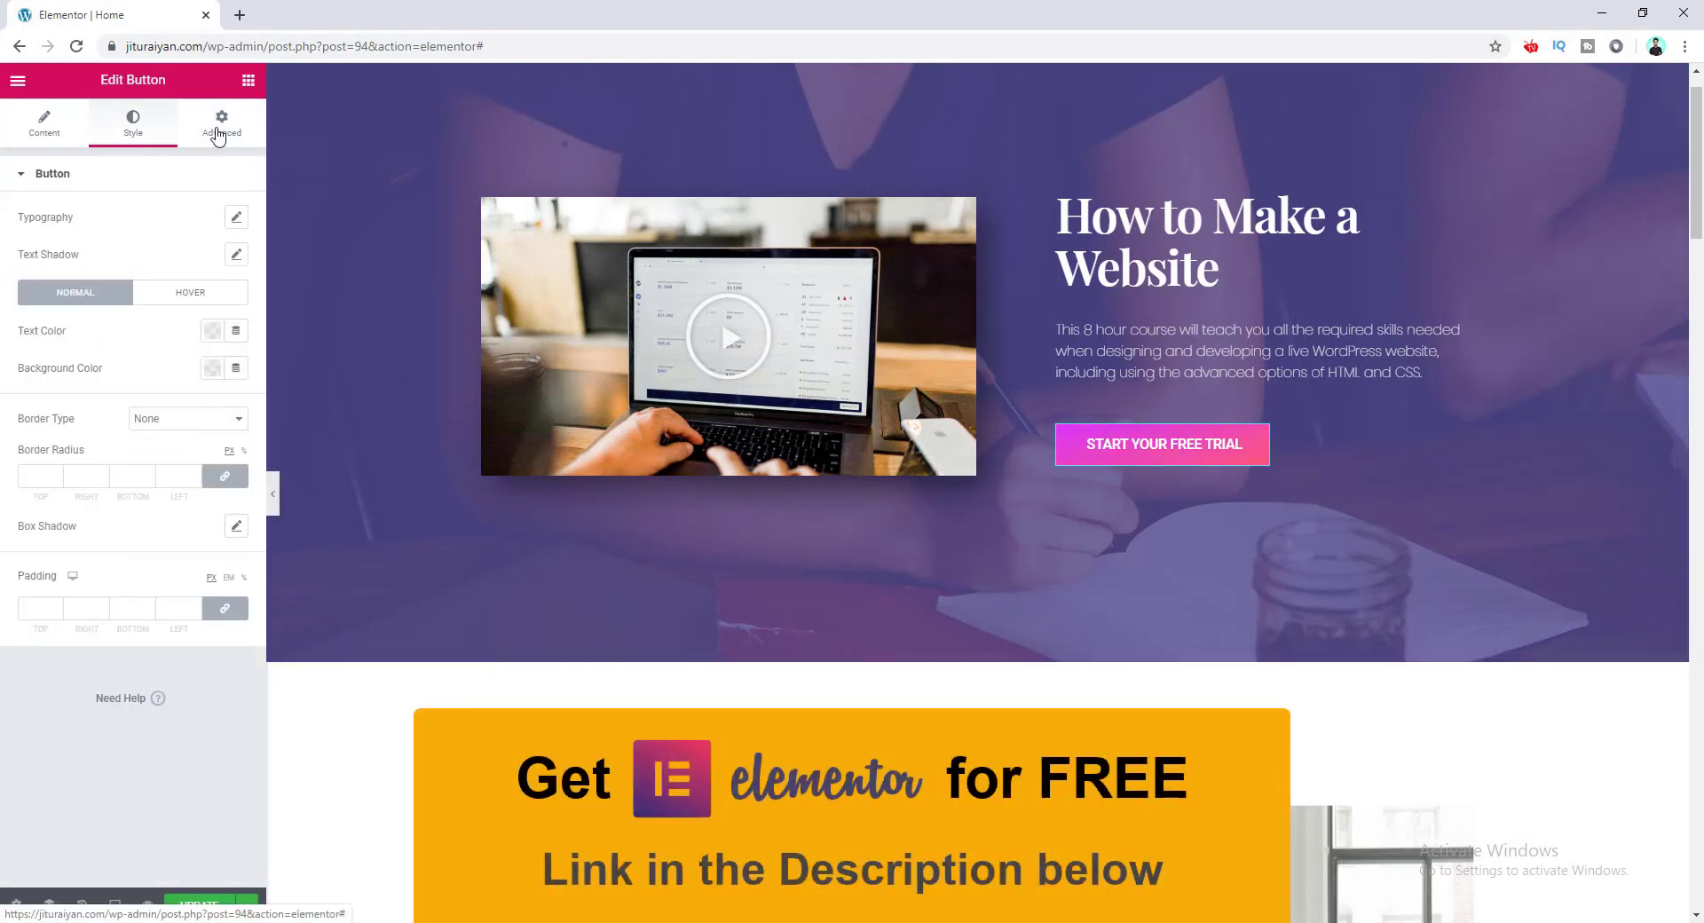
left_click(221, 124)
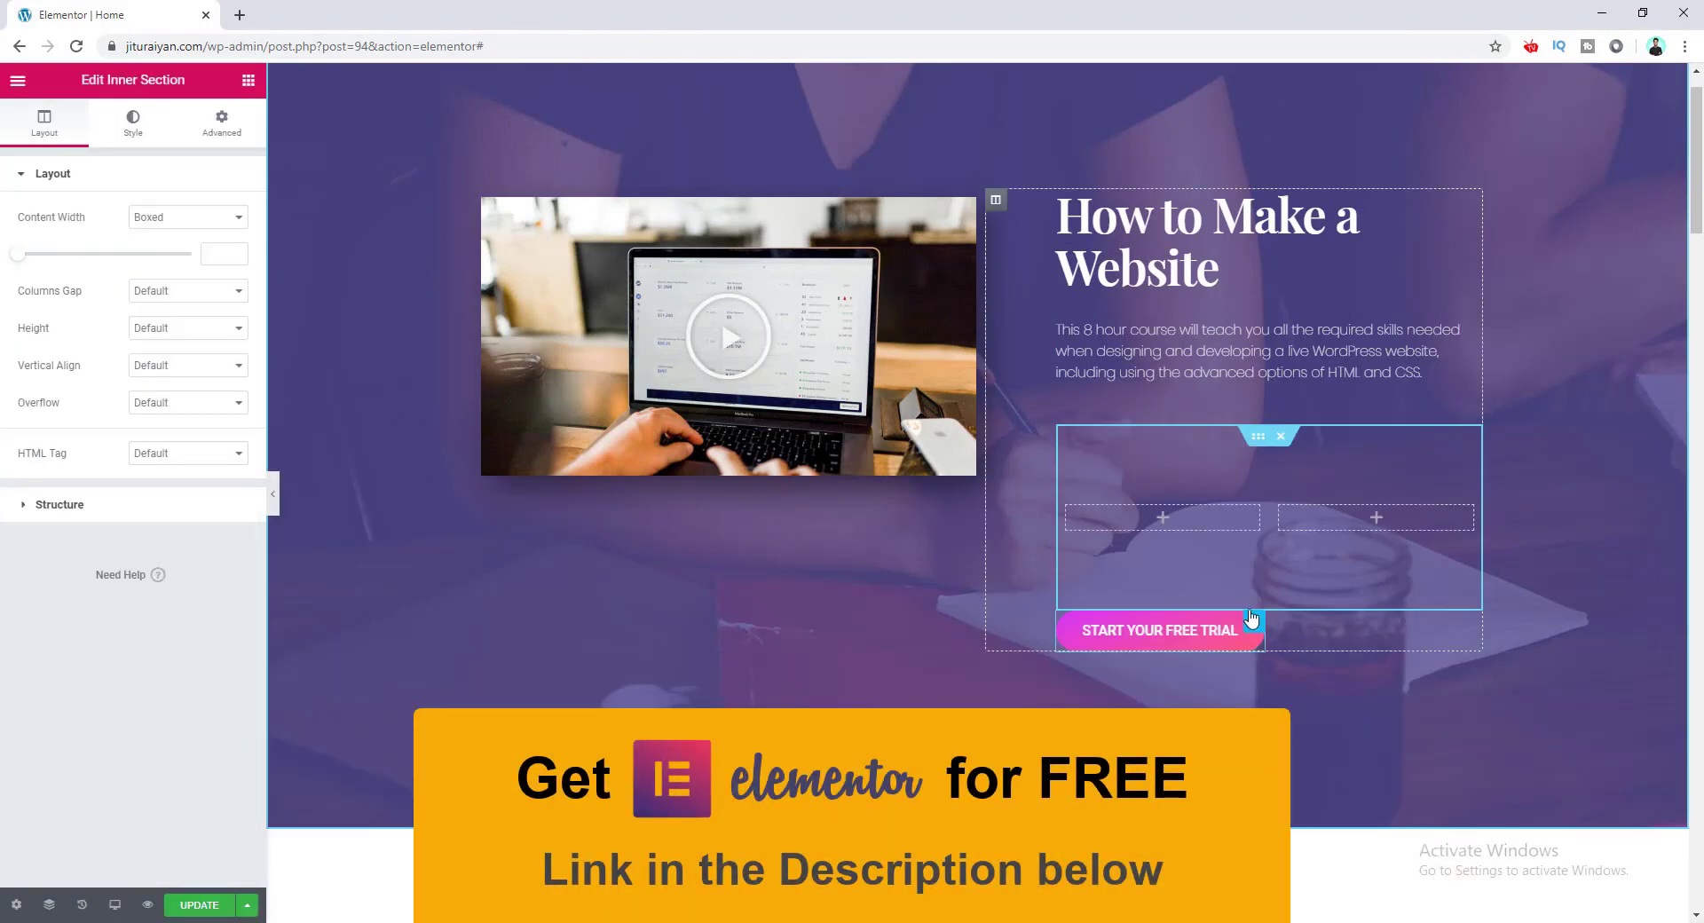
left_click(221, 124)
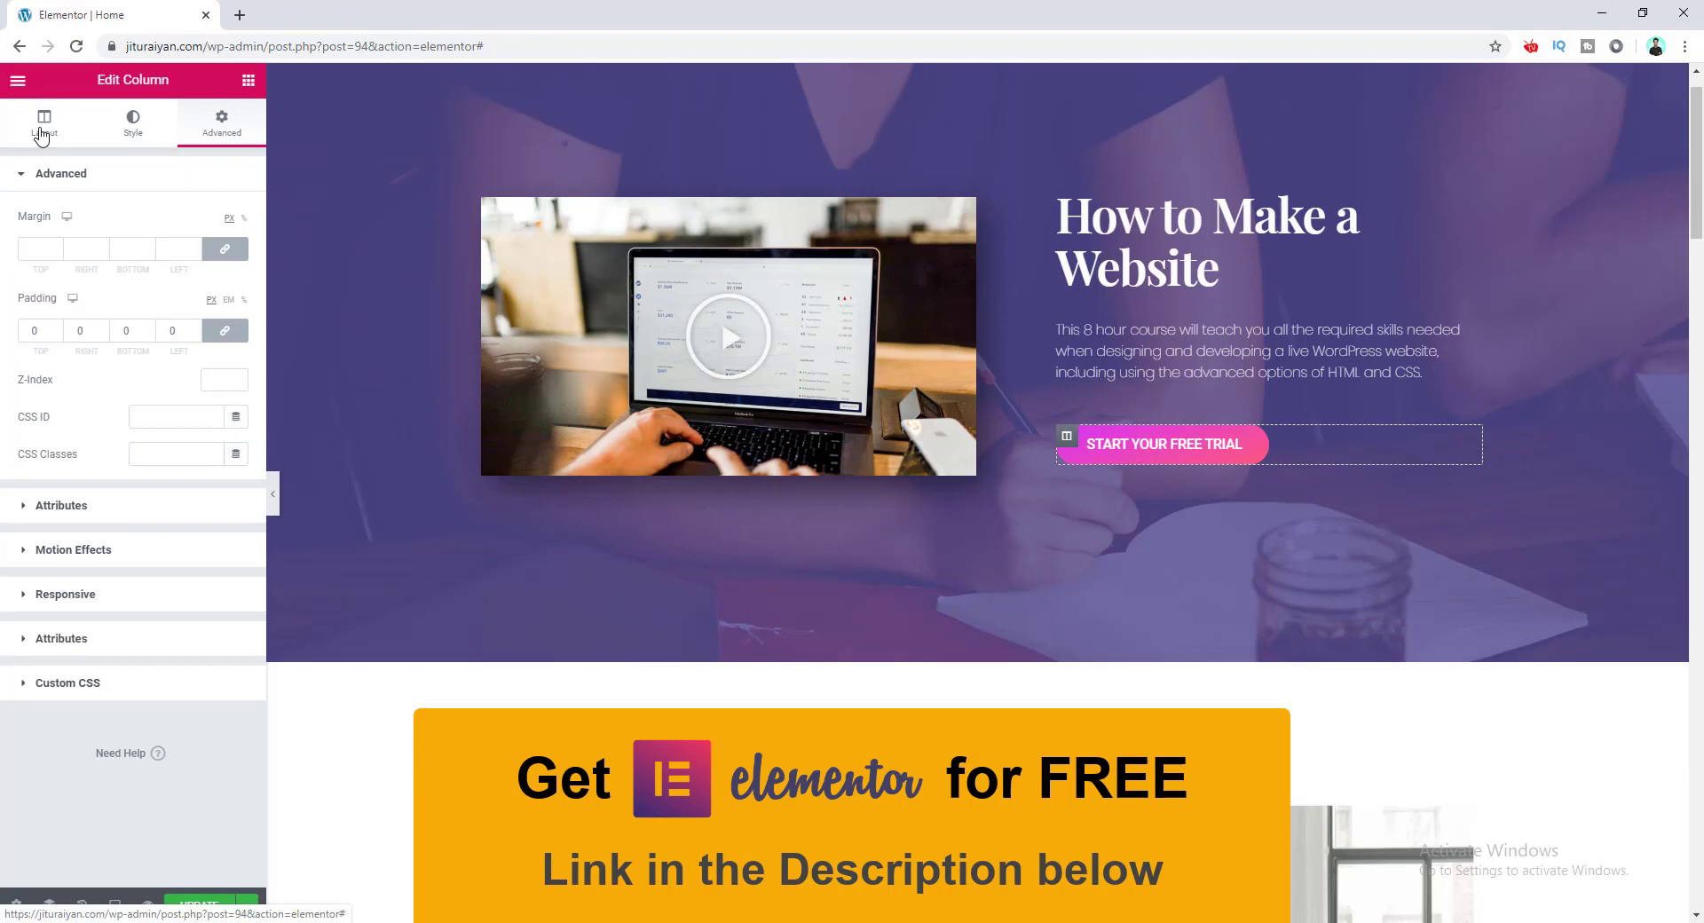
left_click(44, 124)
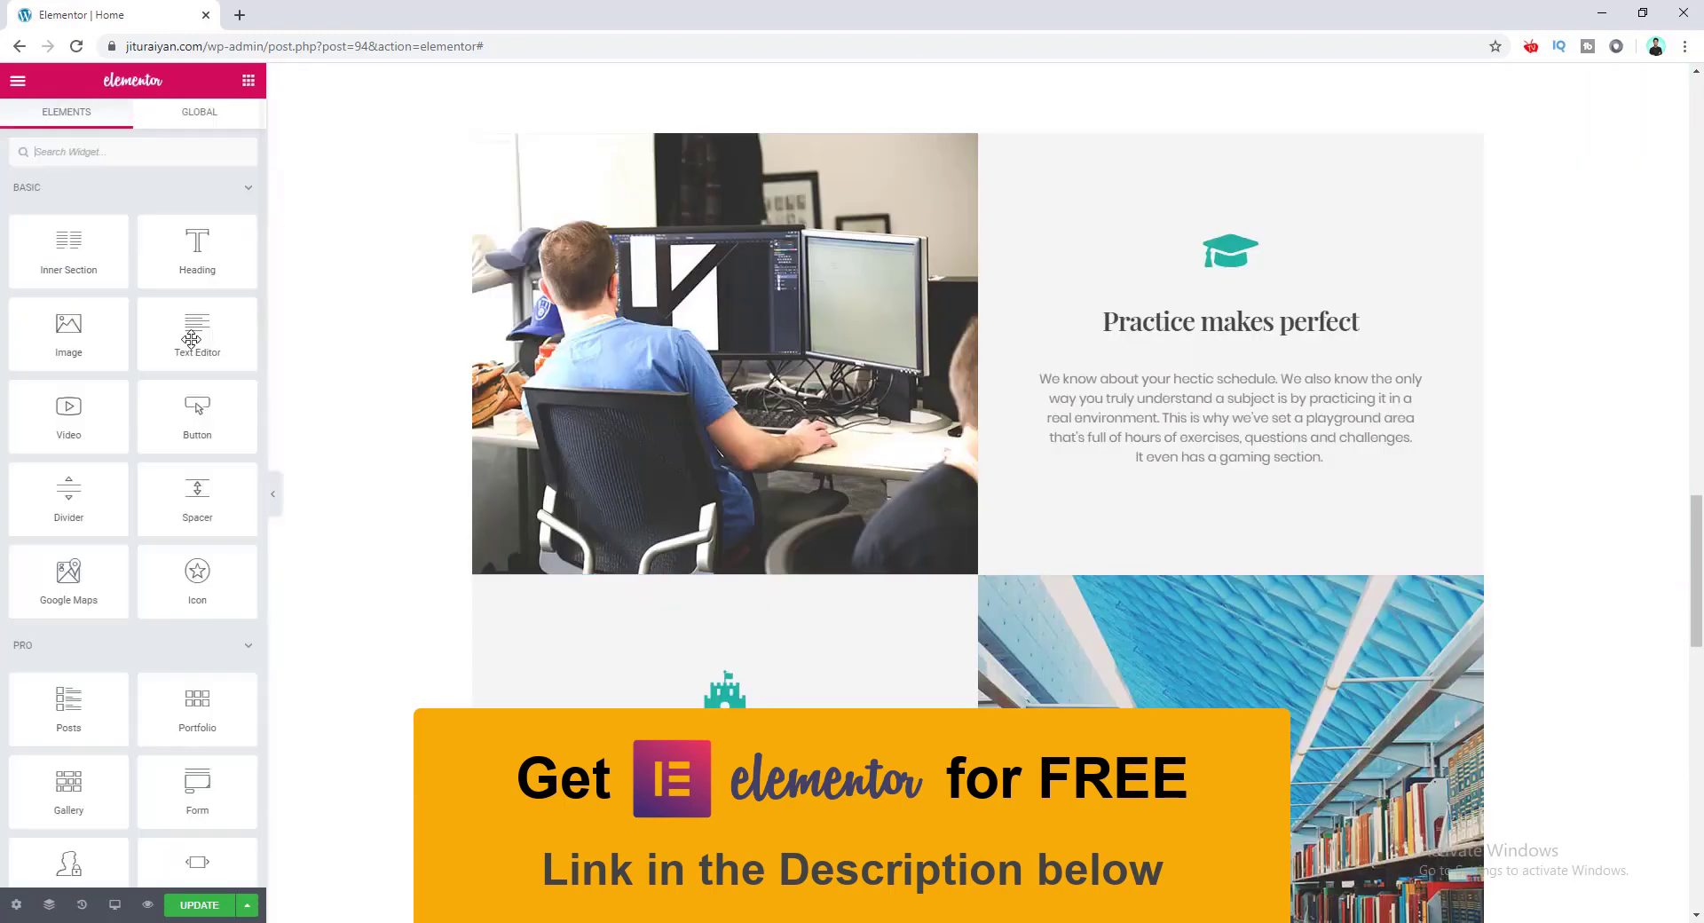
left_click(1232, 483)
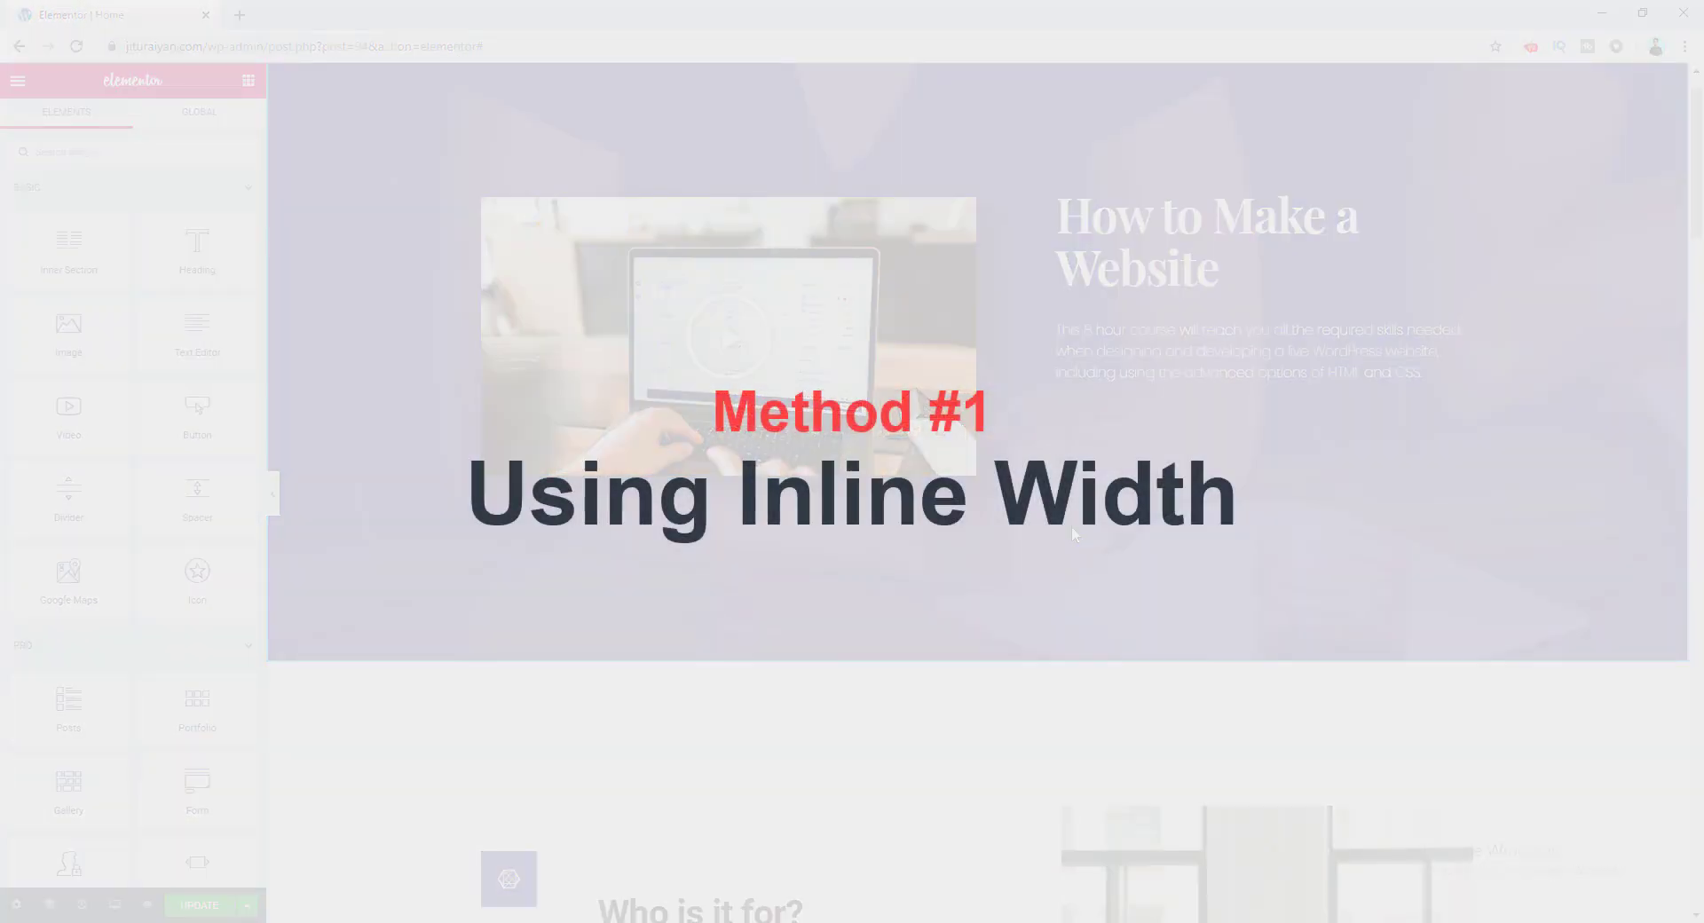
Add a Button widget below the intro paragraph, with the text "START YOUR FREE TRIAL" and size Medium.
left_click_drag(197, 410, 1109, 448)
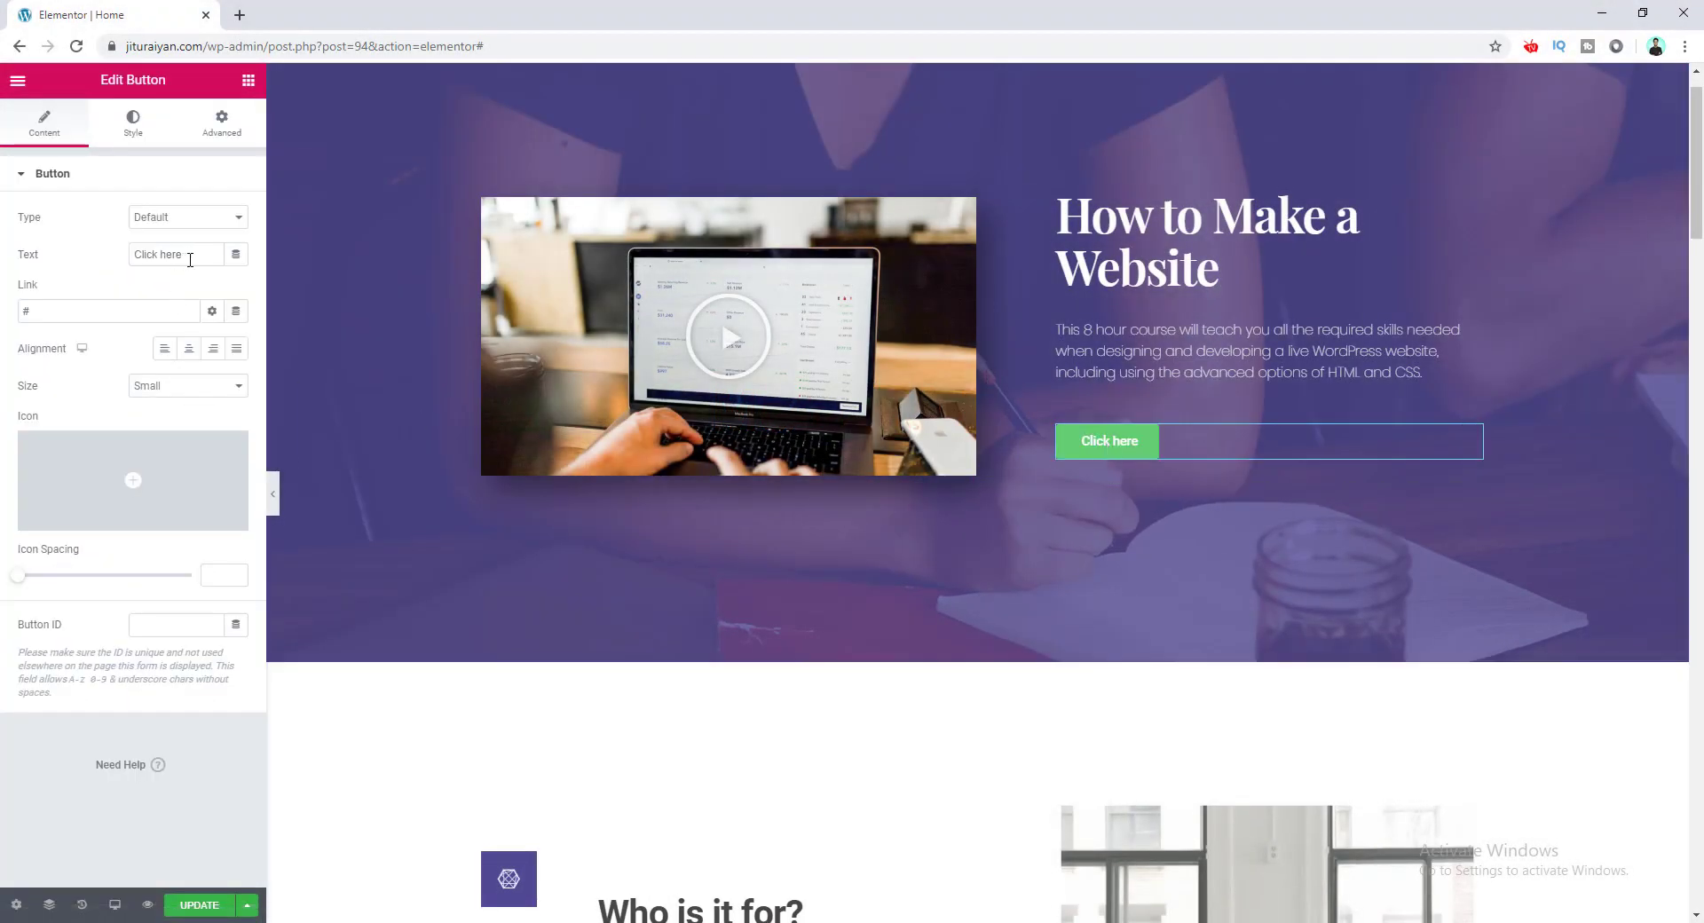
left_click_drag(195, 254, 5, 262)
type("START YOUR FREE TRIAL")
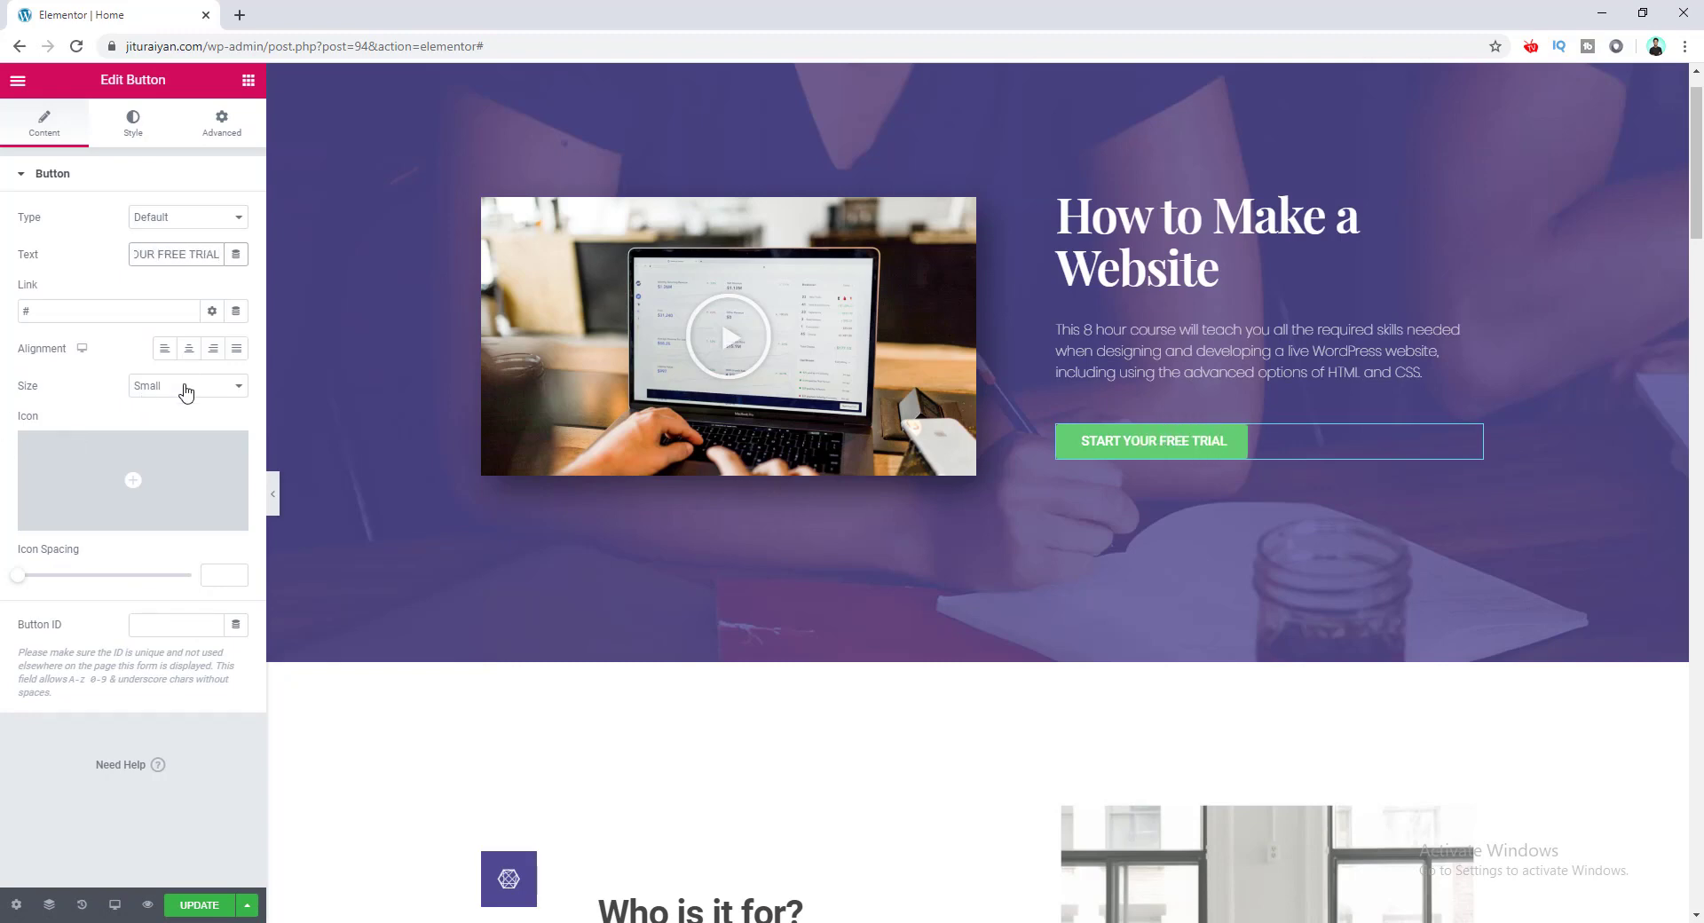
left_click(185, 387)
left_click(176, 432)
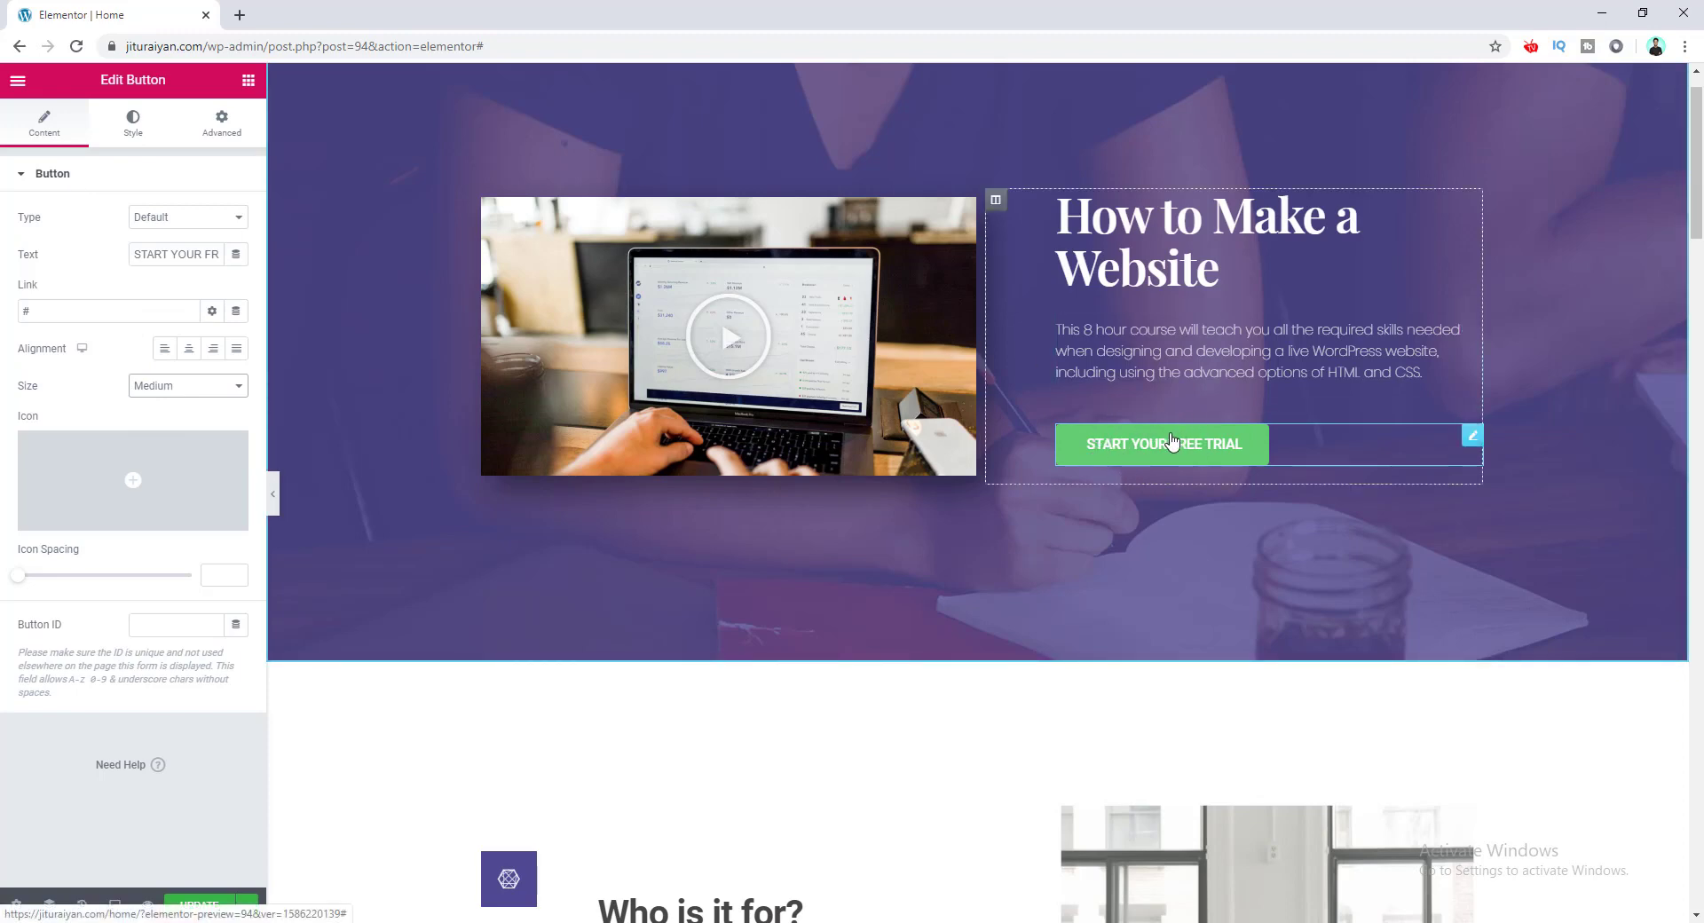
Make the button's own background color fully transparent in its style settings.
left_click(132, 125)
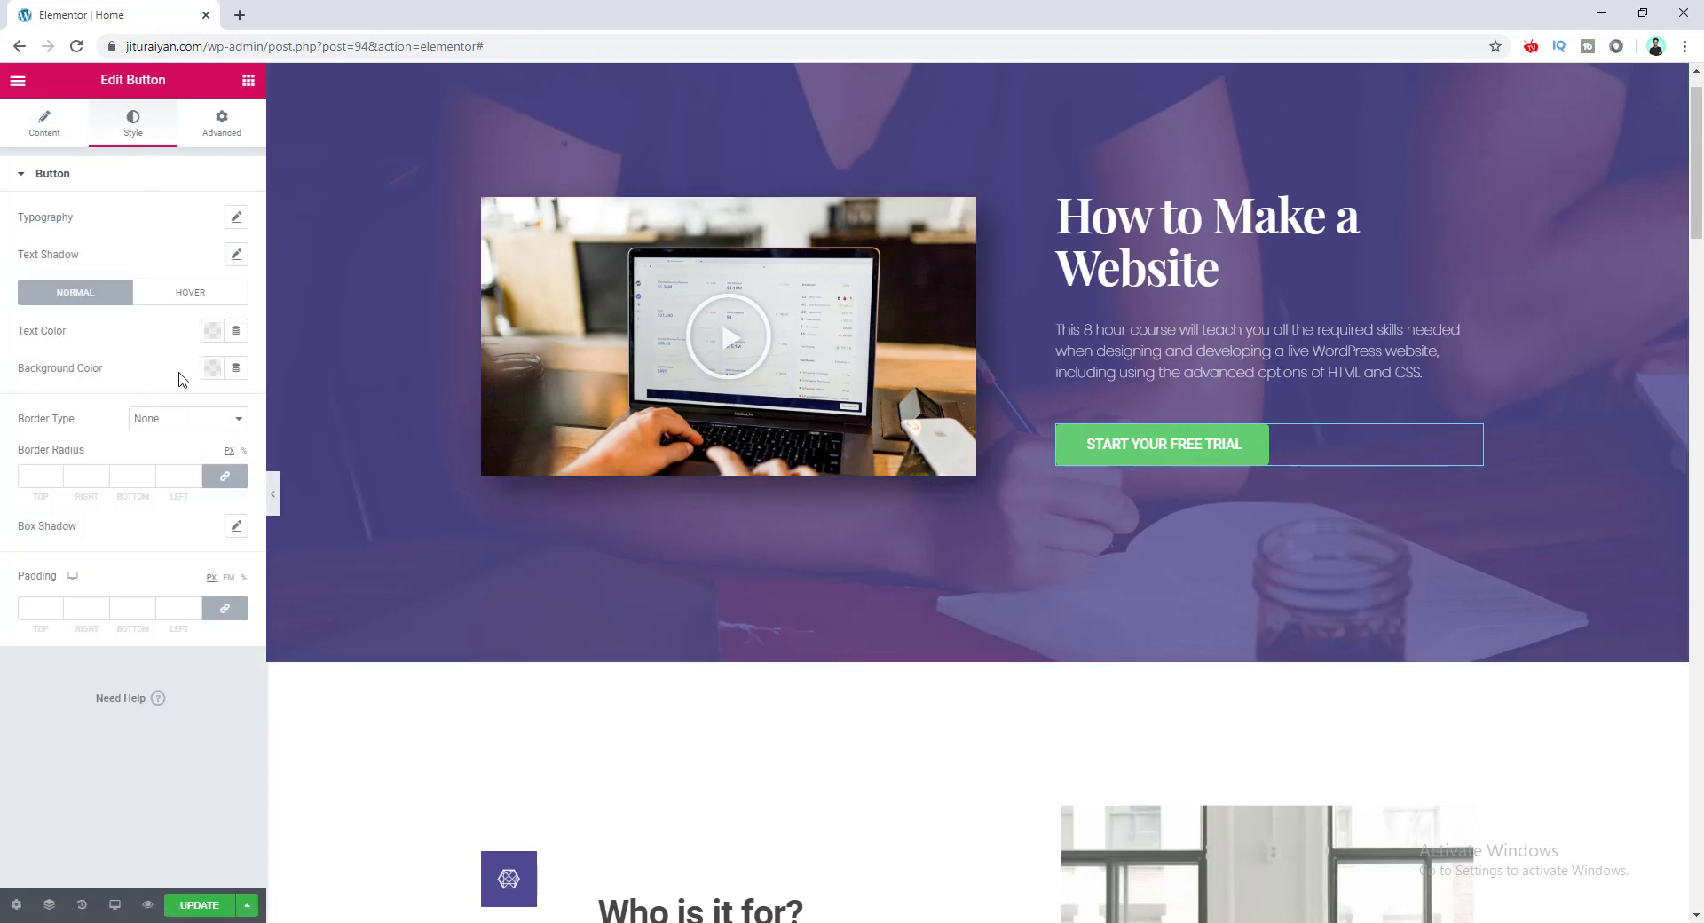
left_click(211, 367)
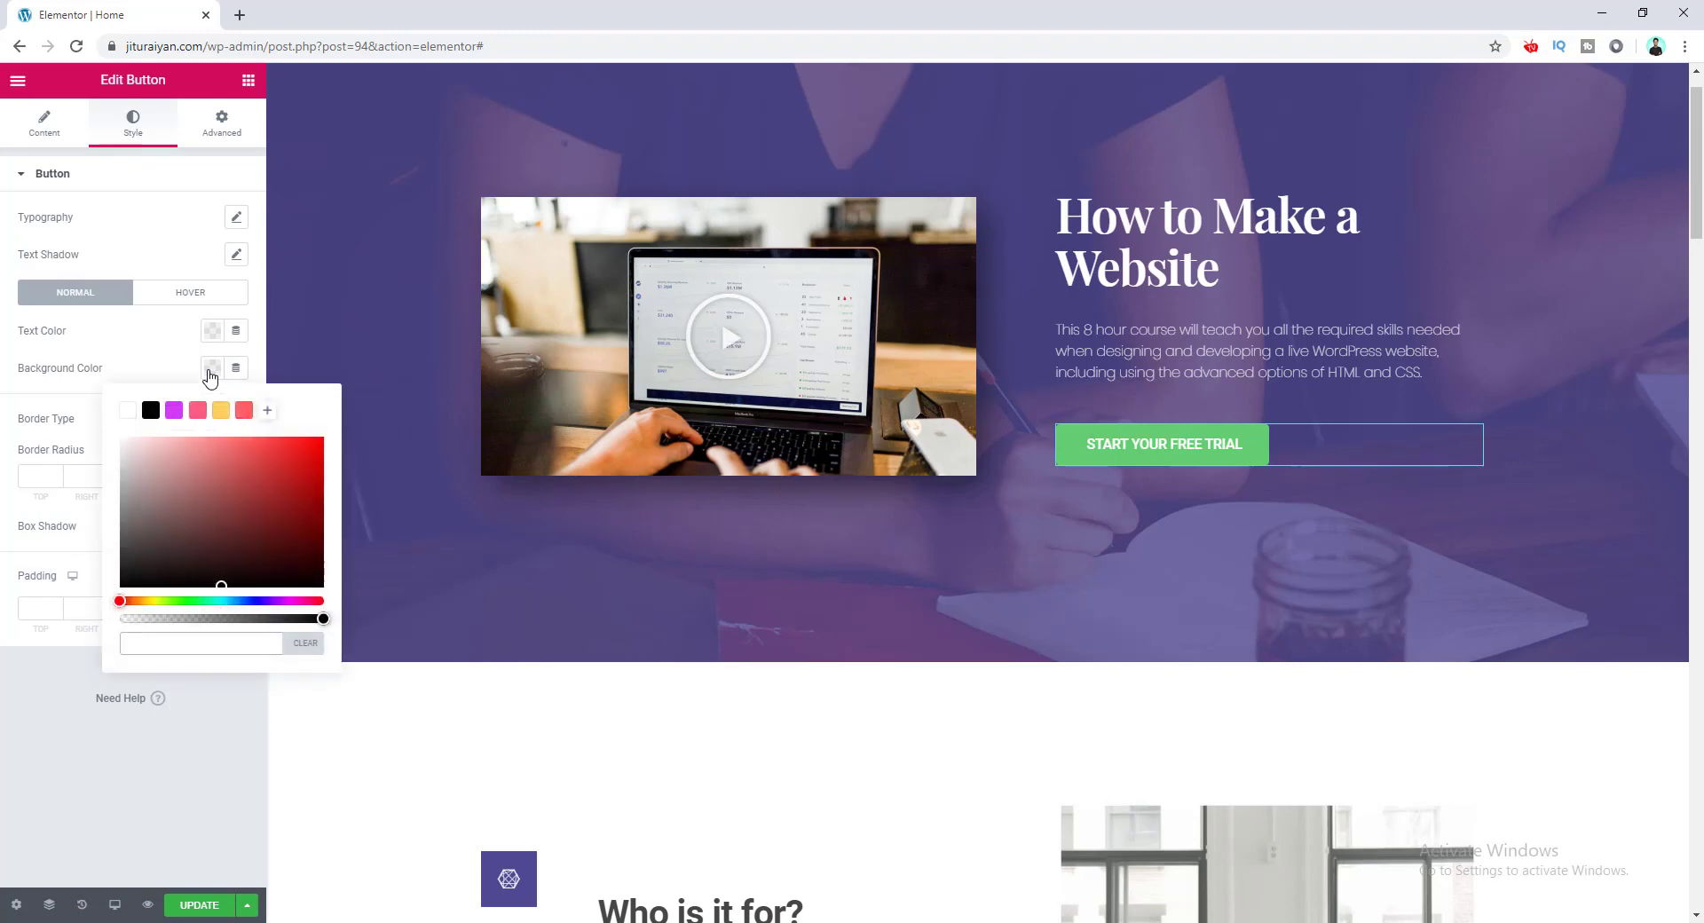
left_click_drag(321, 618, 122, 618)
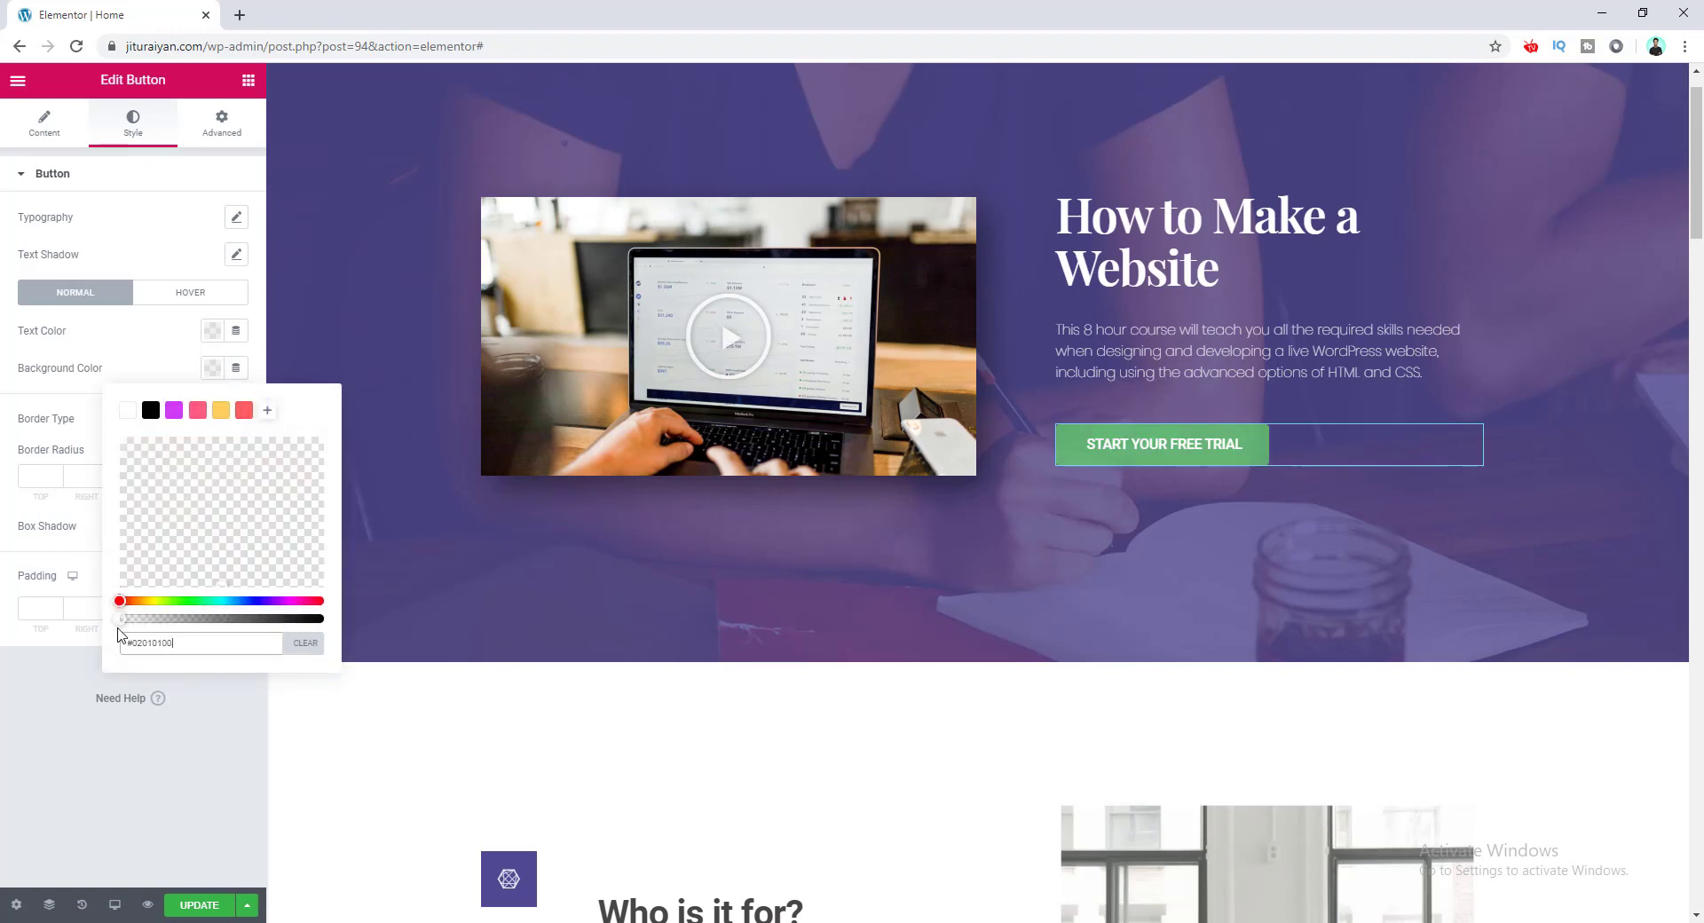
left_click(190, 372)
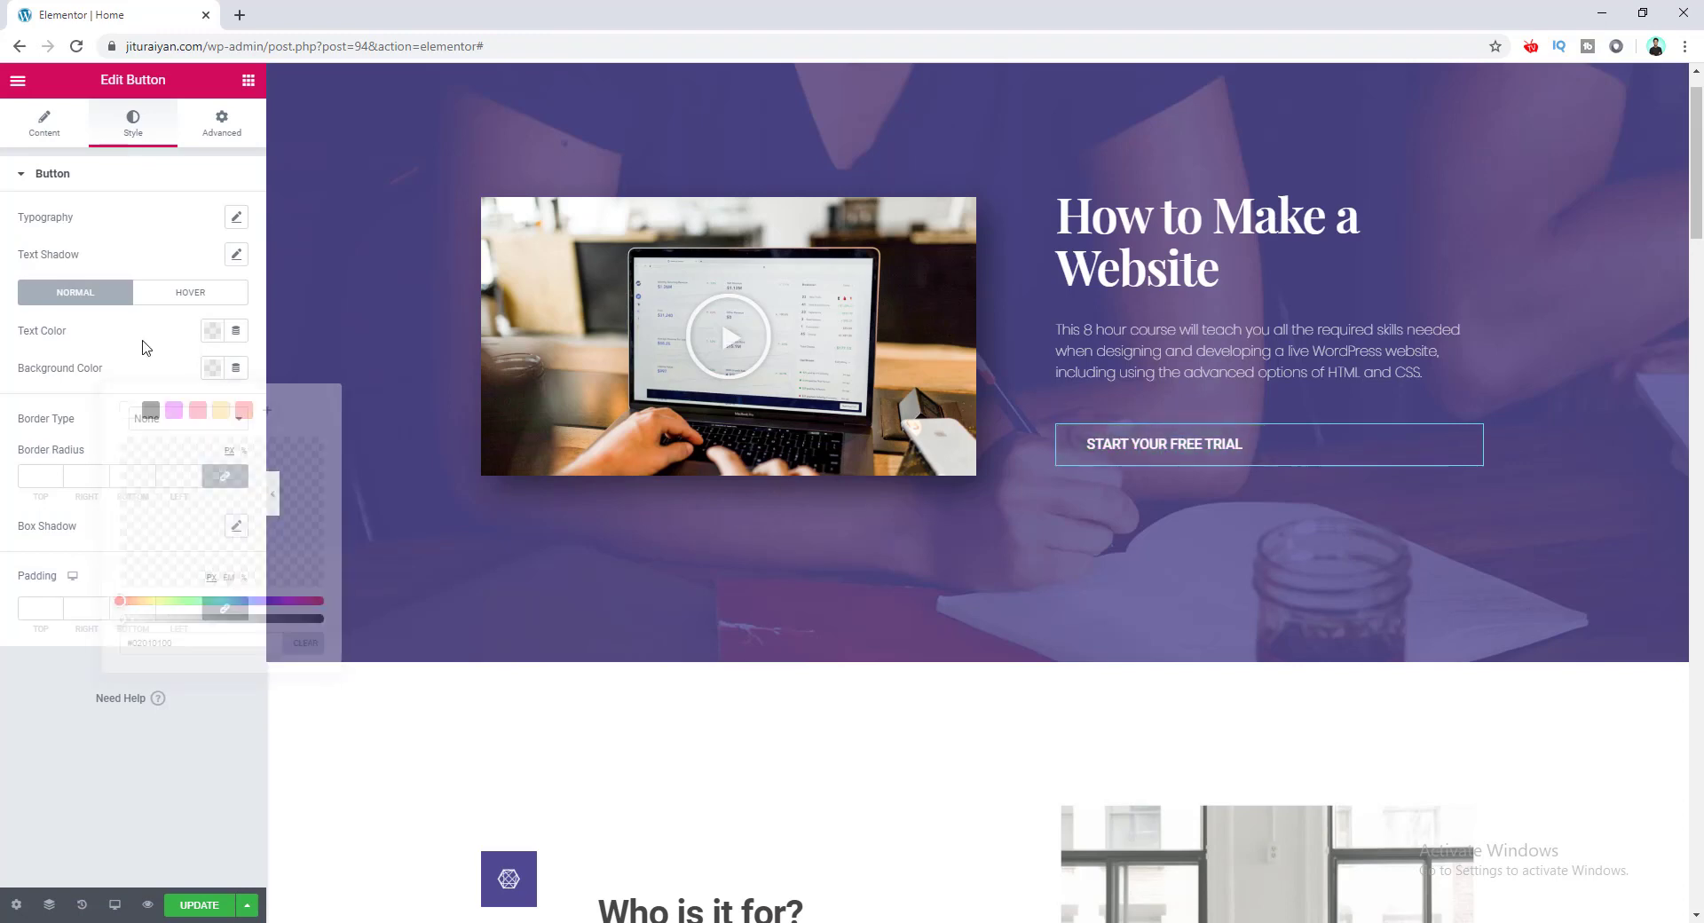
Give the button widget an advanced gradient background, using the saved purple as first color and the saved pink as second color.
left_click(222, 133)
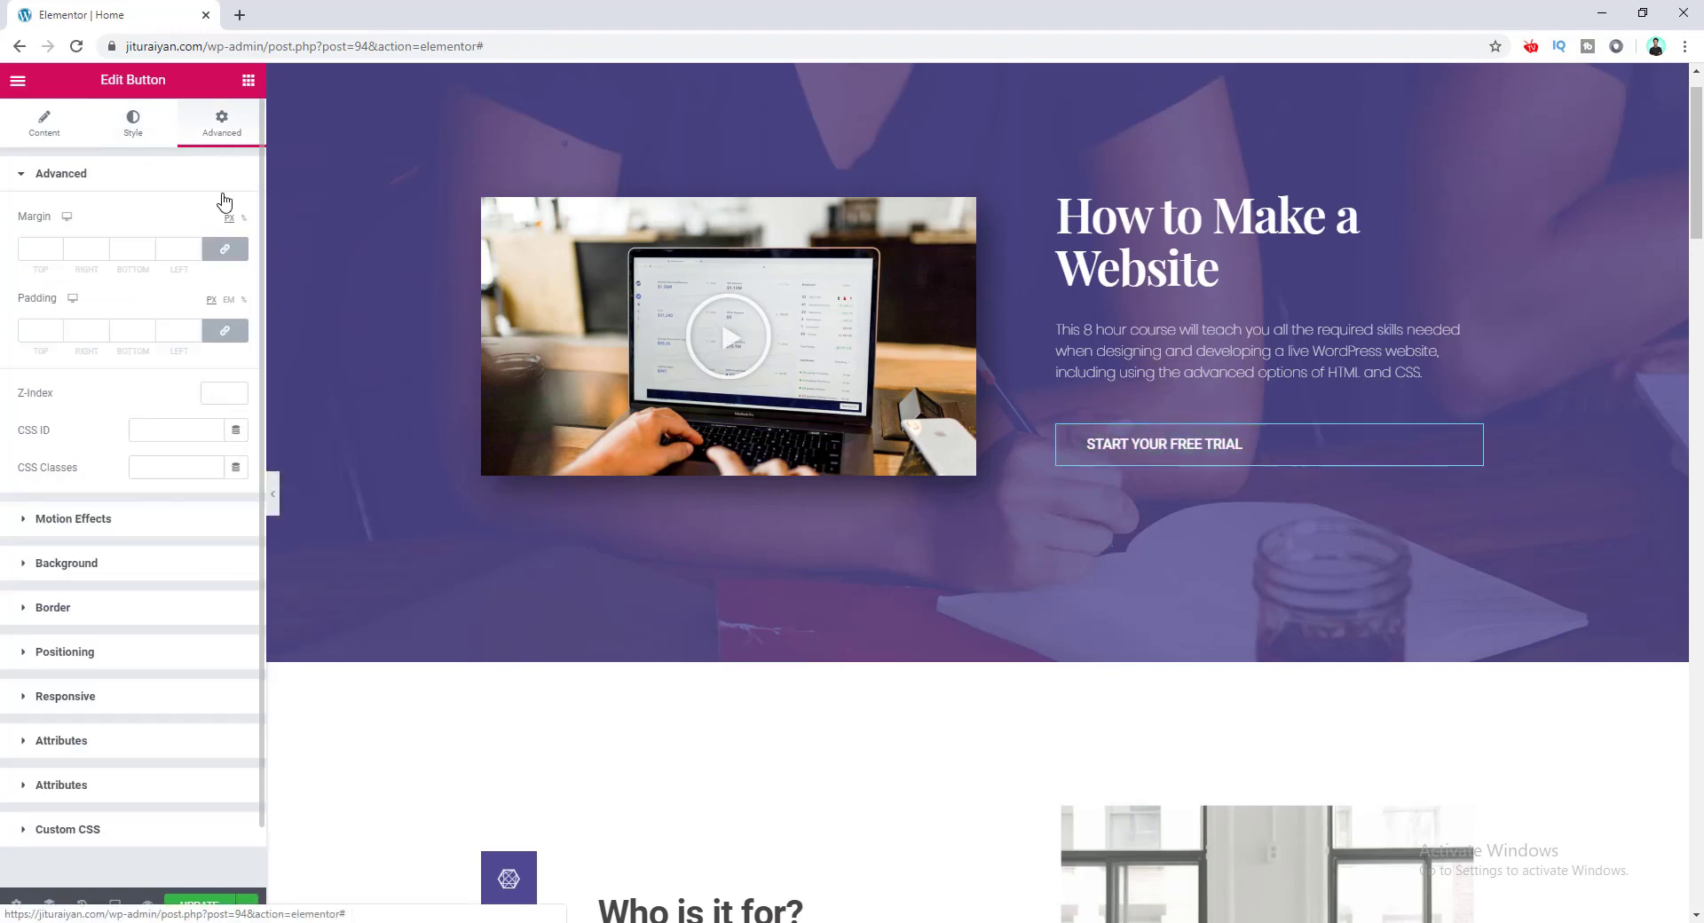
left_click(147, 580)
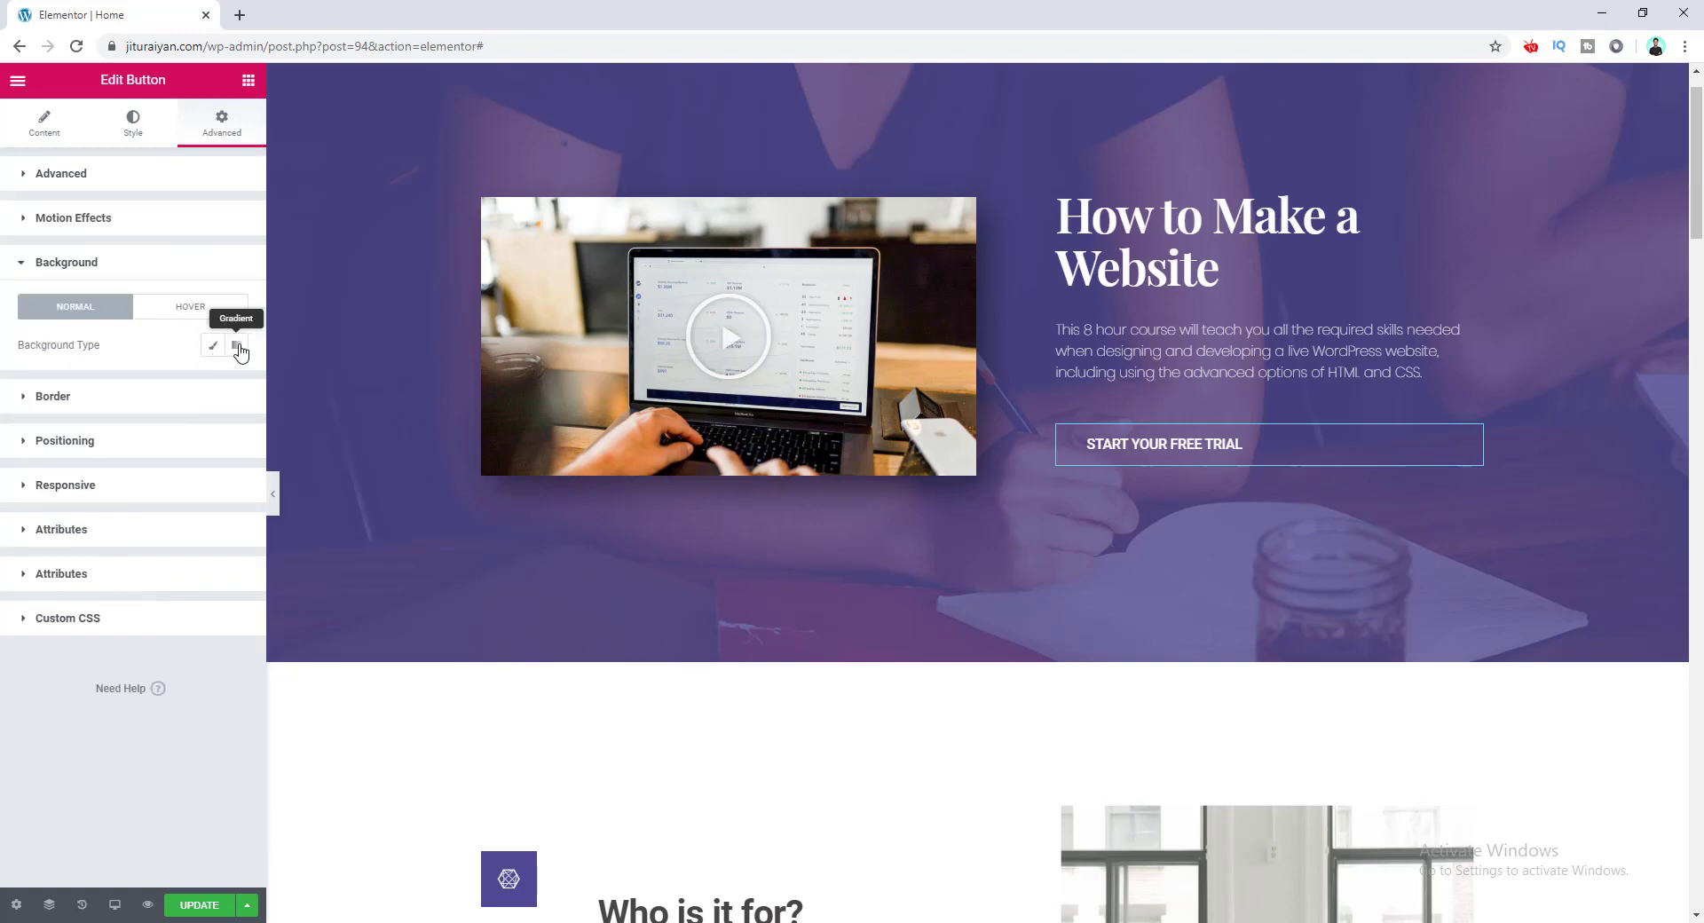
left_click(236, 348)
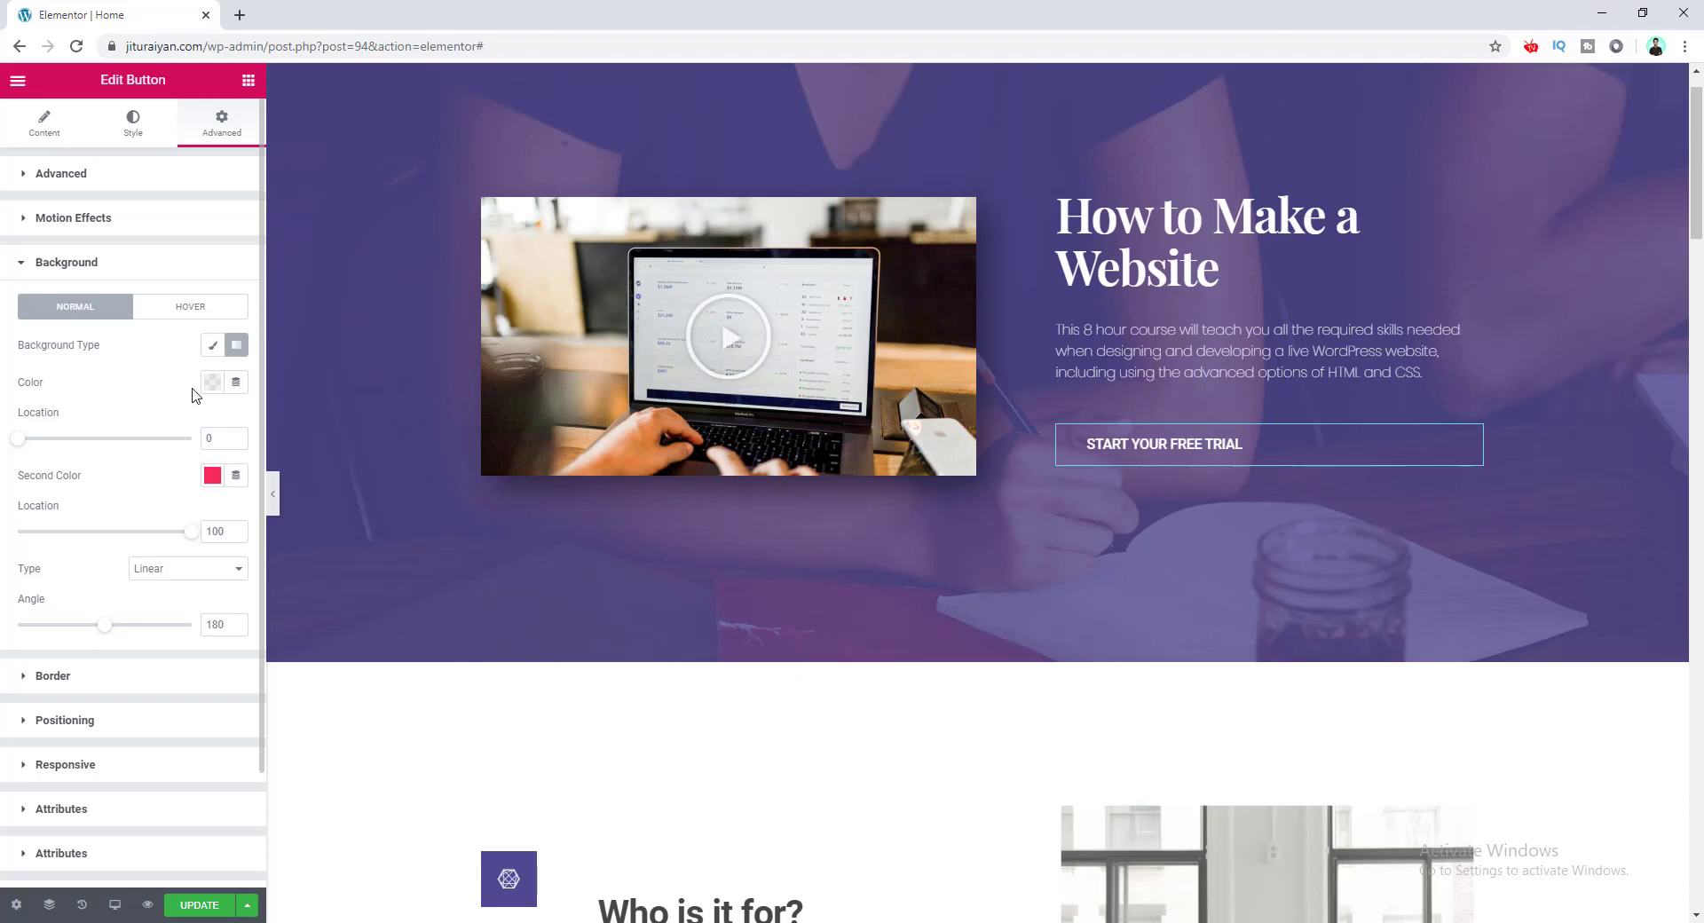
left_click(212, 383)
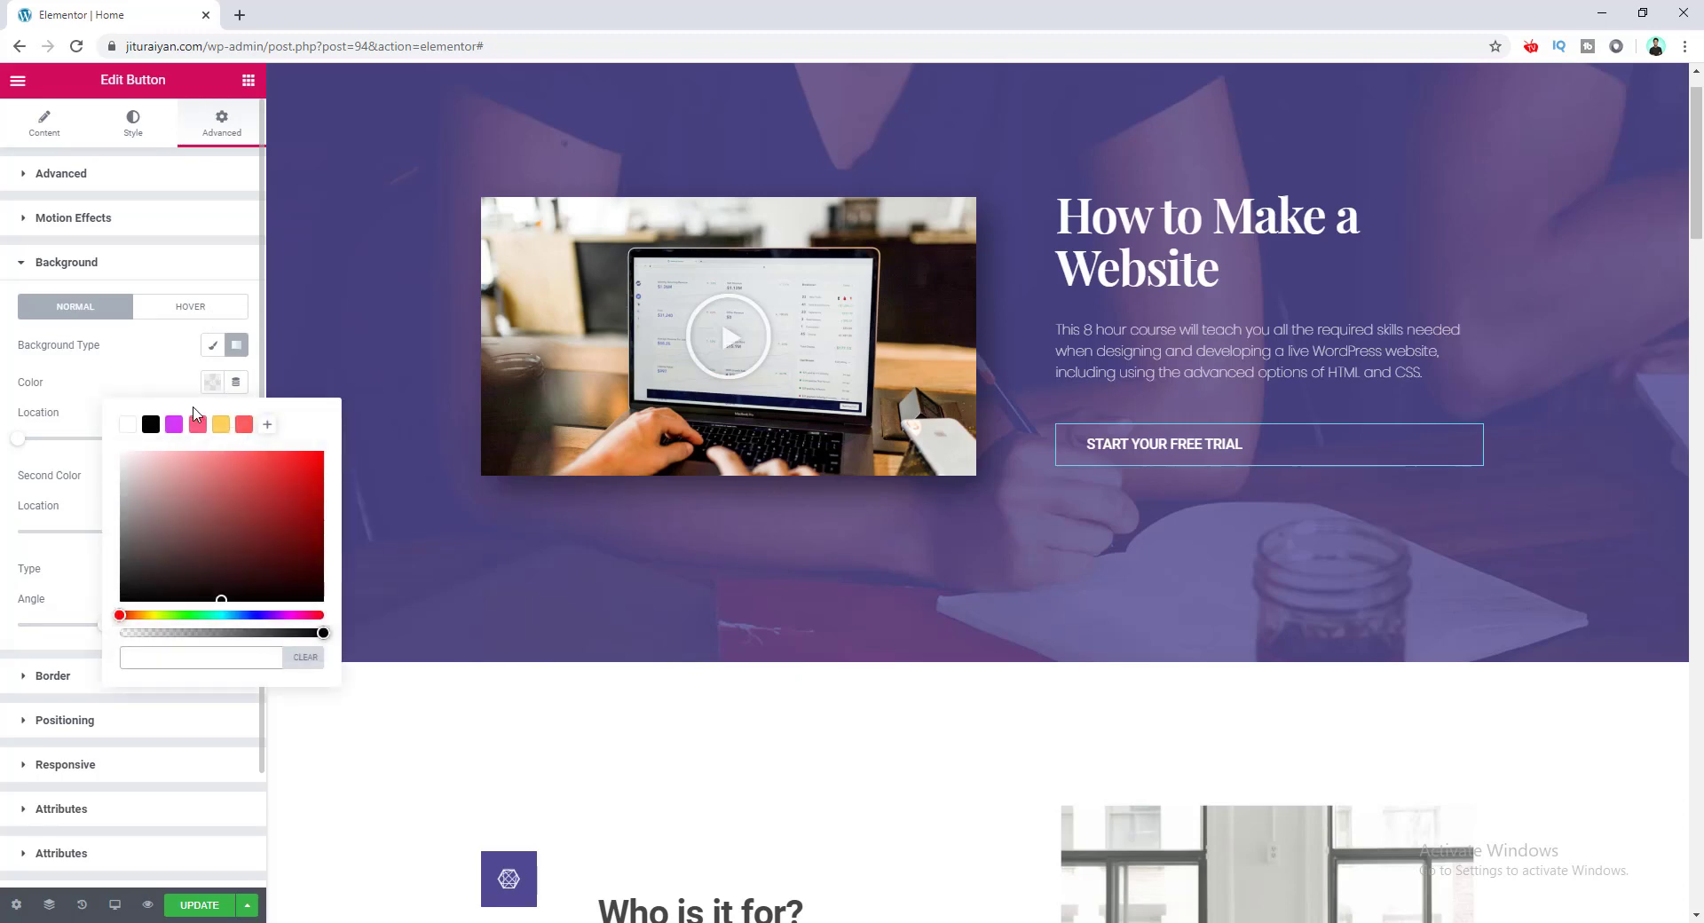
left_click(174, 424)
left_click(174, 396)
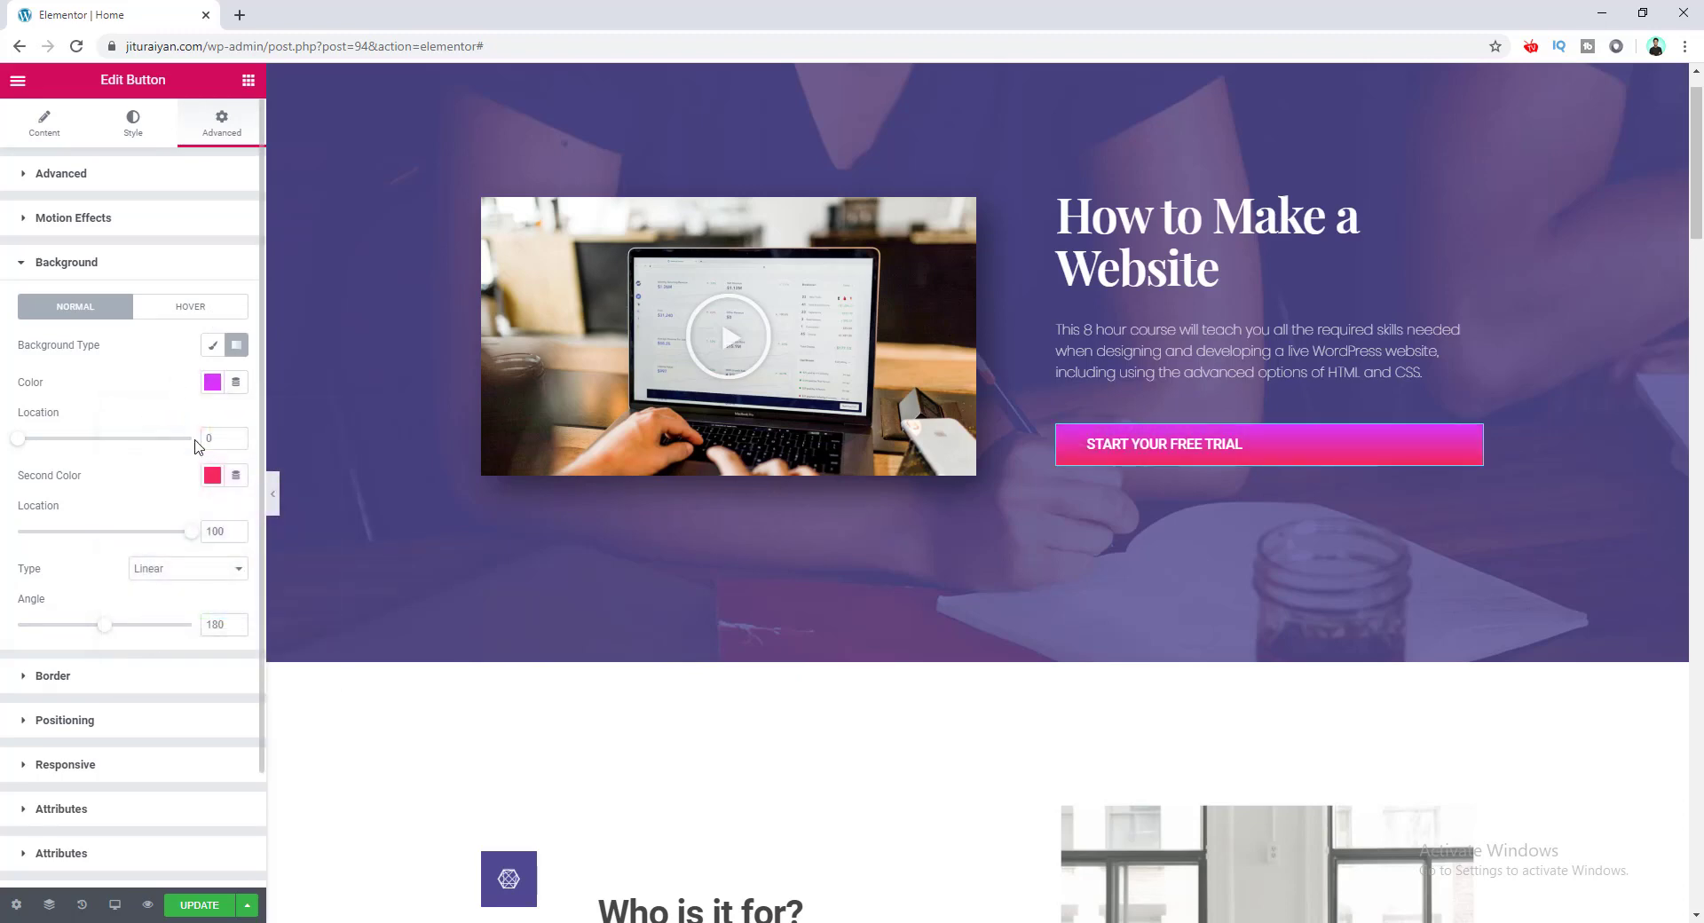
left_click(212, 479)
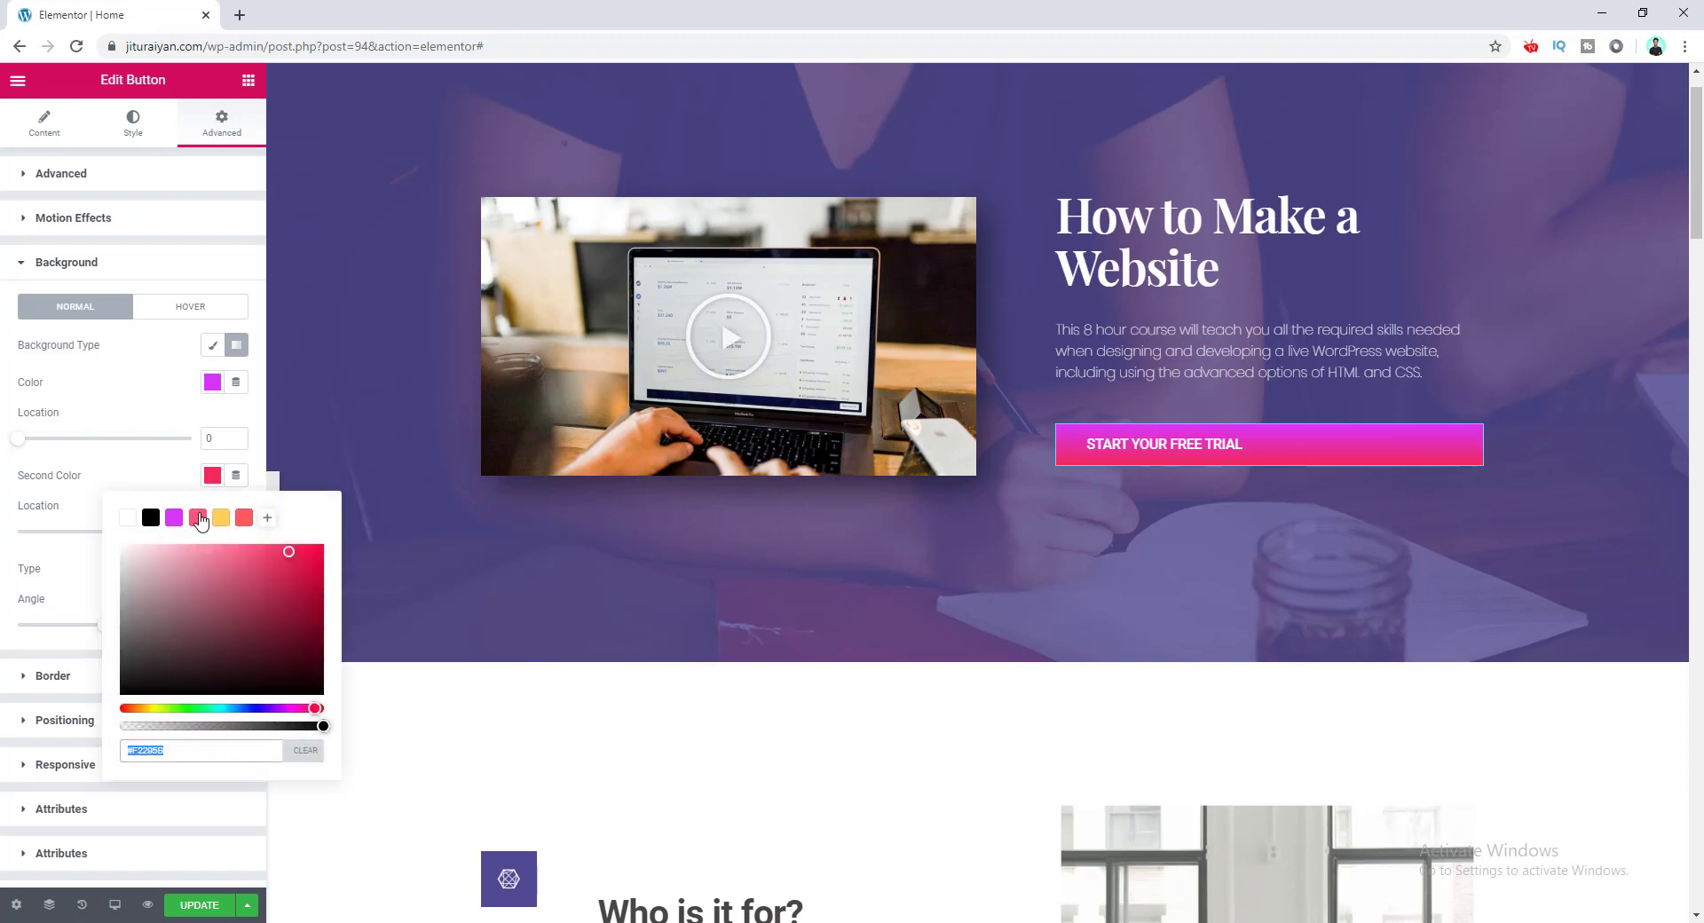
left_click(198, 517)
left_click(172, 476)
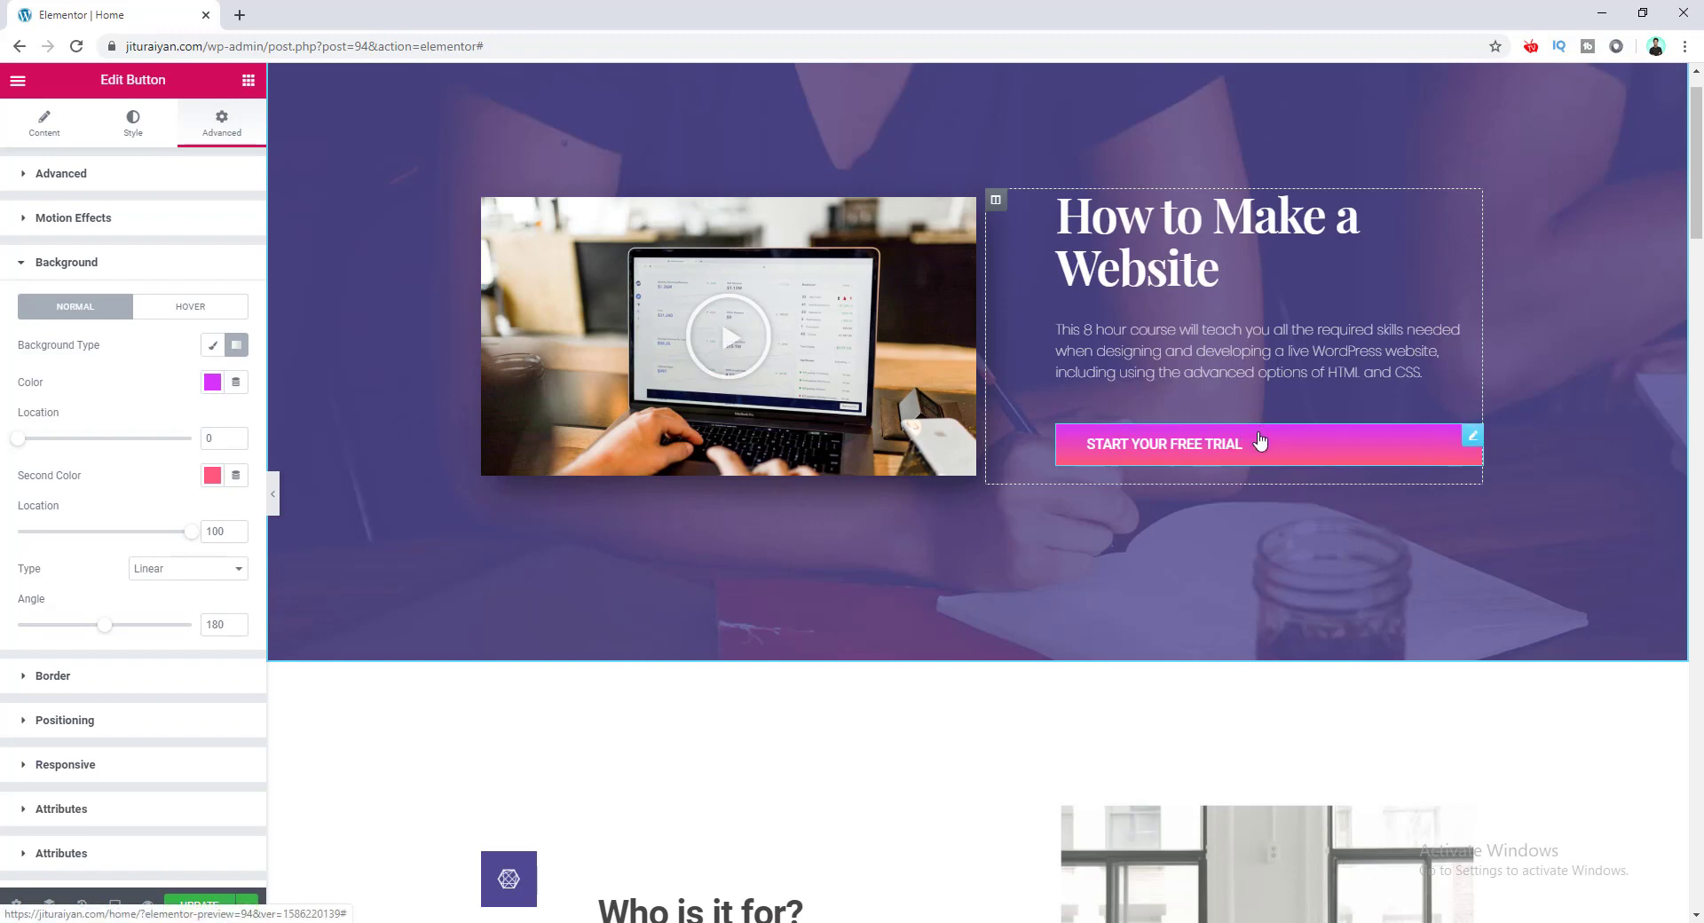
Set the button widget's positioning width to Inline (auto).
left_click(220, 728)
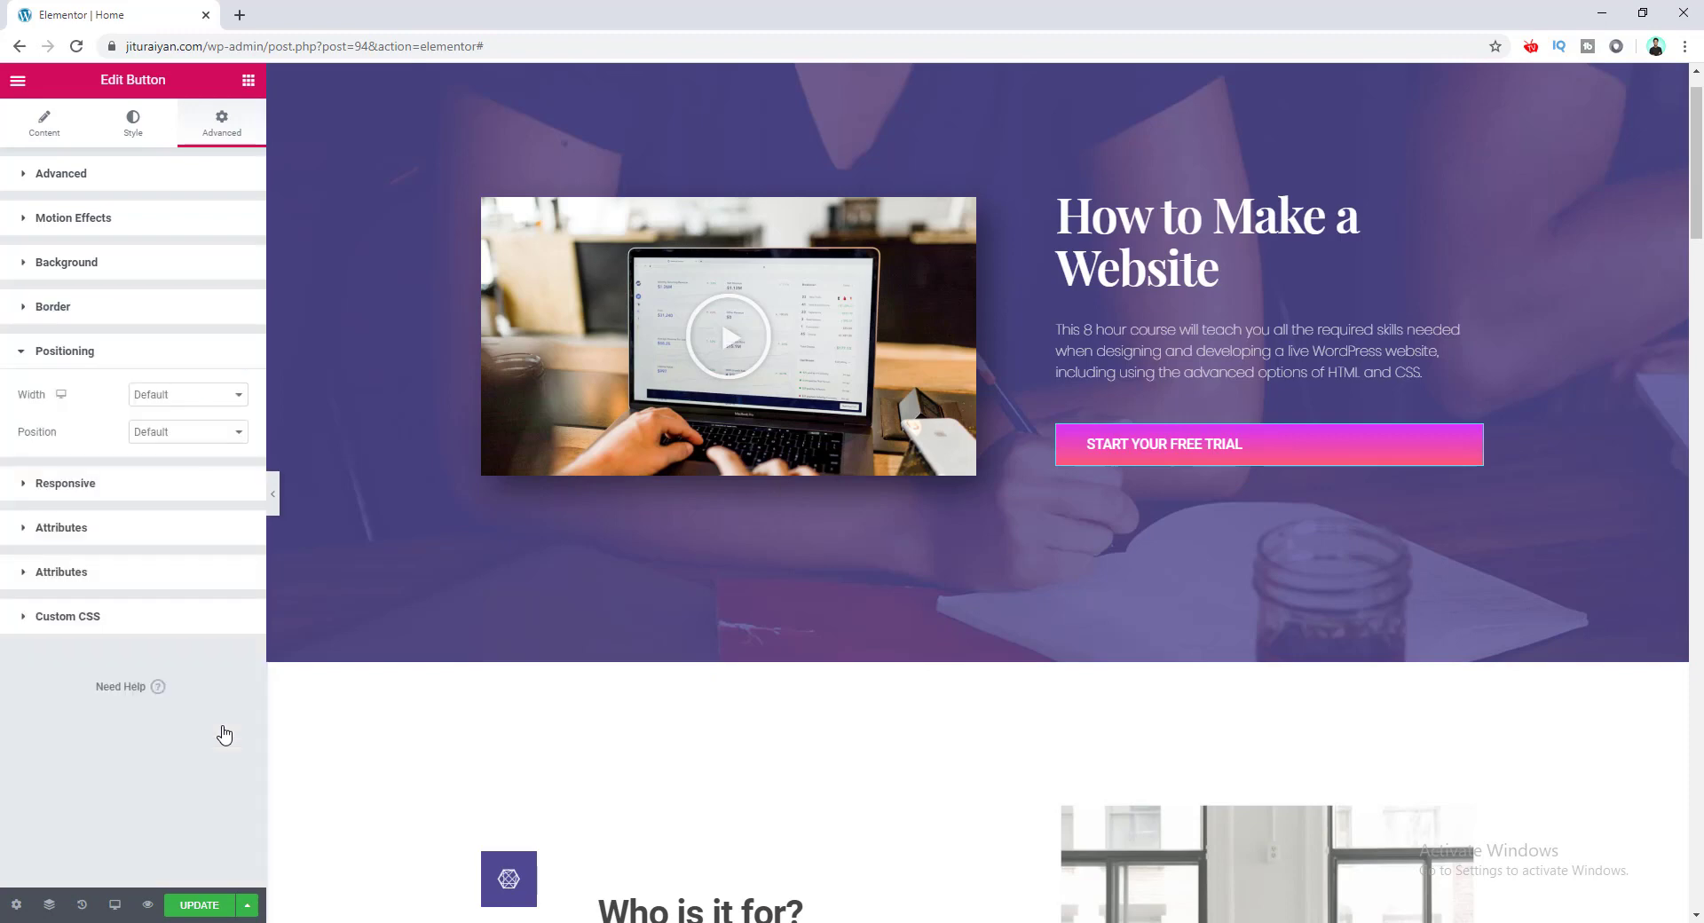
left_click(193, 394)
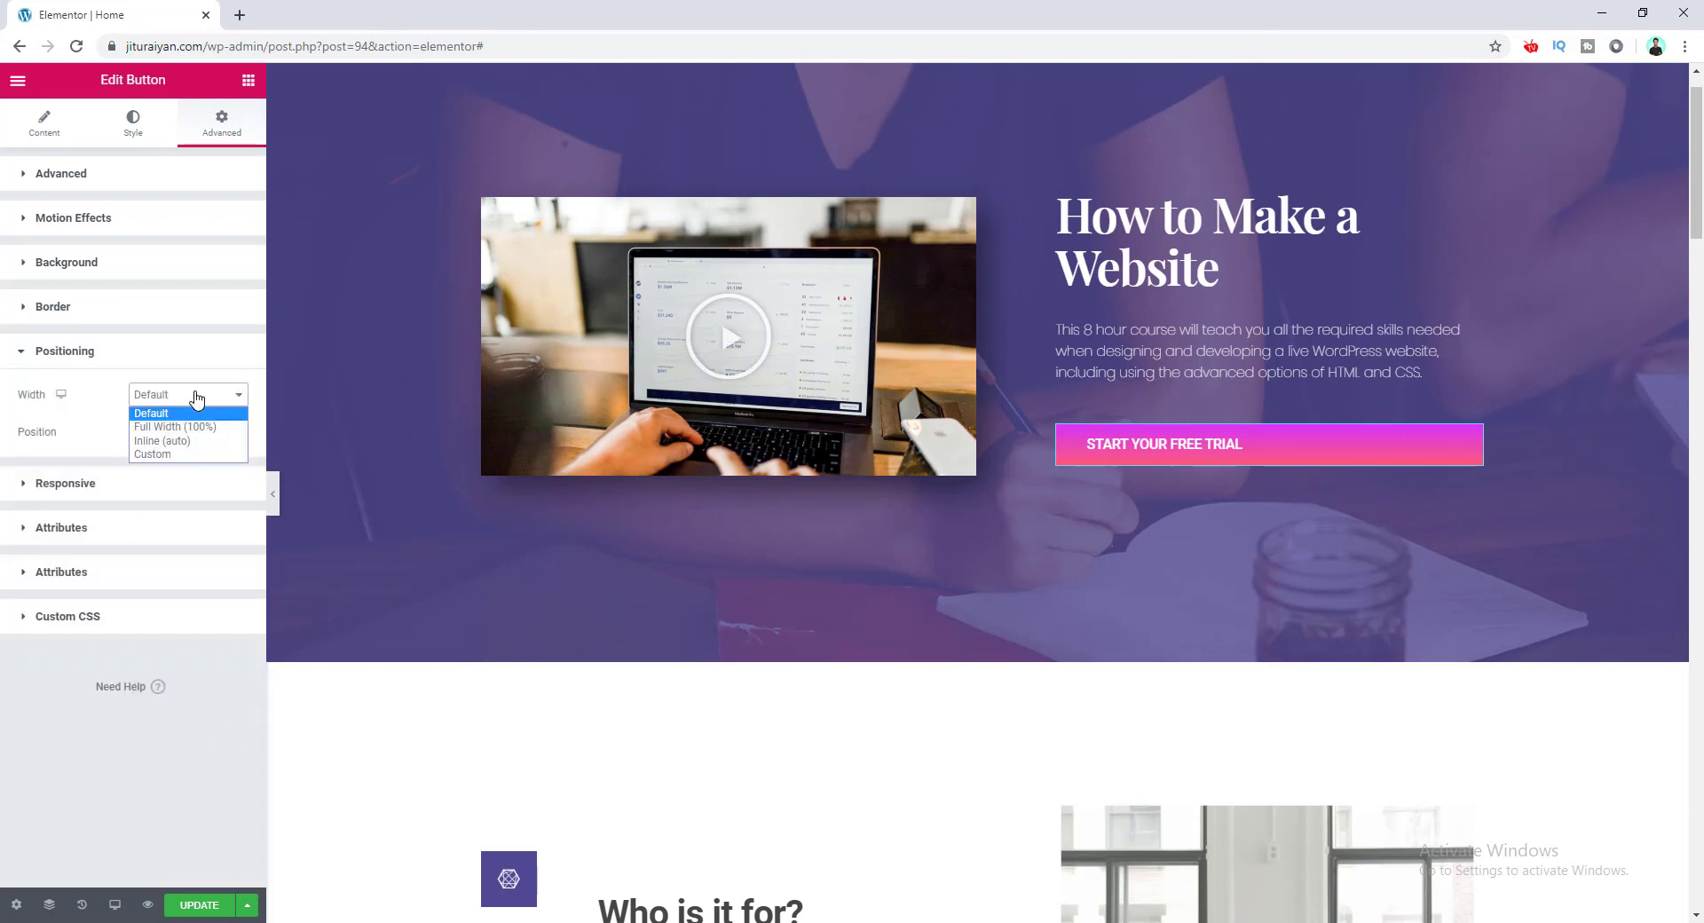
left_click(198, 429)
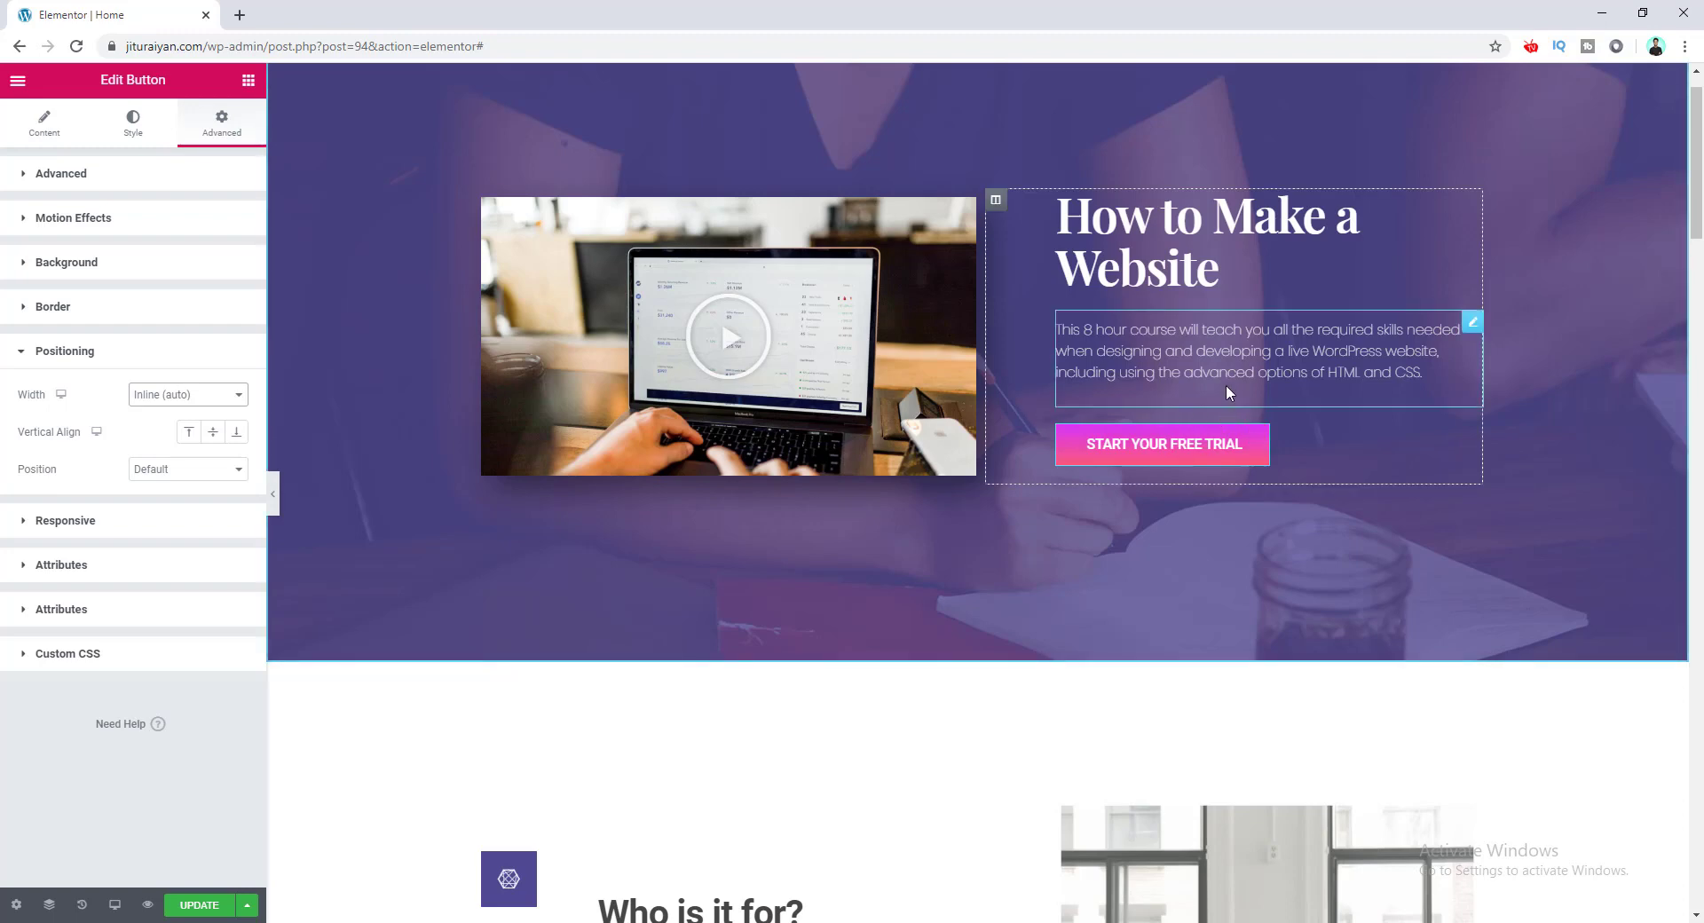
Try a Radial type for the button's background gradient, with its position at Top Left and at Bottom Left.
left_click(139, 265)
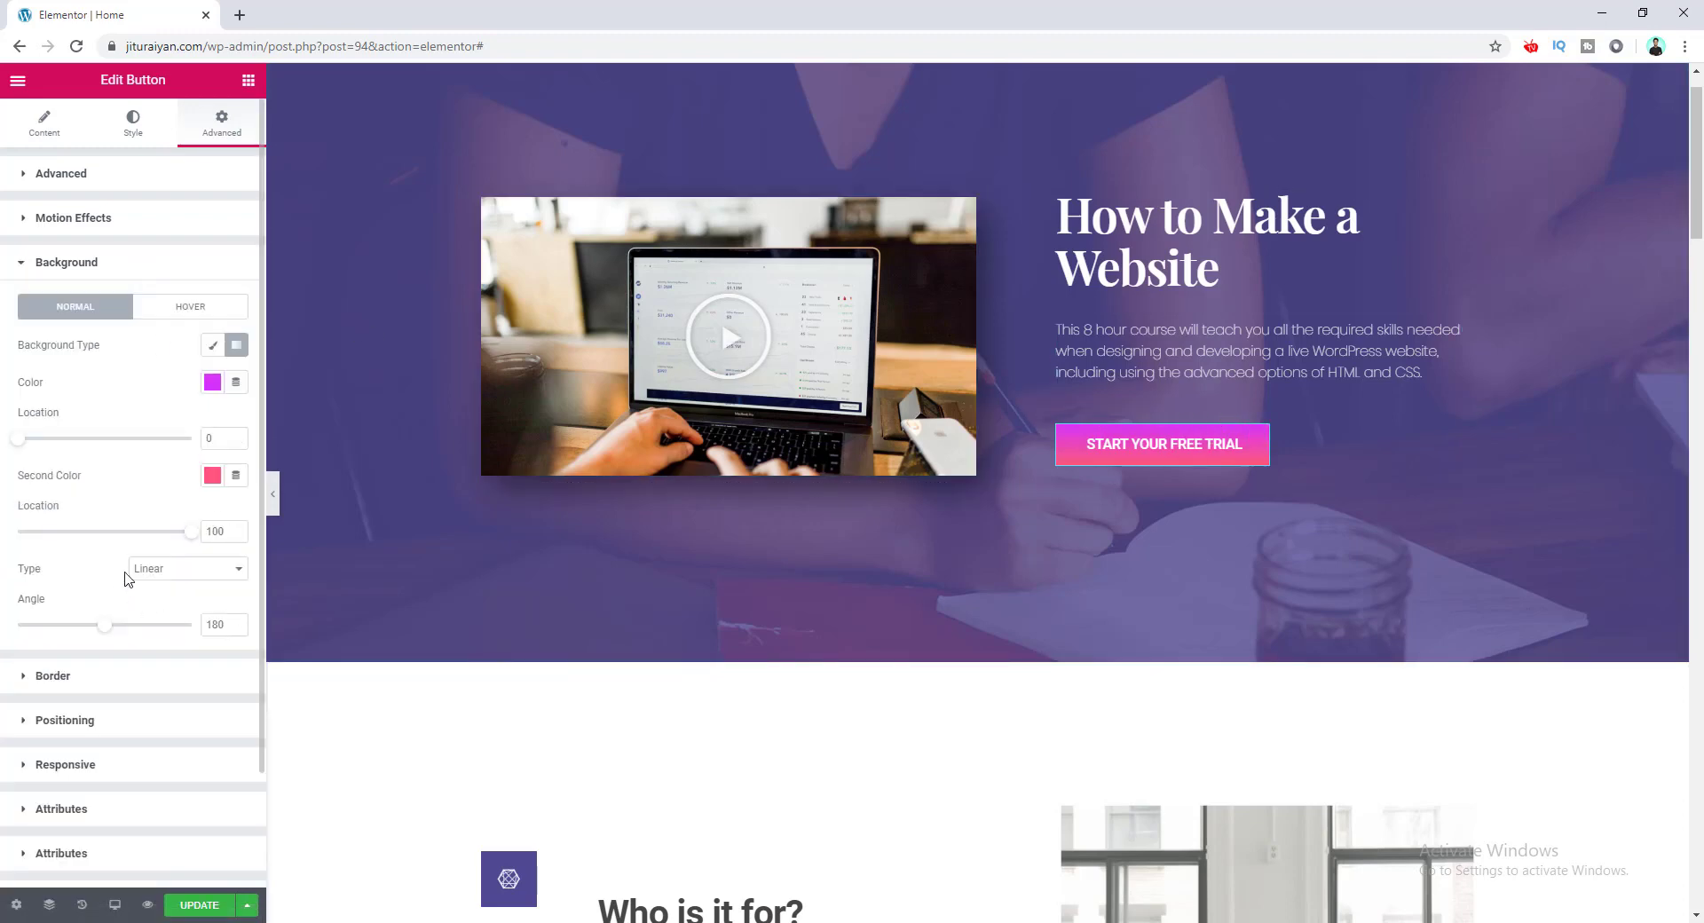
left_click(191, 573)
left_click(191, 601)
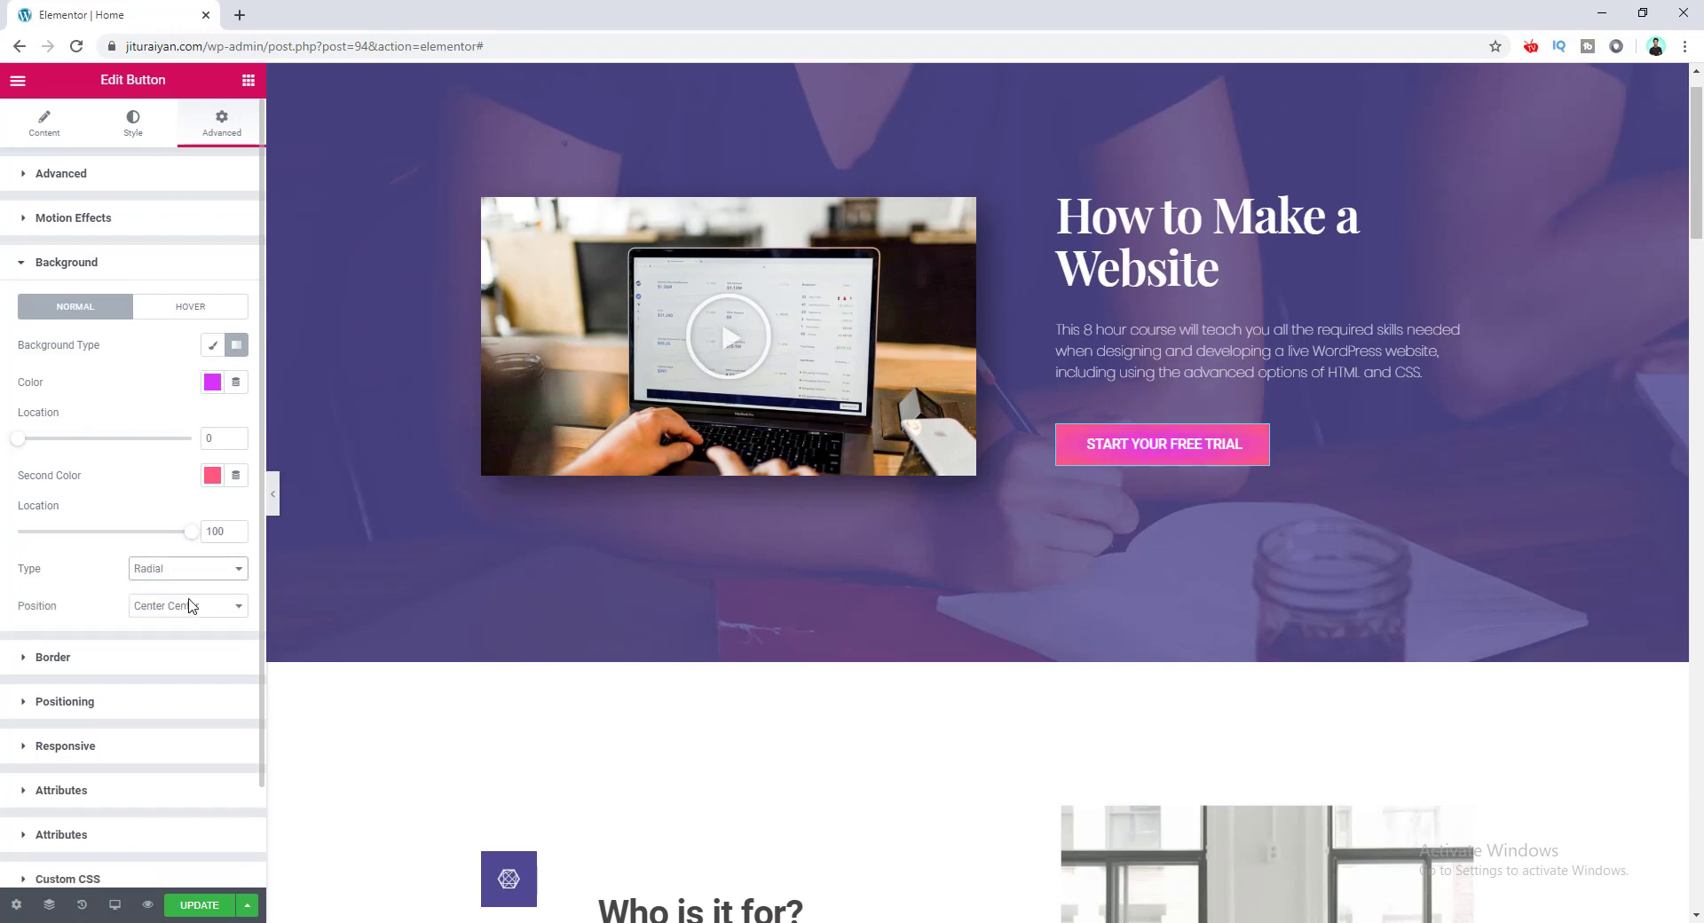
left_click(199, 612)
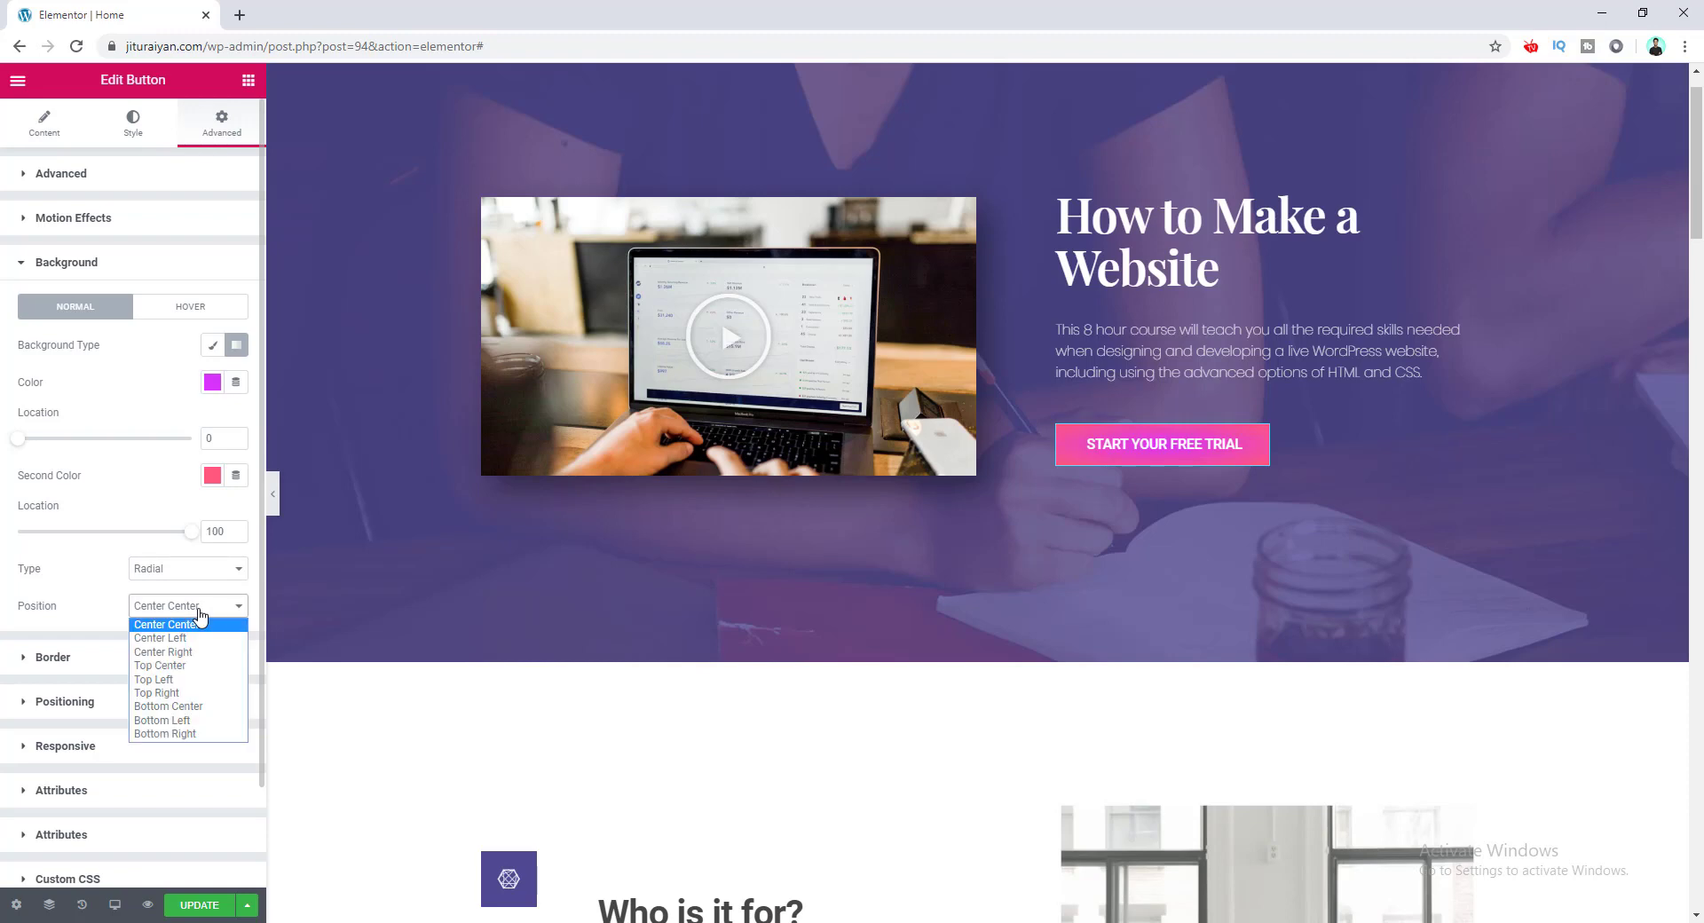
left_click(213, 679)
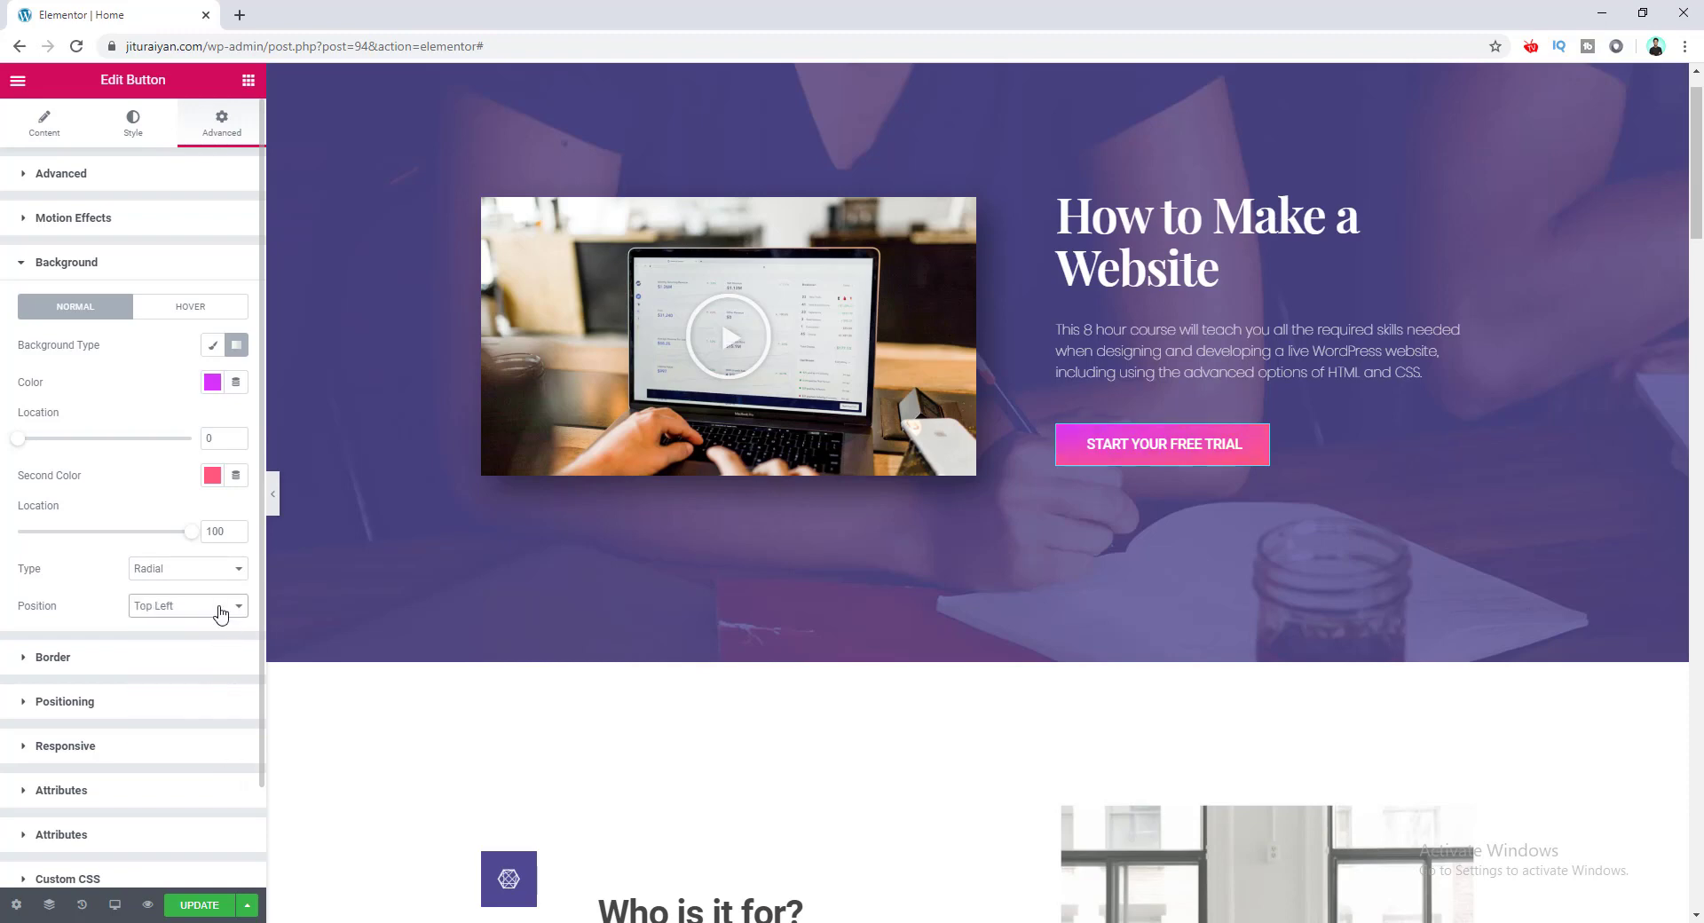
left_click(220, 607)
left_click(190, 721)
Set the button's background gradient to Linear with an angle of 160.
left_click(217, 575)
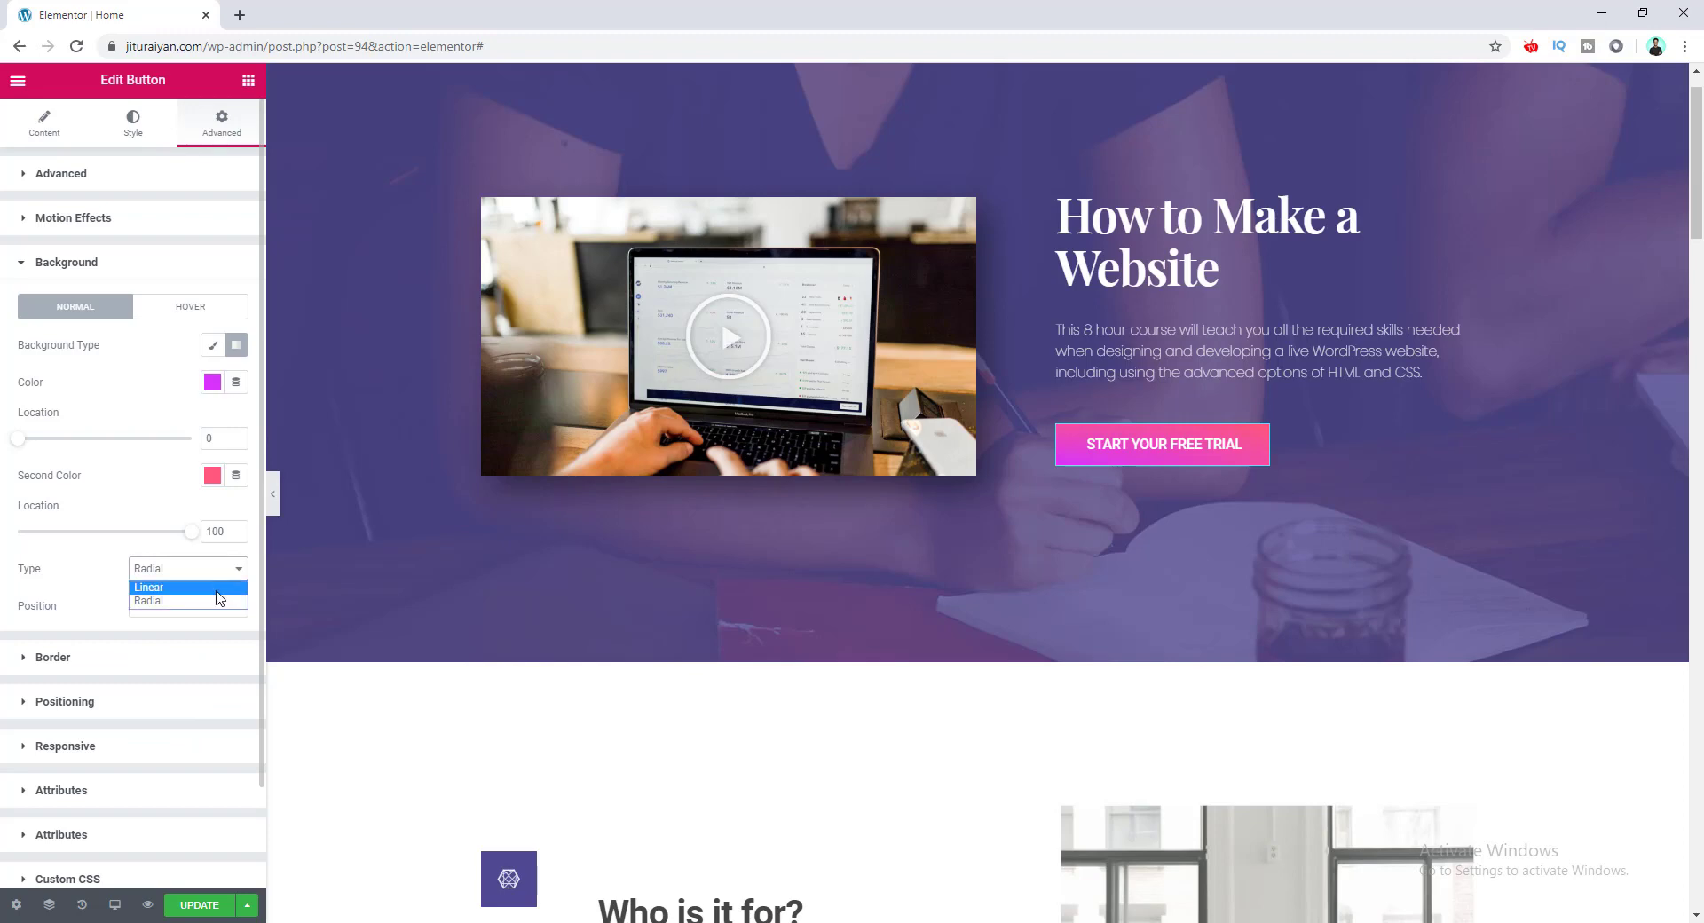
left_click(216, 591)
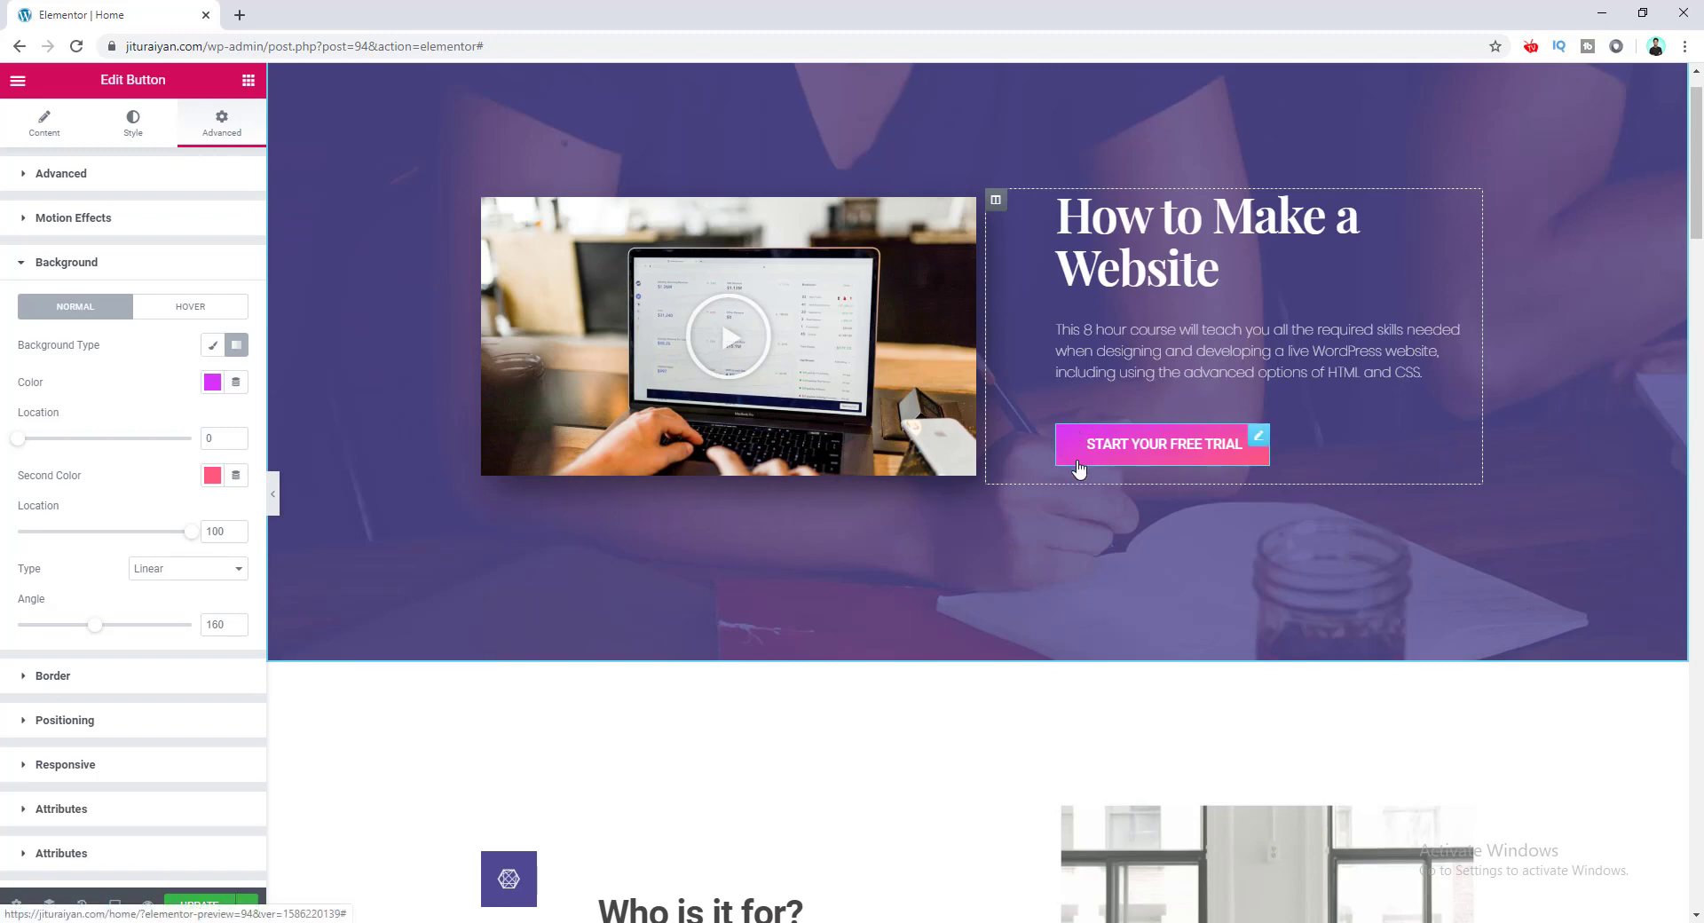
Try a border radius of 30 px on the button in its style settings.
left_click(131, 134)
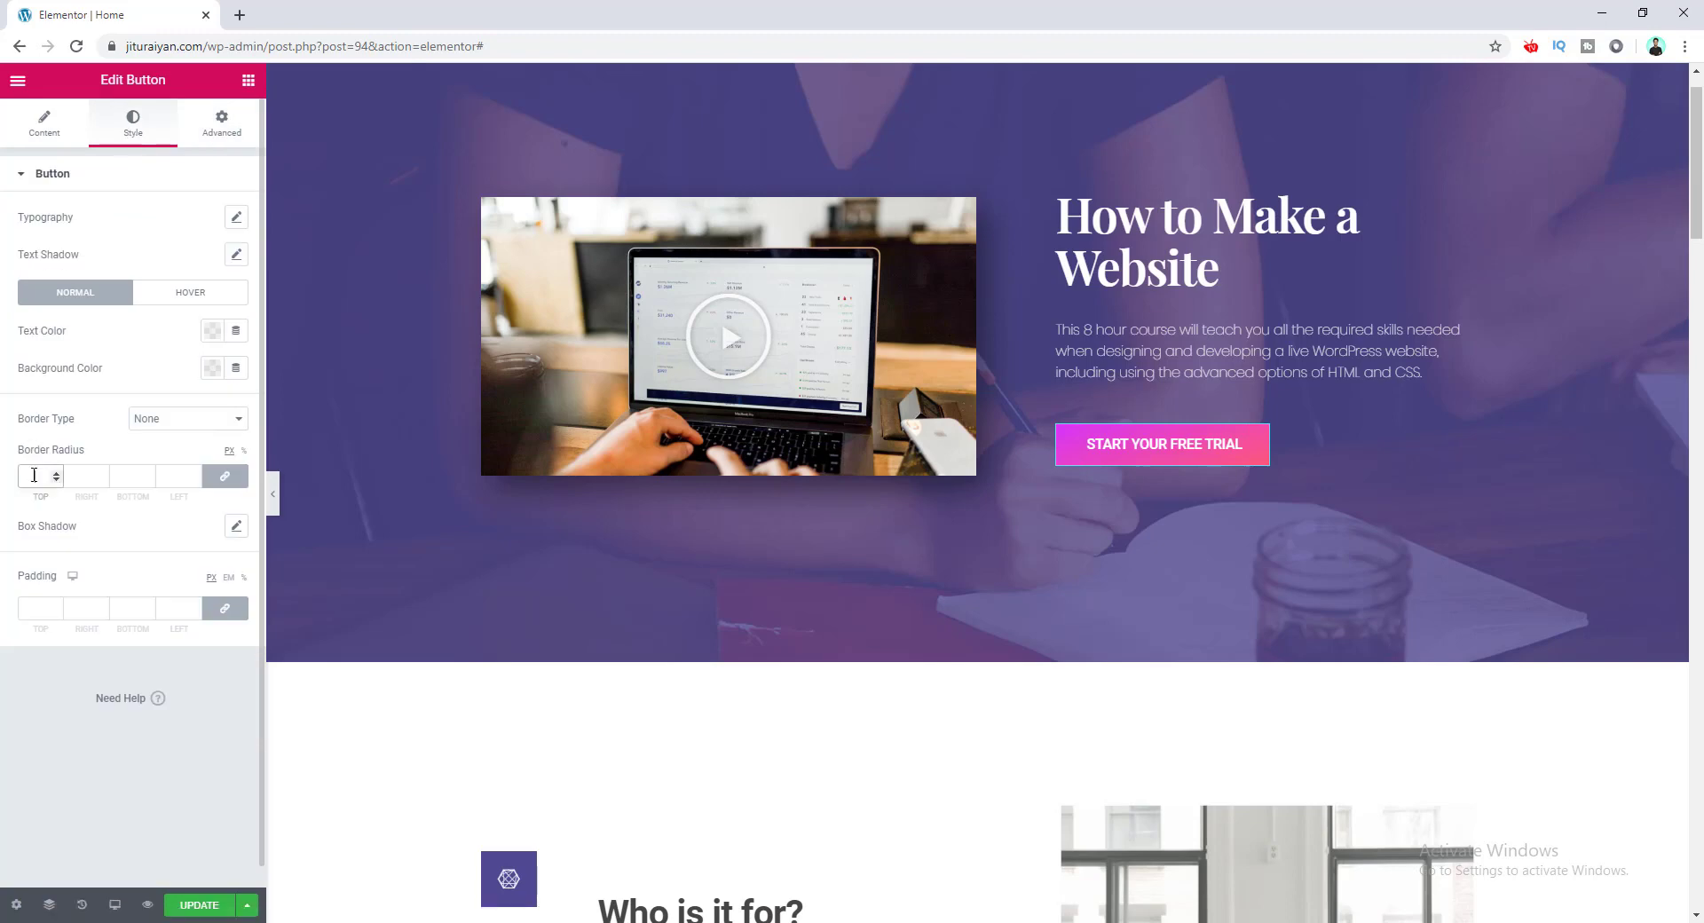
type("30")
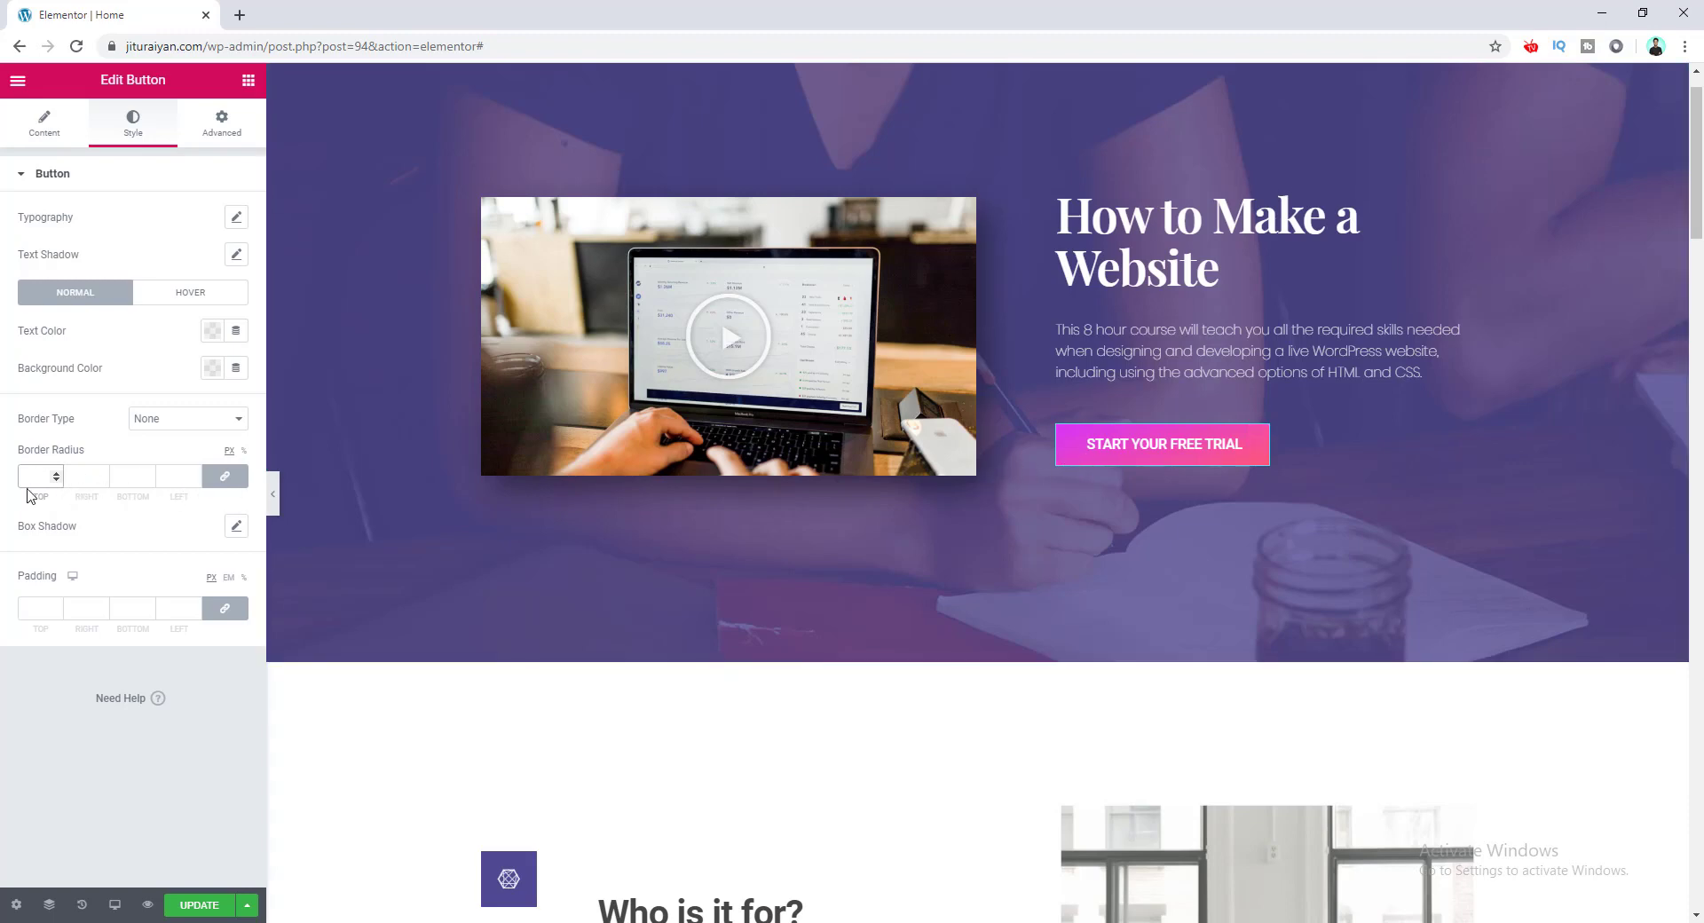
Round the button's corners with a linked border radius in the widget's advanced border settings.
left_click(218, 137)
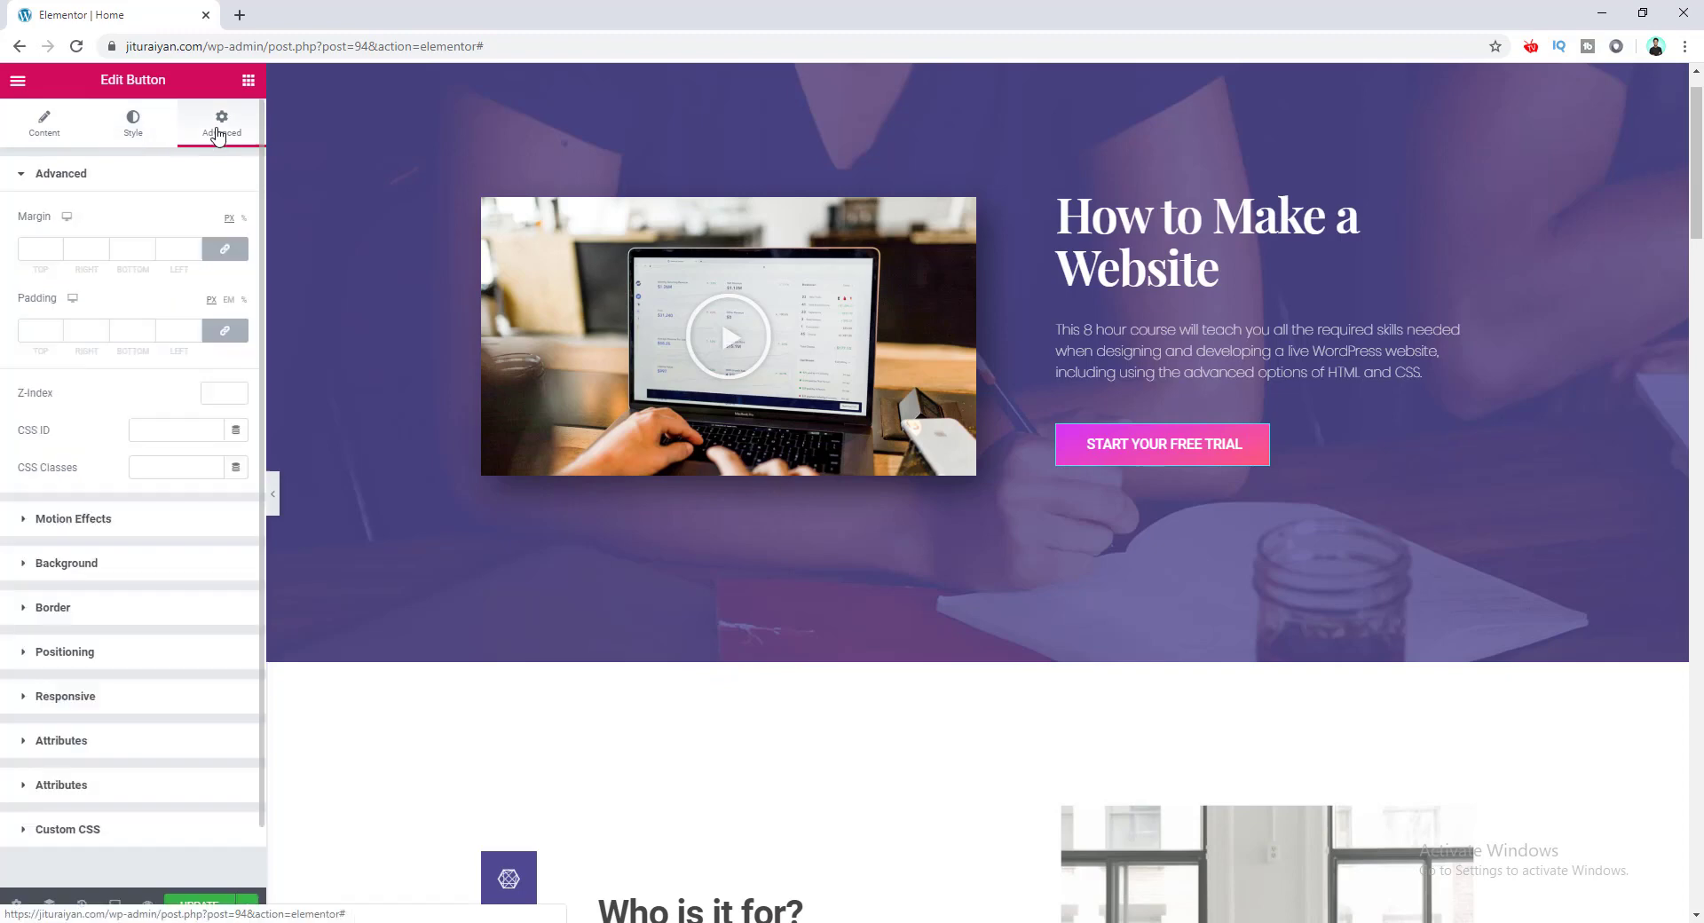
left_click(79, 619)
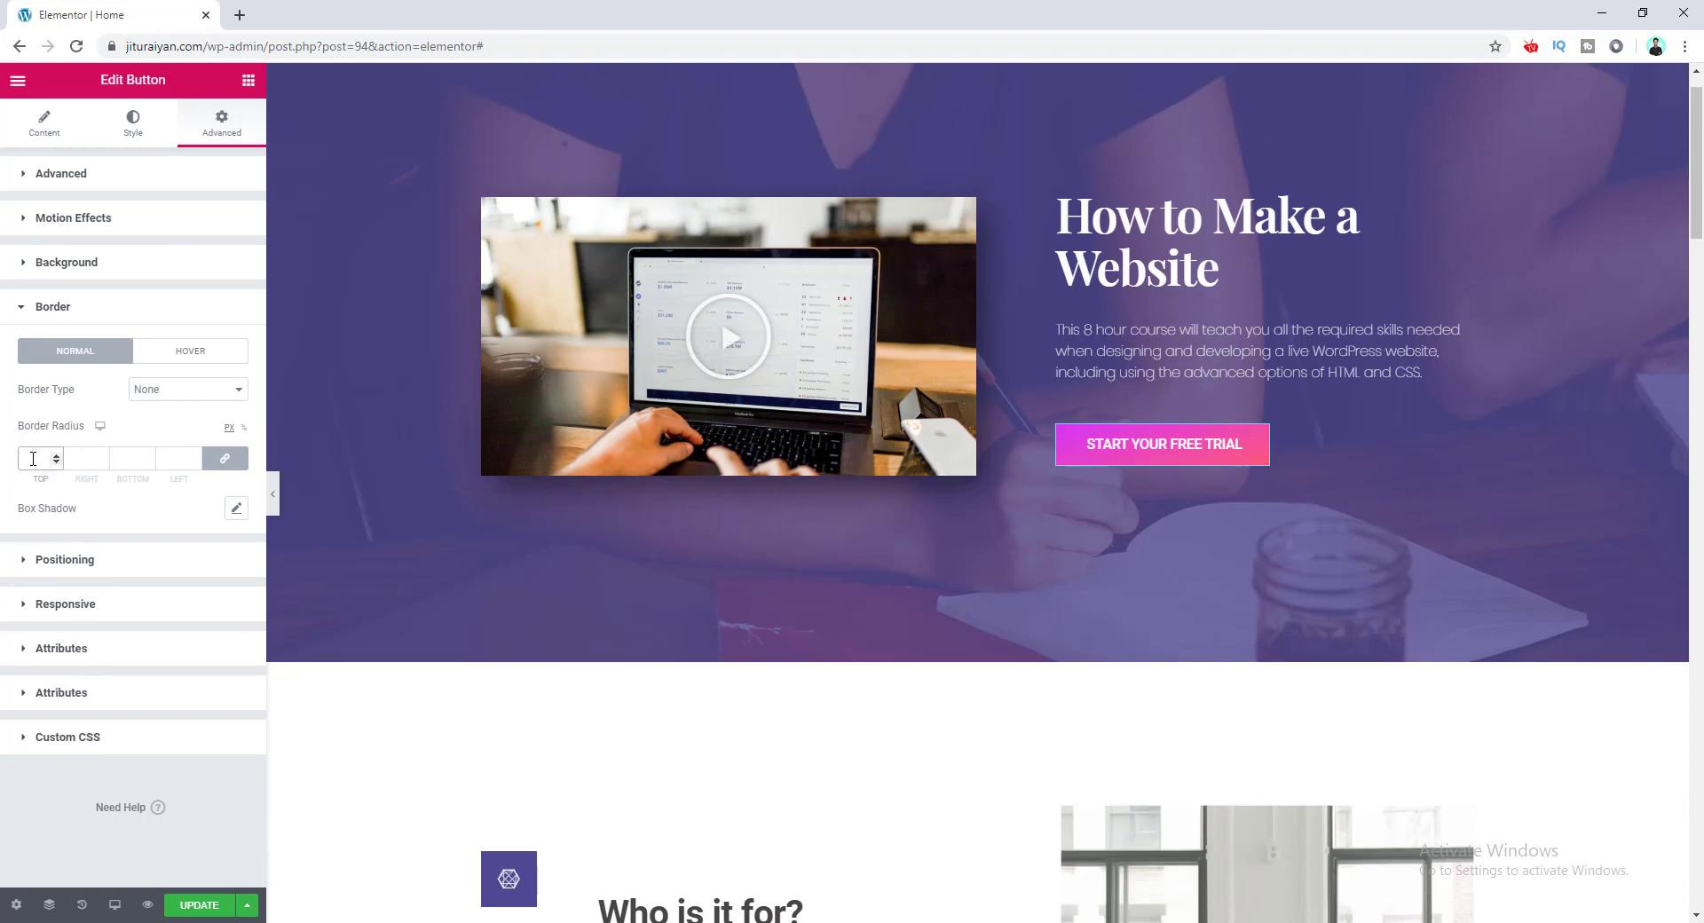
type("0")
Try aligning the button to the right in its content settings.
left_click(38, 135)
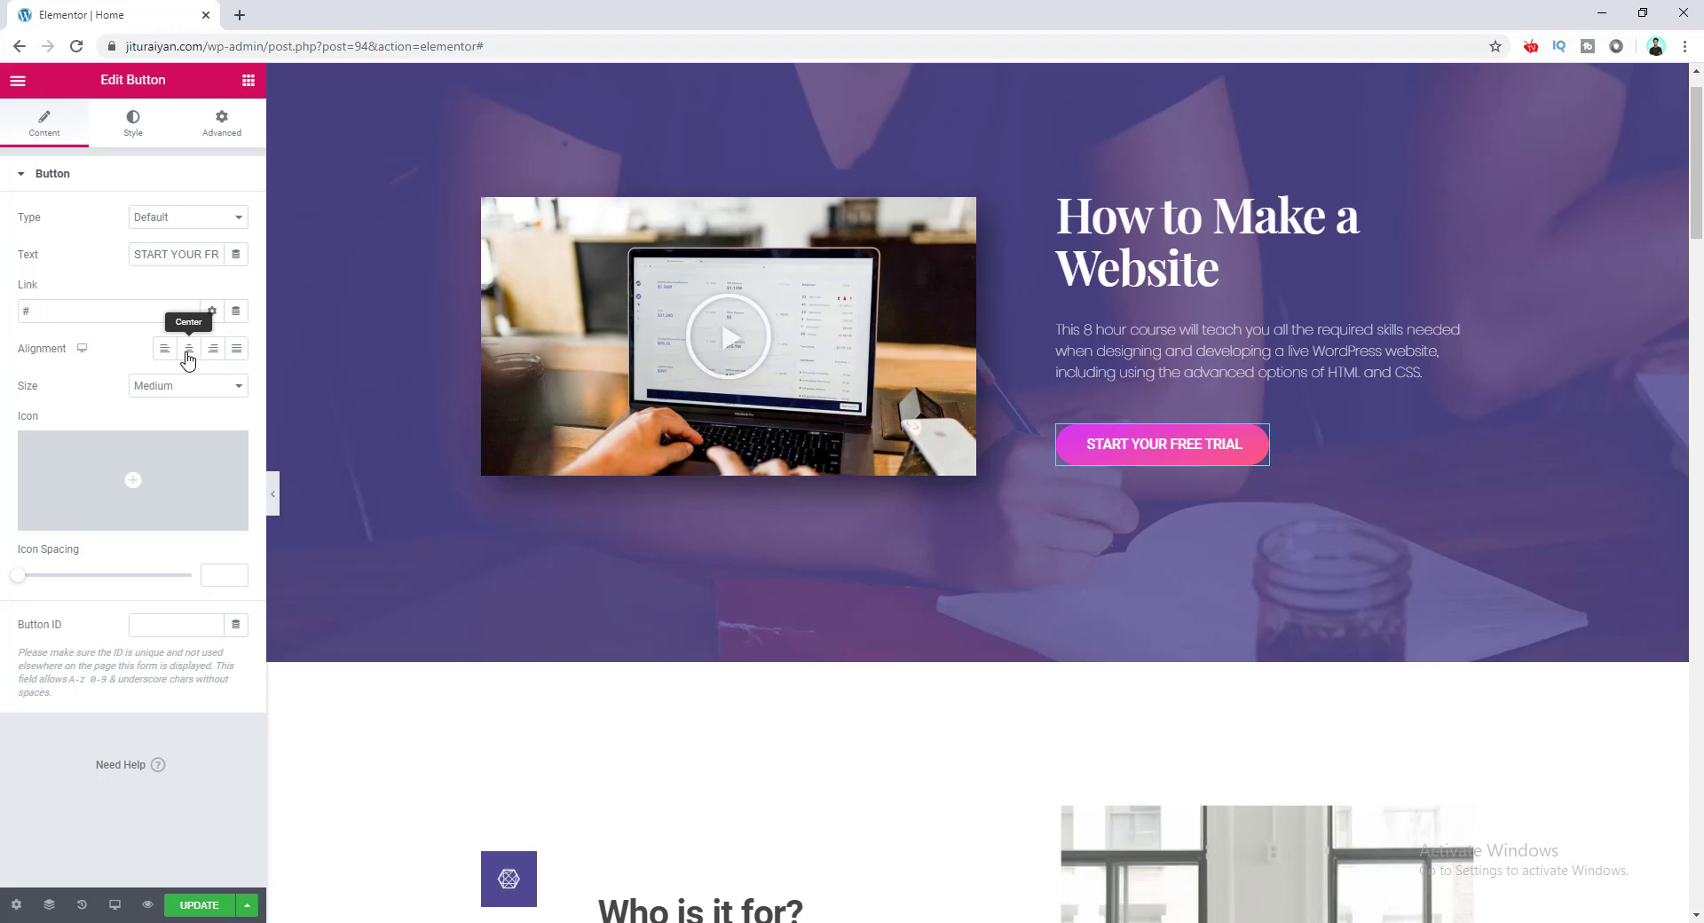
left_click(210, 352)
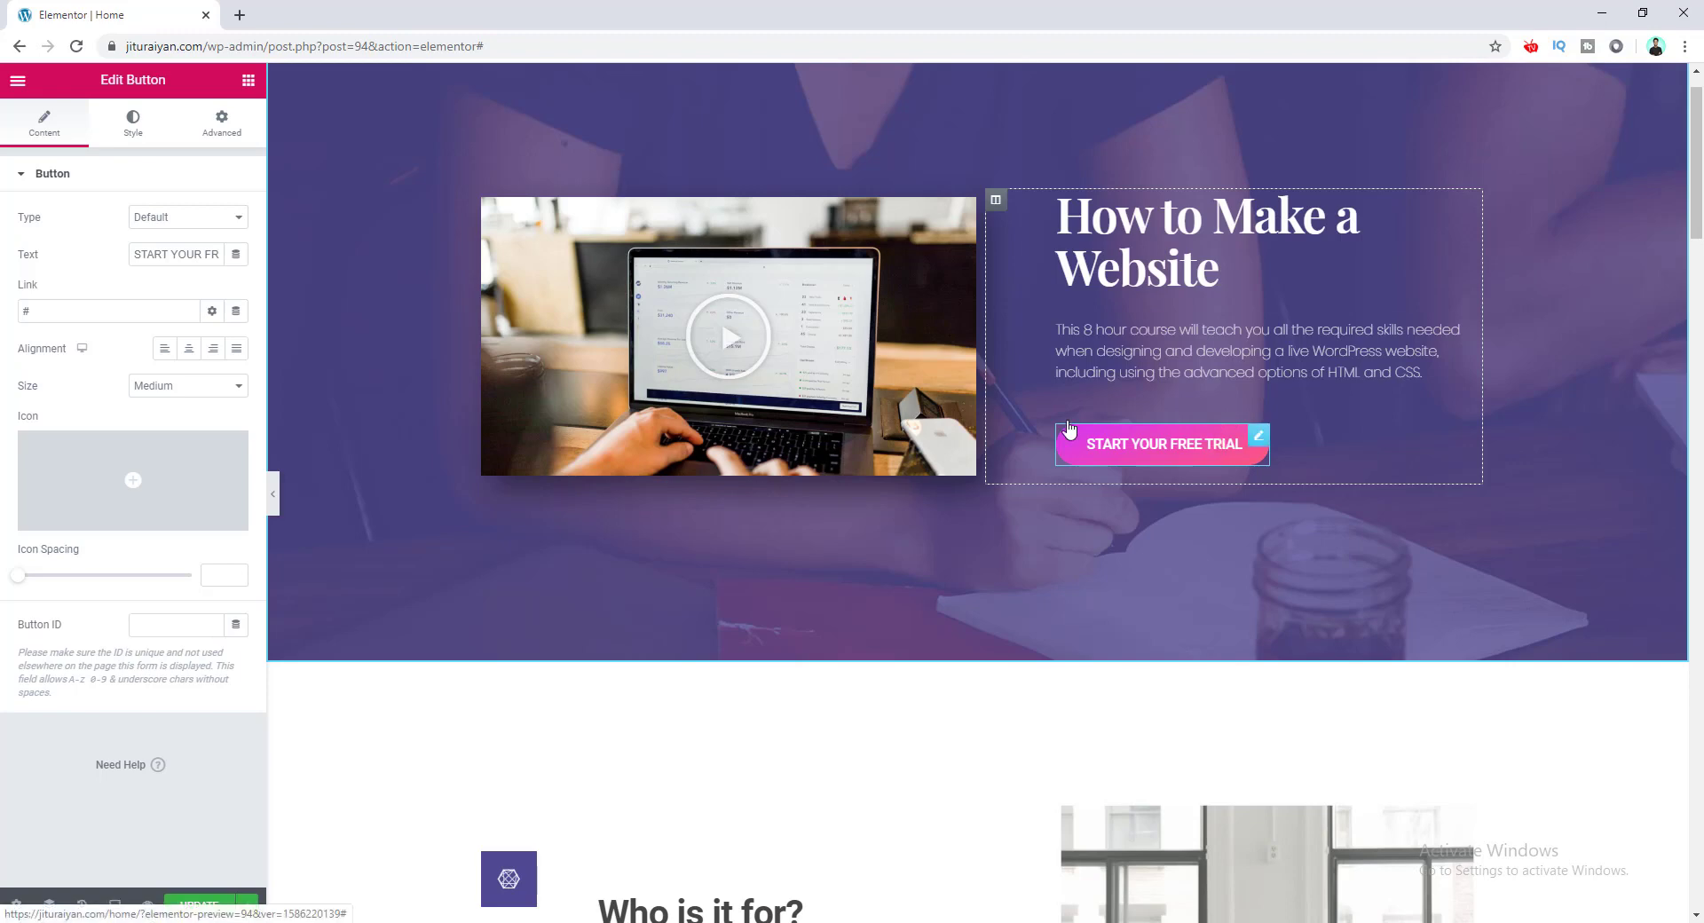
Move the button into the first column of a new inner section above it, and delete that section's empty second column.
left_click(247, 80)
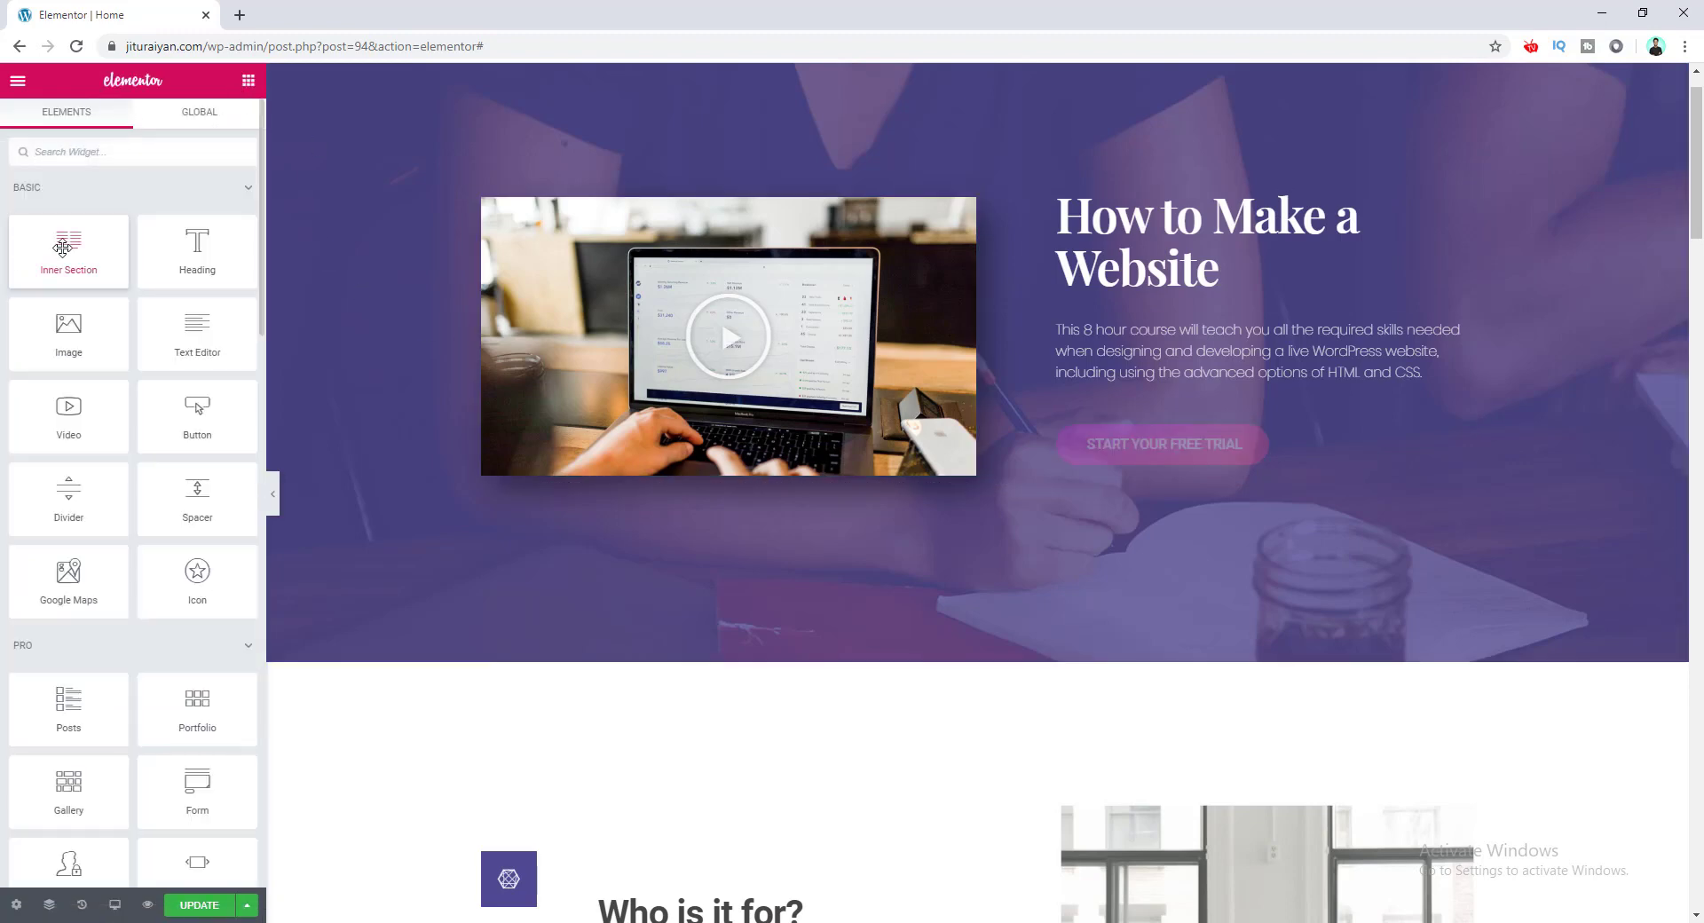
left_click_drag(63, 248, 1228, 439)
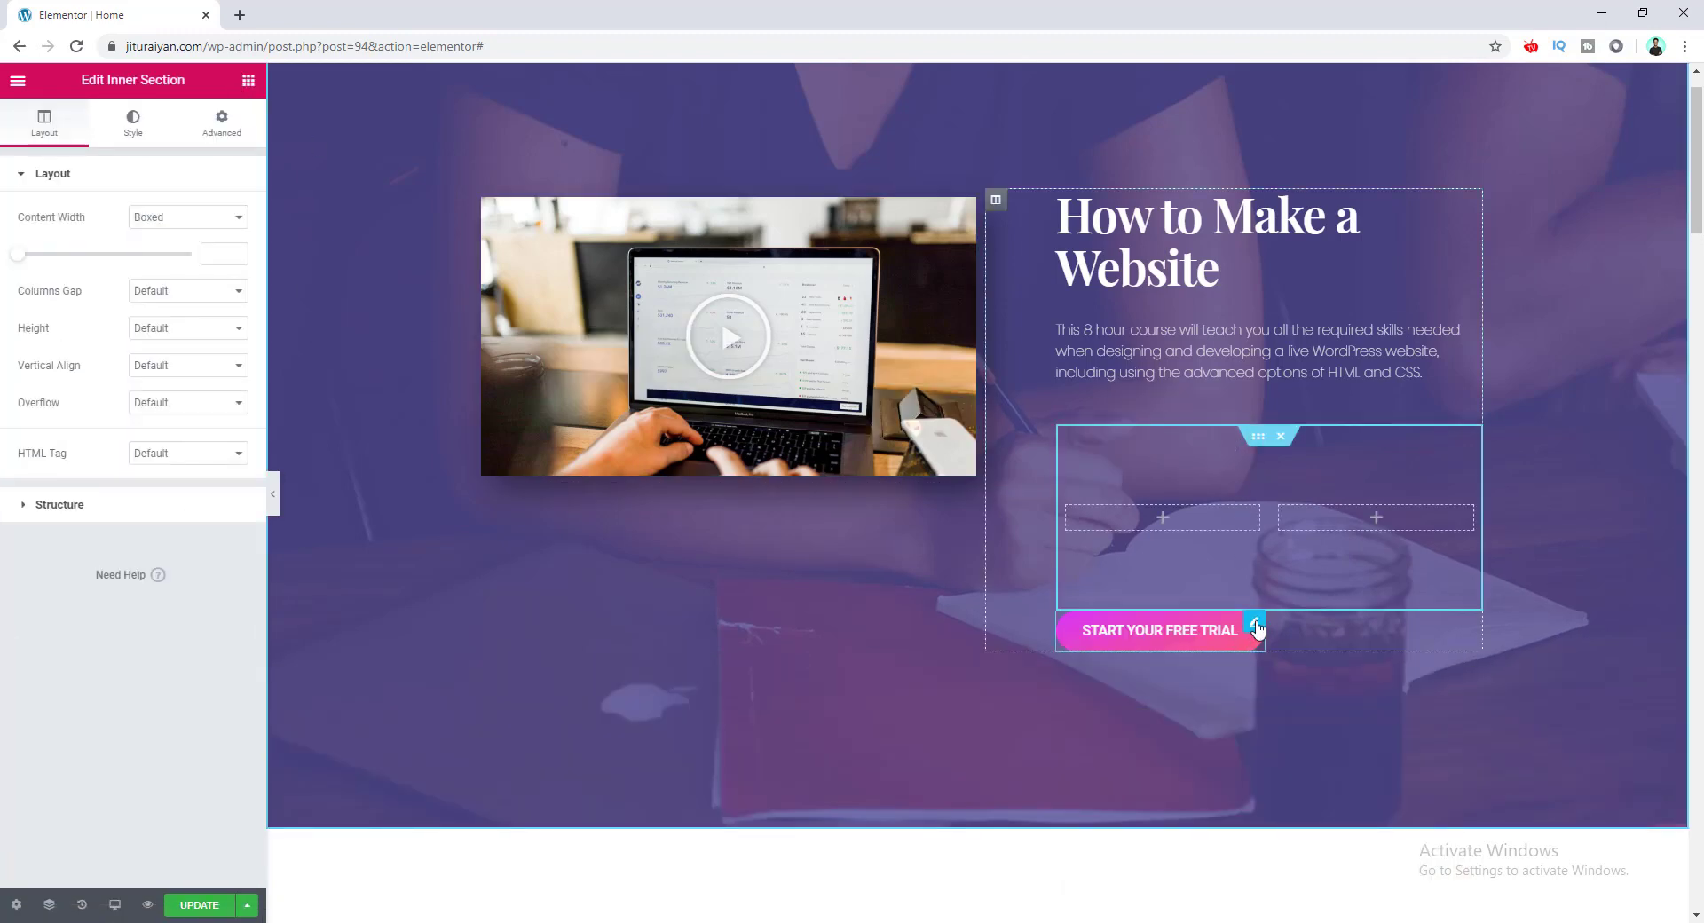
left_click_drag(1256, 624, 1189, 524)
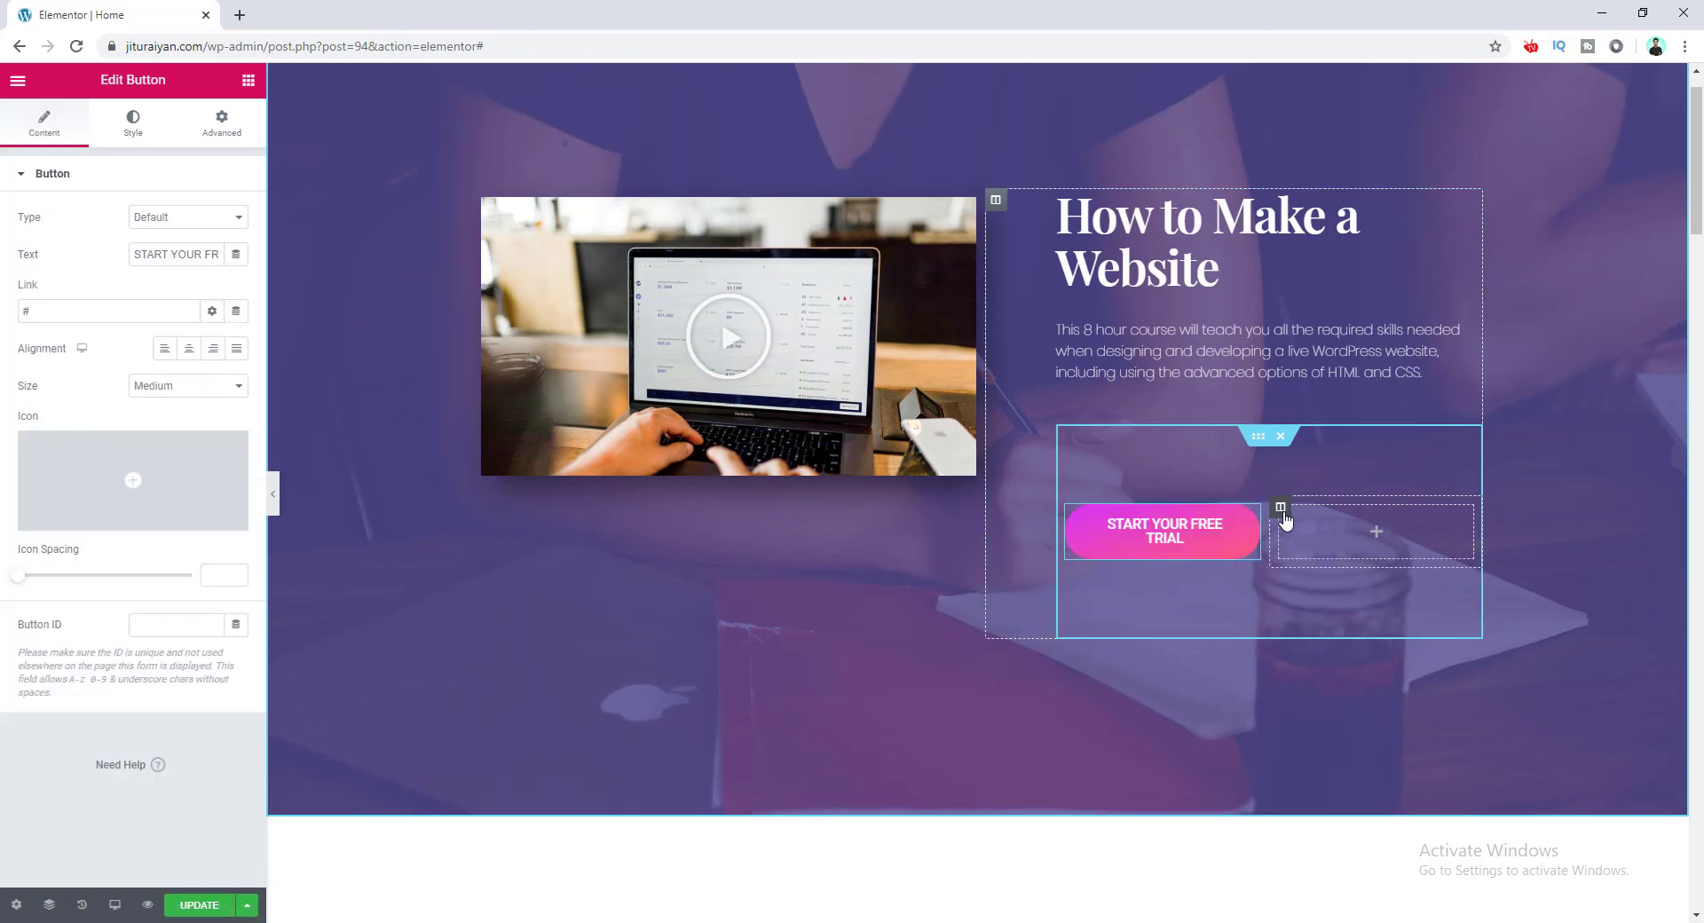
right_click(1284, 513)
left_click(1348, 767)
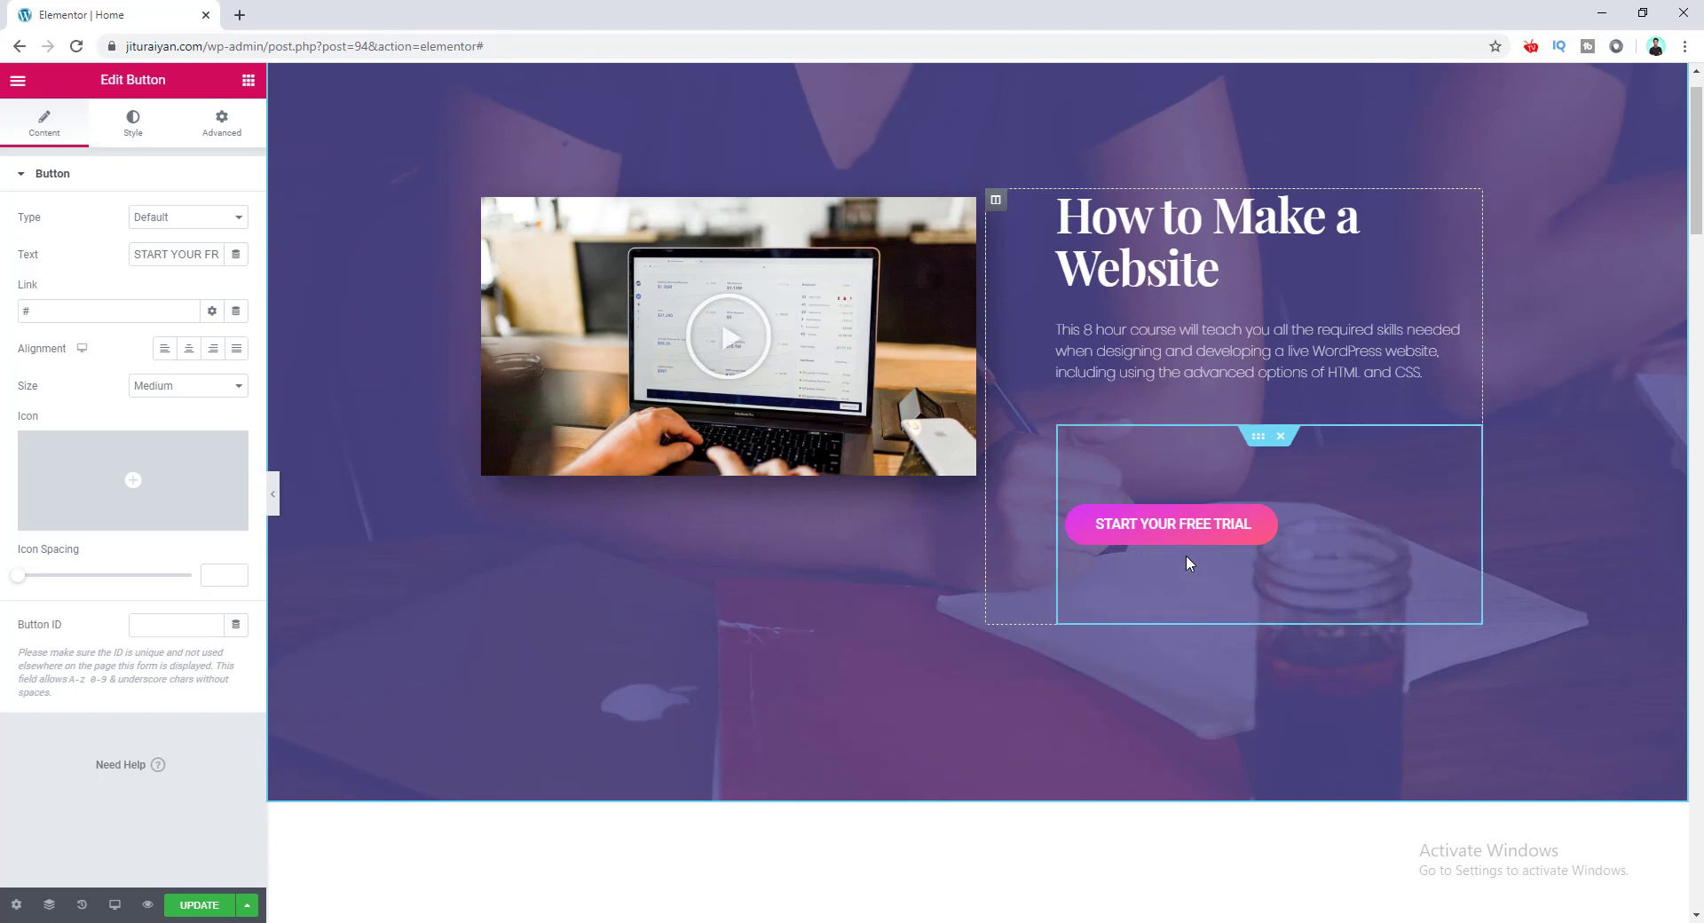
Set the inner section's padding to 0 on all sides.
left_click(1258, 438)
left_click(233, 124)
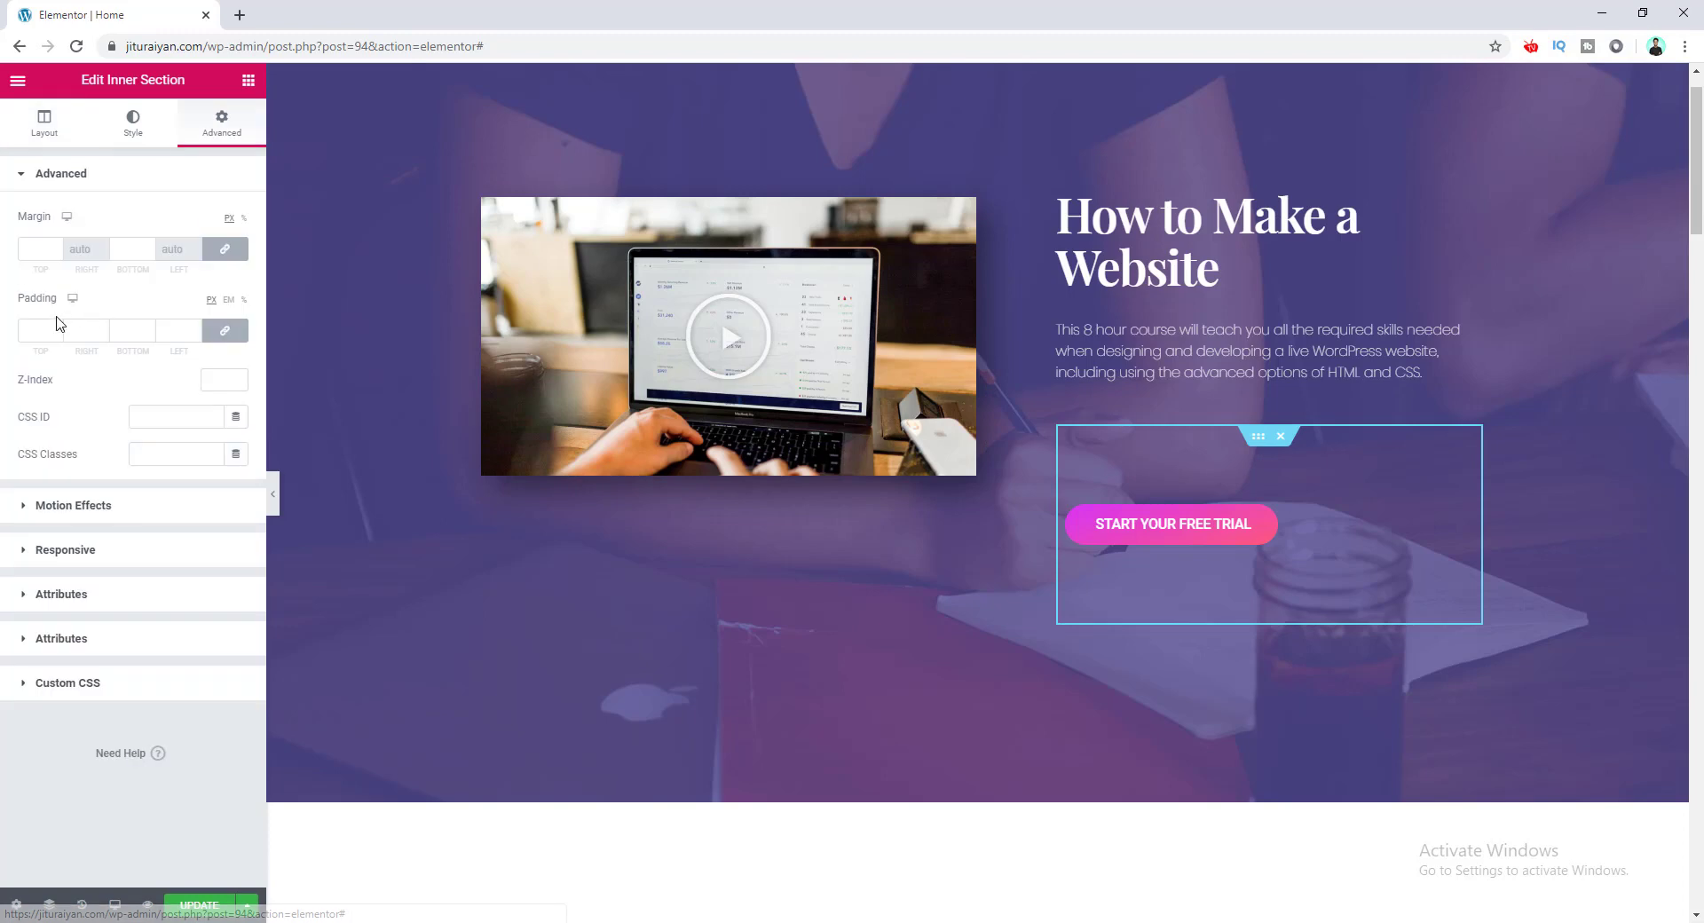
left_click(41, 331)
type("0")
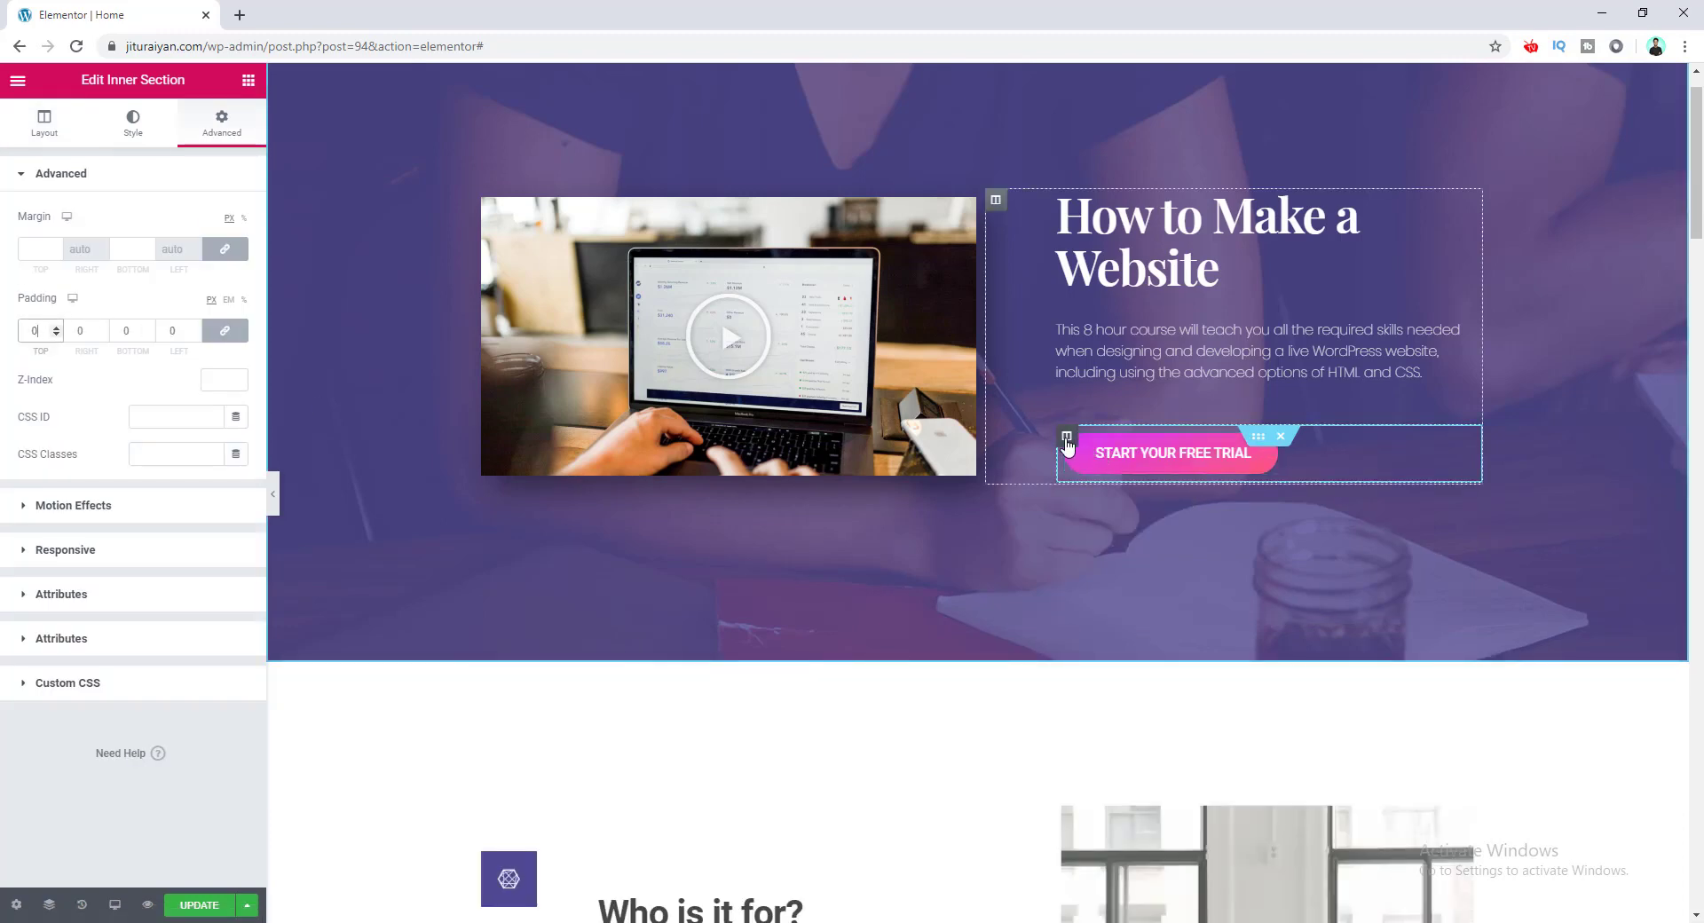
Set the padding of the column holding the button to 0 on all sides.
left_click(1066, 436)
left_click(222, 124)
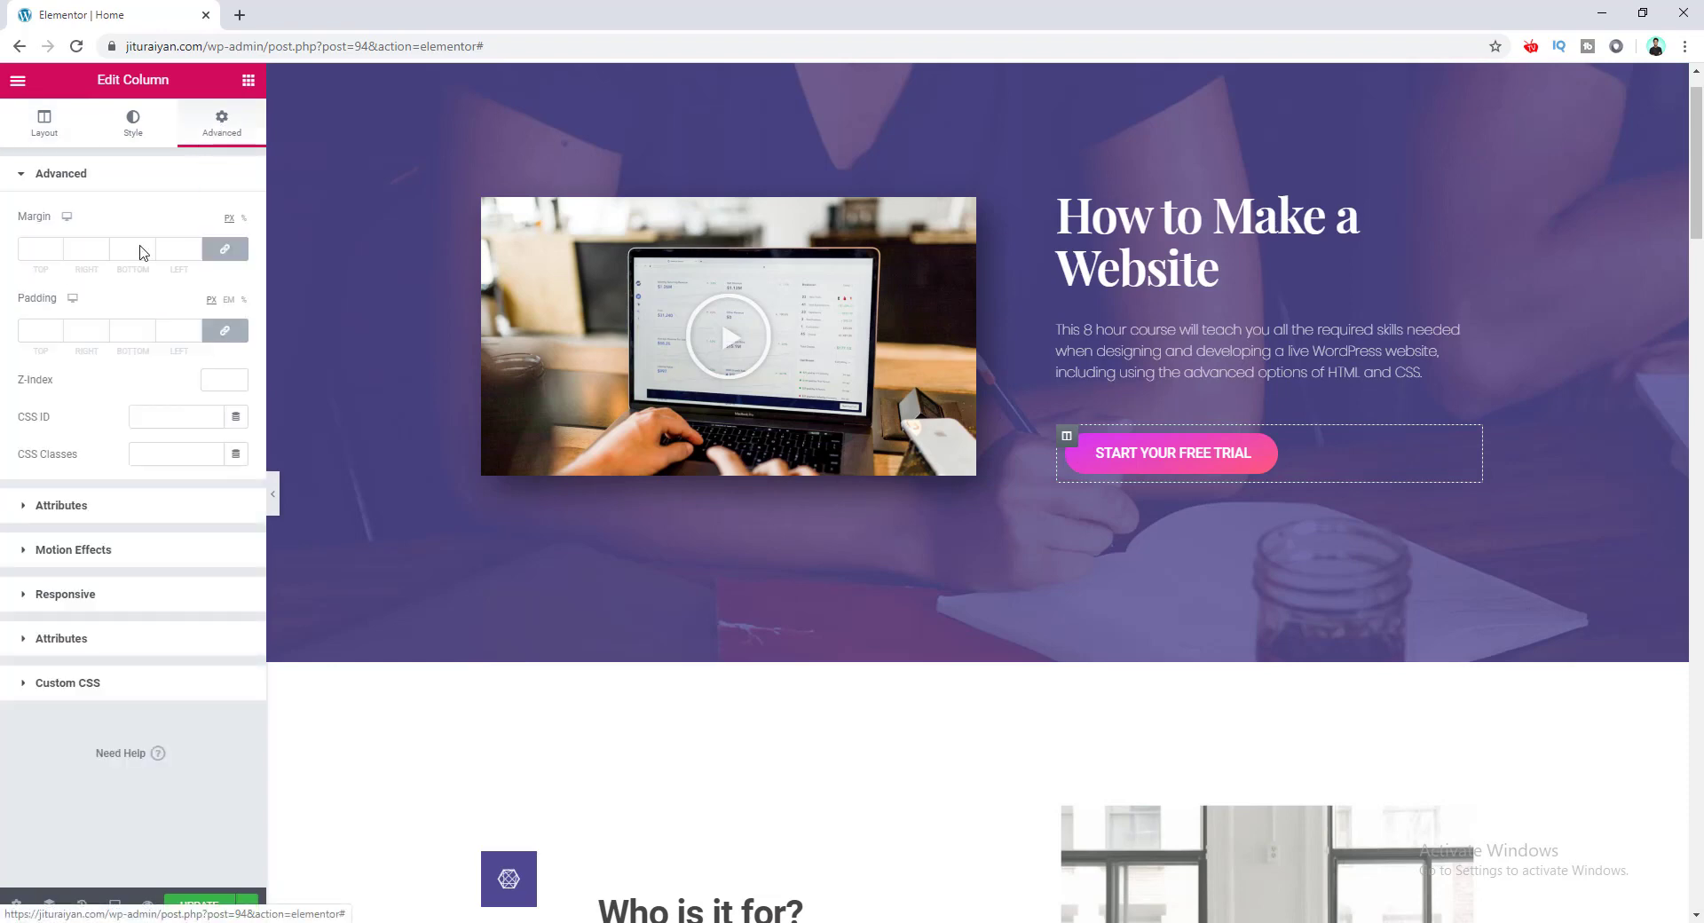
left_click(38, 330)
type("0")
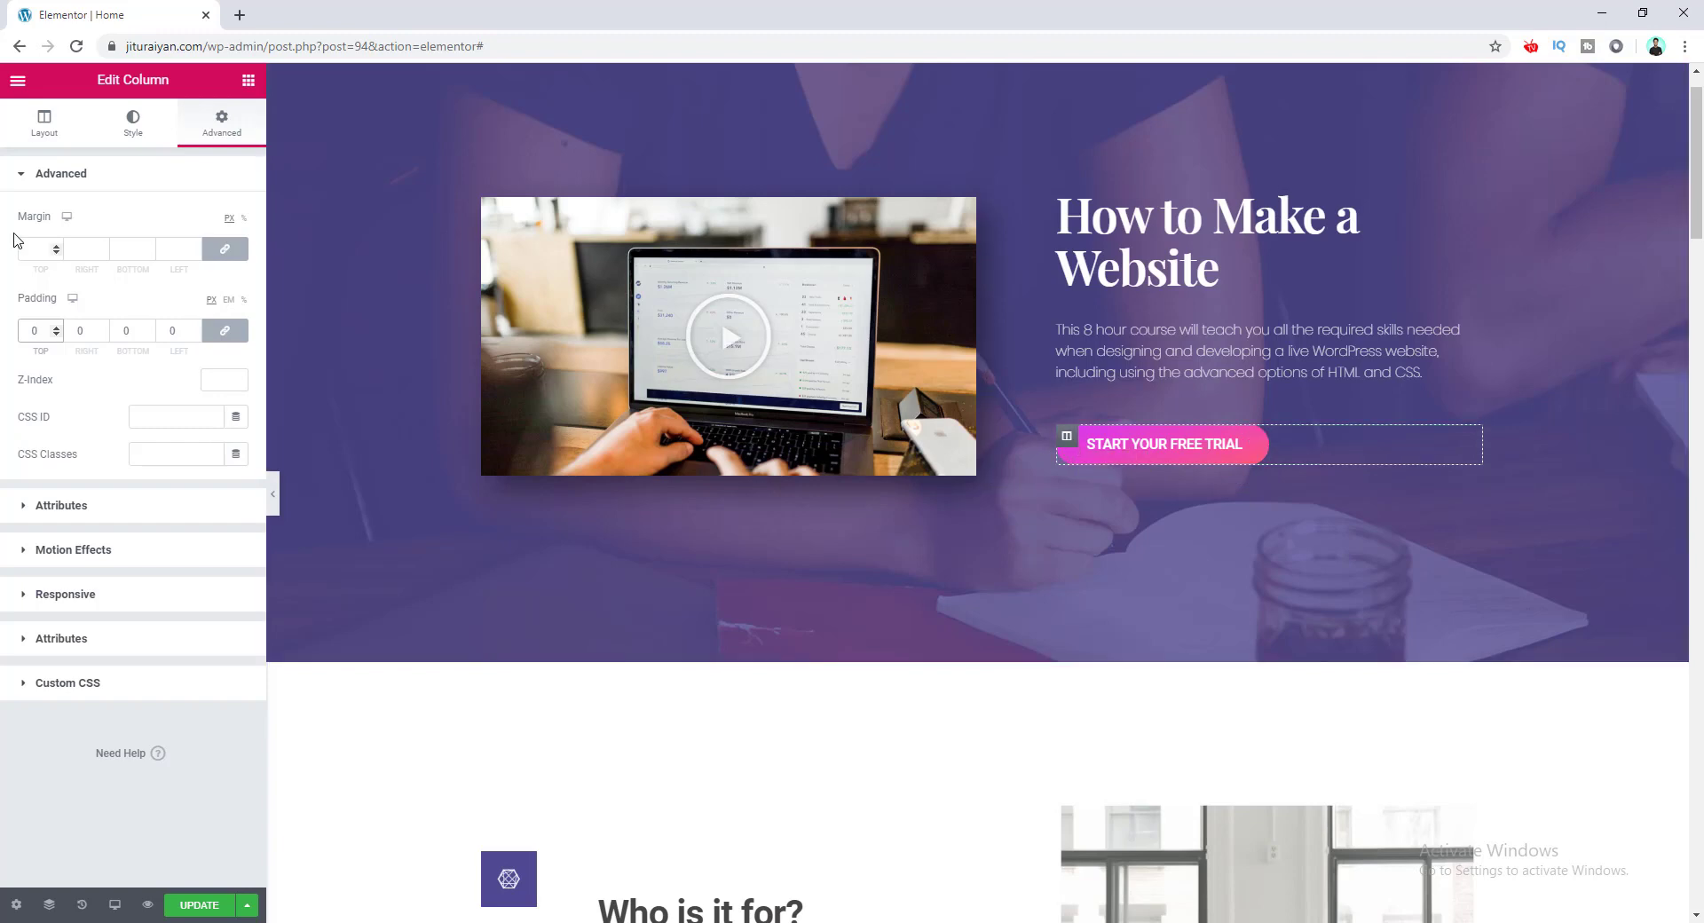
Try Center and End as the button column's horizontal alignment, and return it to Default.
left_click(42, 133)
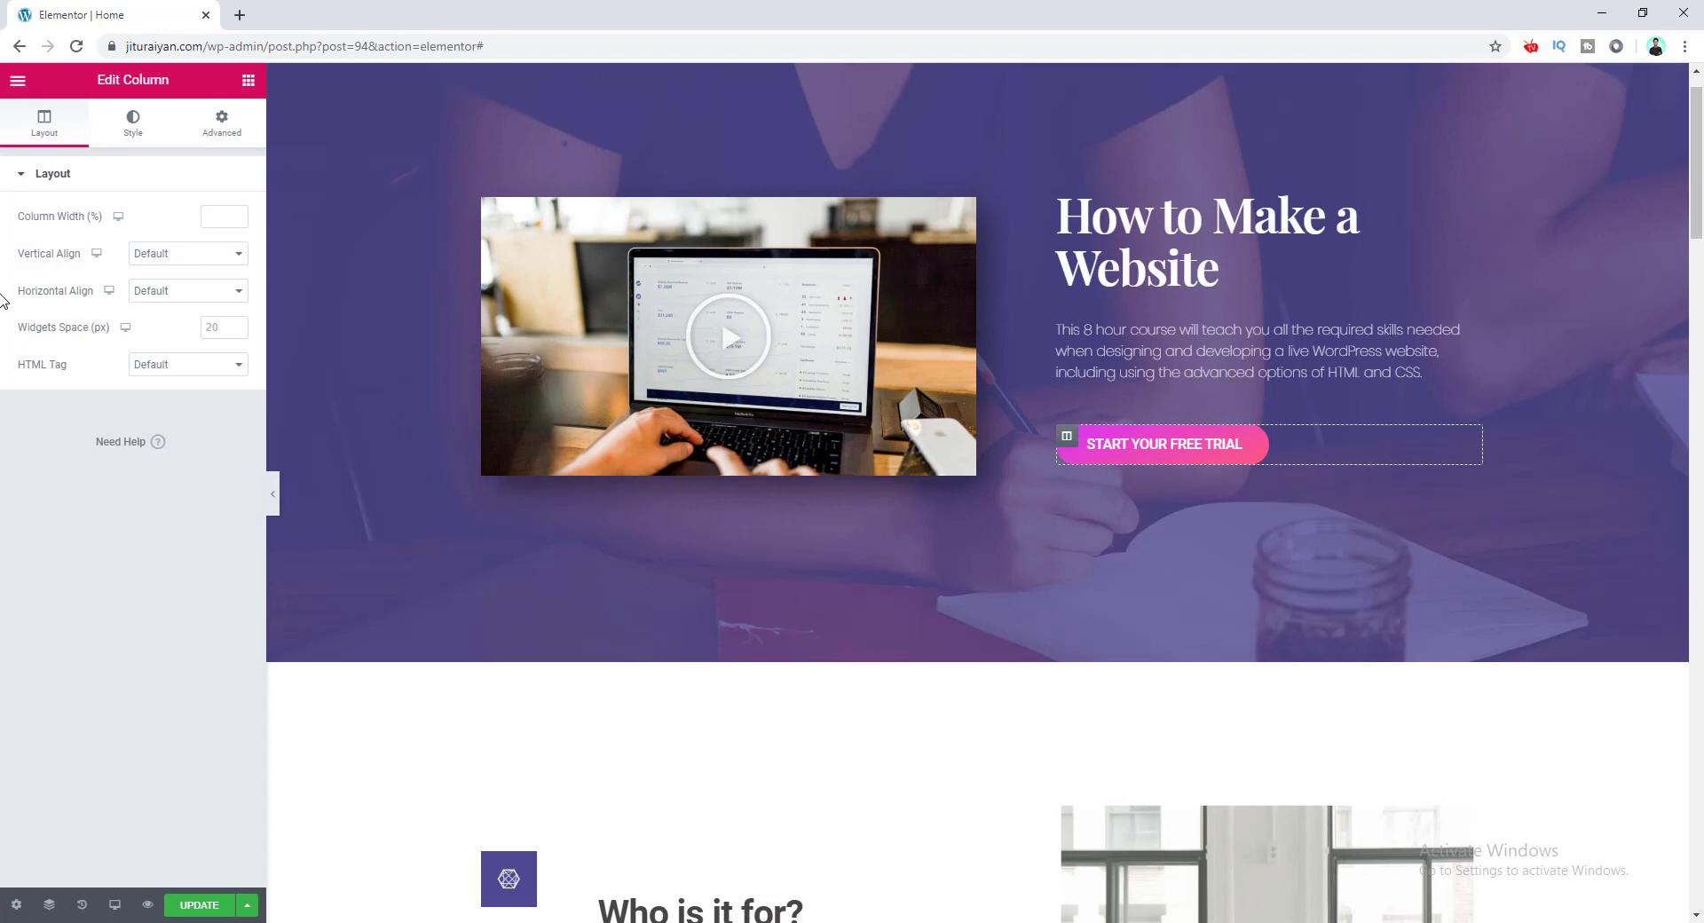
left_click(168, 292)
left_click(178, 345)
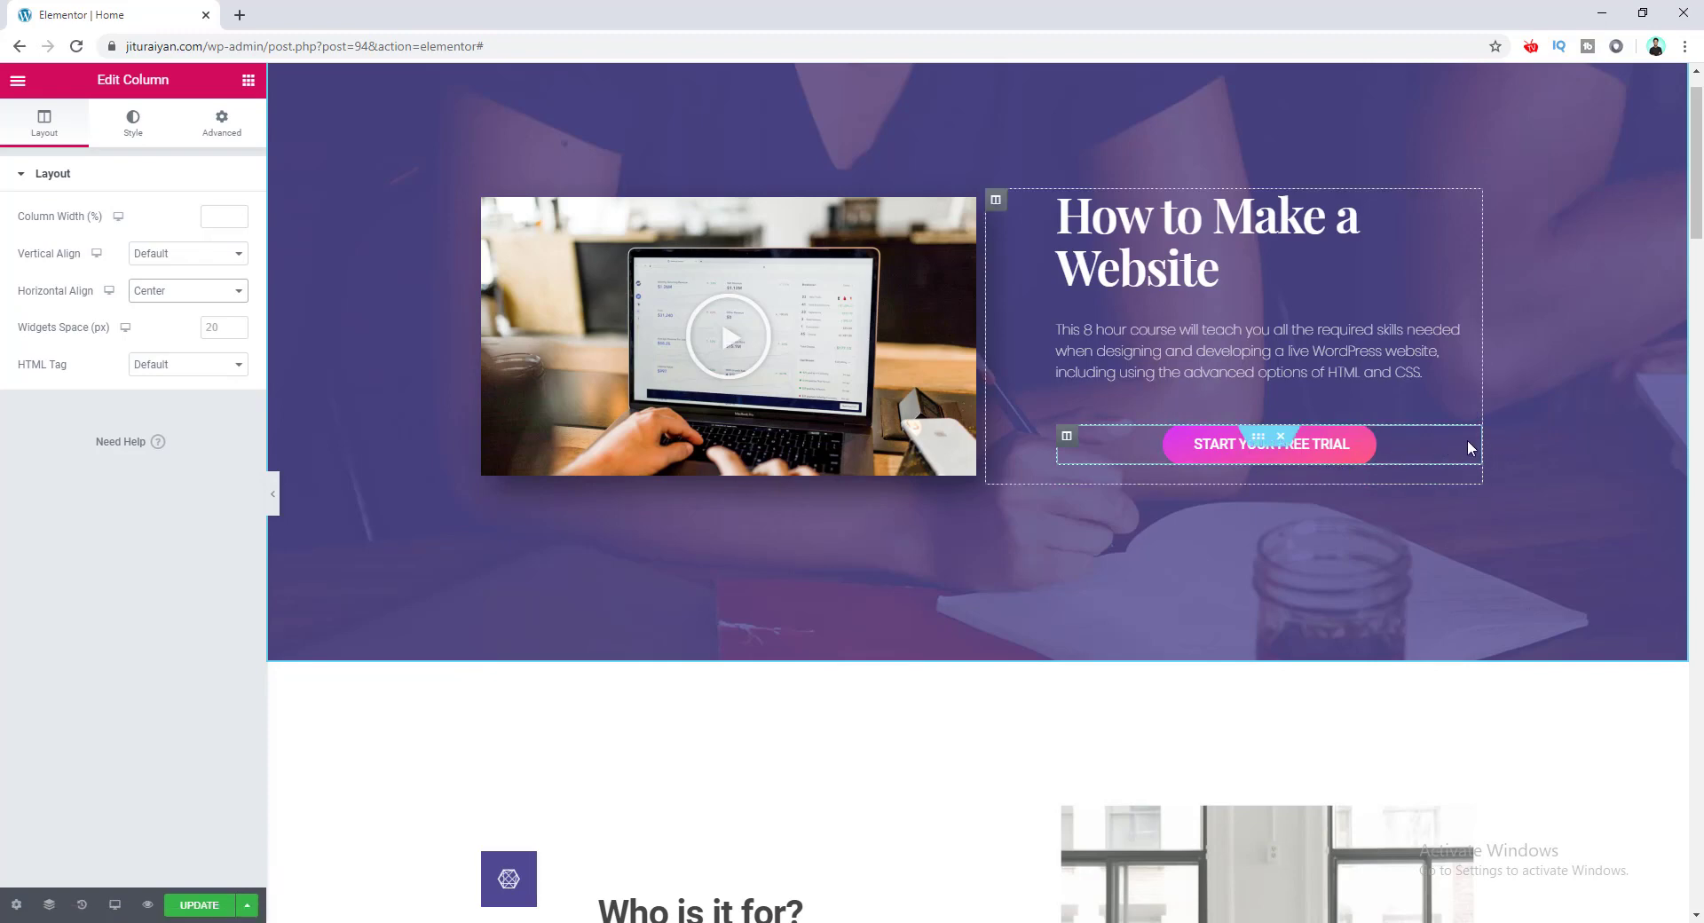
left_click(228, 295)
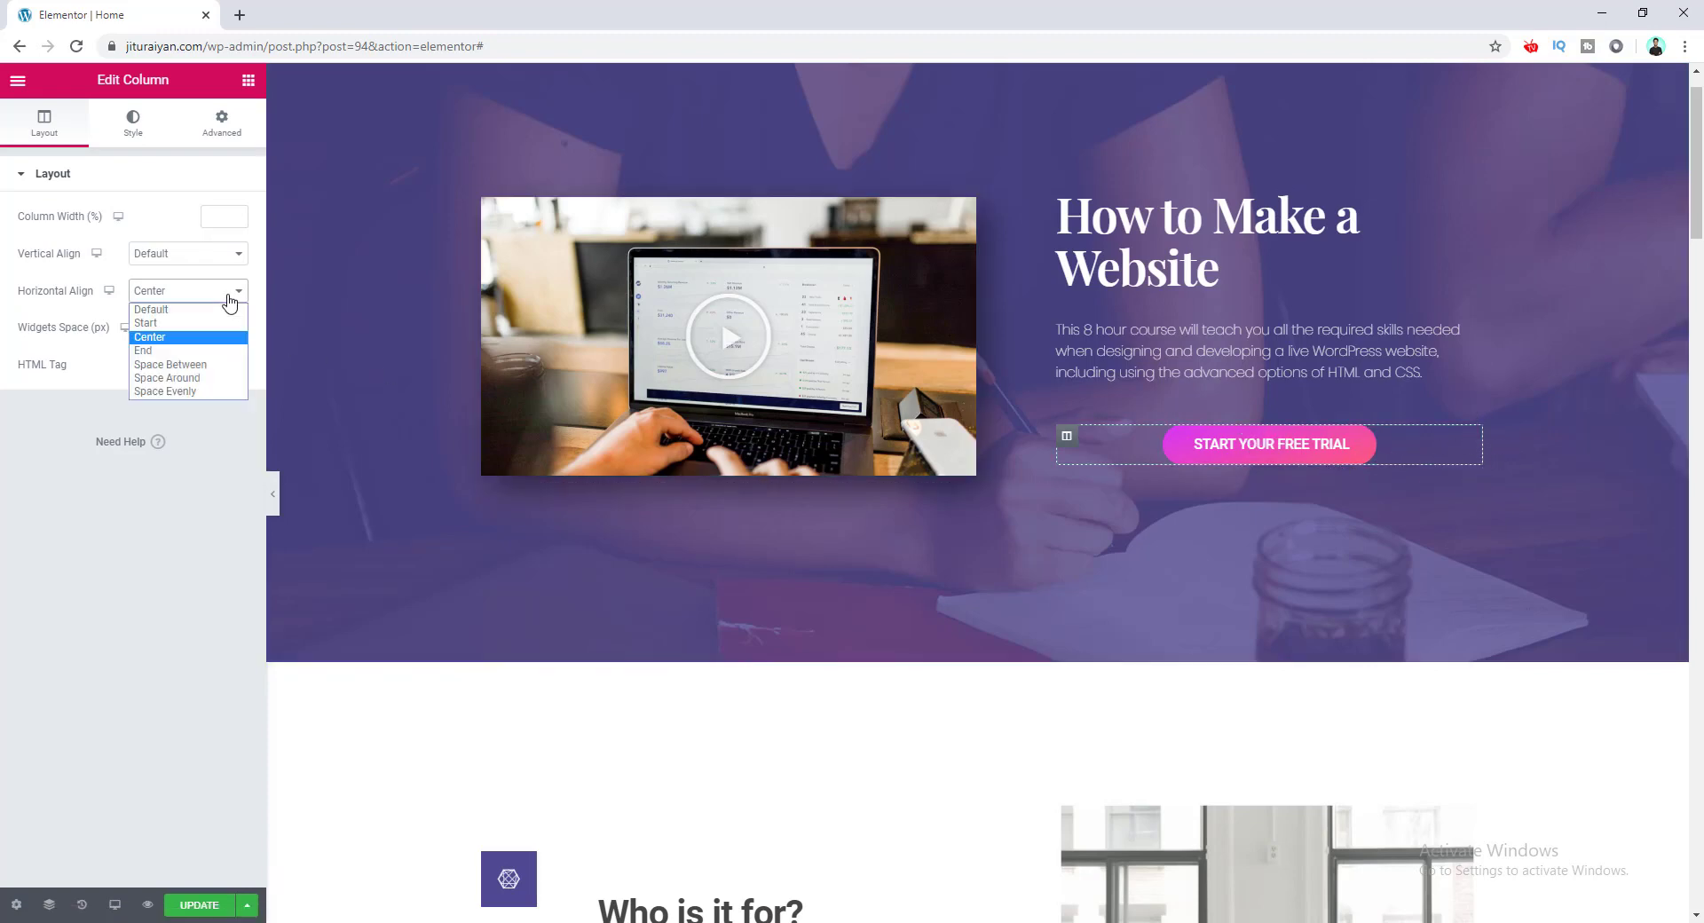
left_click(205, 351)
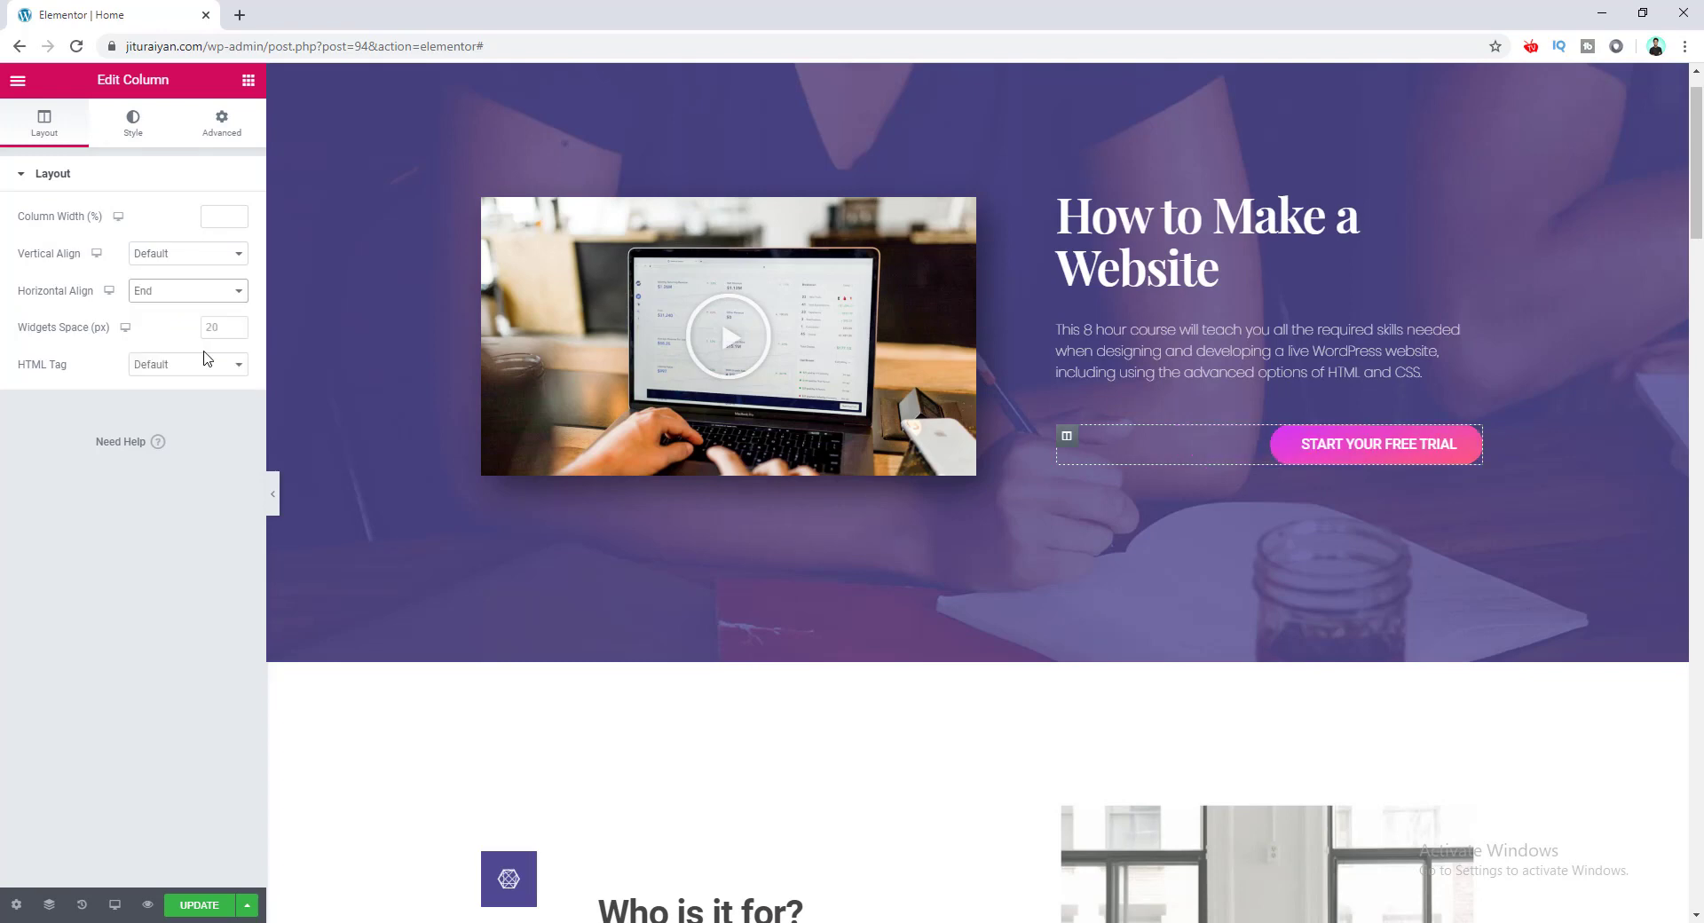
left_click(202, 298)
left_click(204, 311)
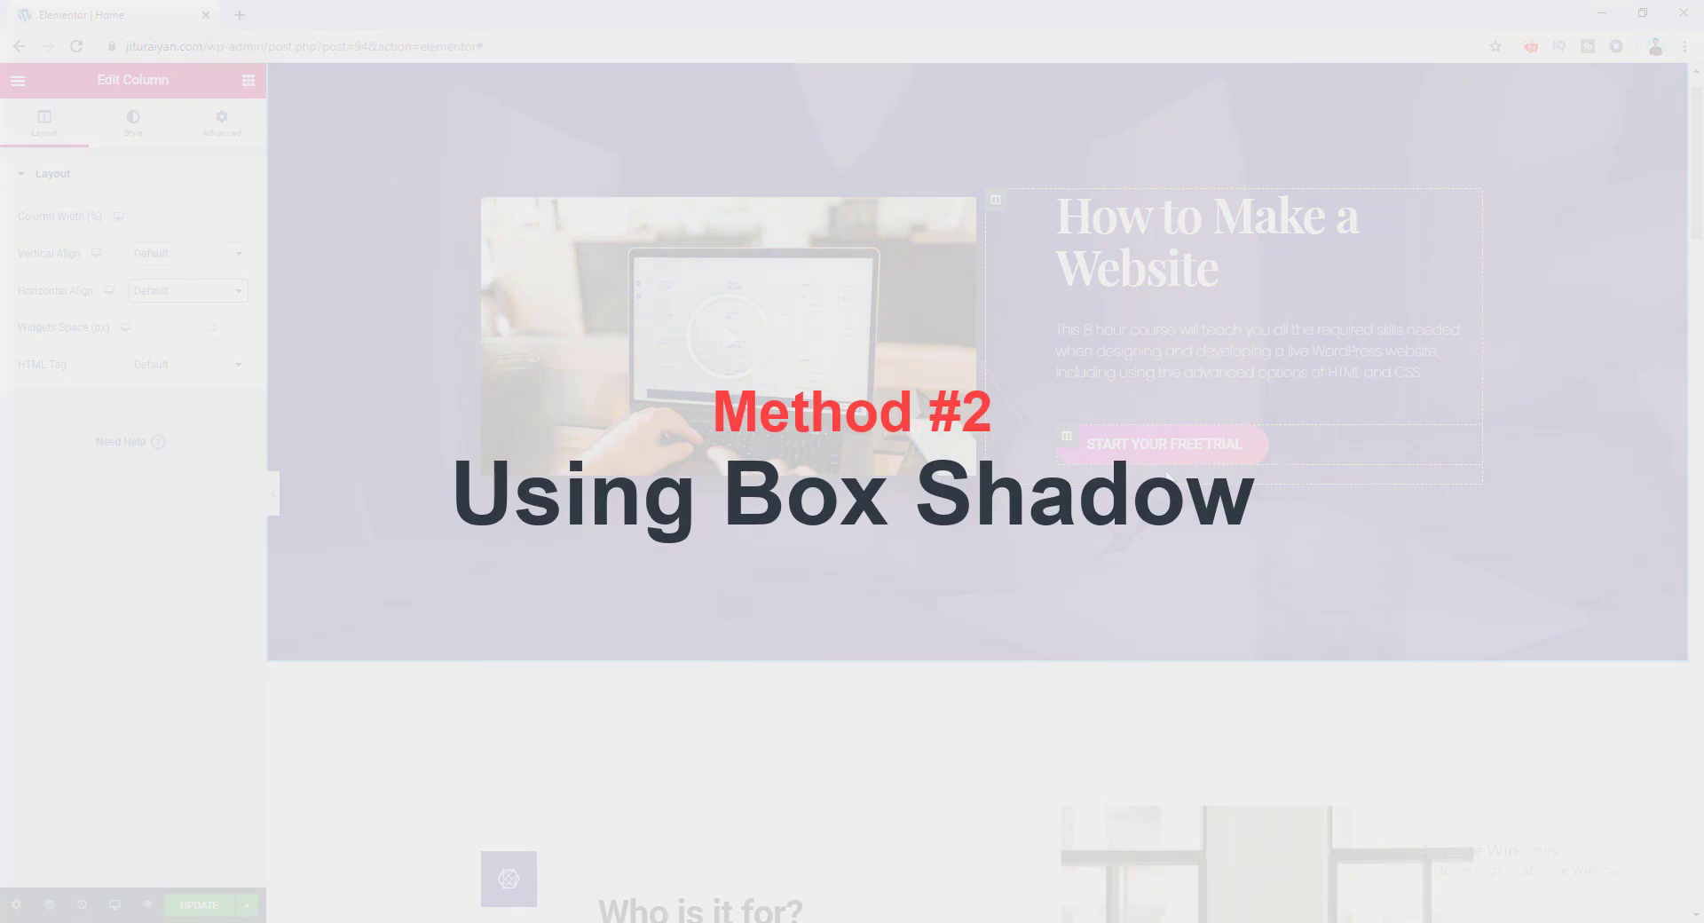
Add a button widget below the text of the "Practice makes perfect" block.
scroll(1165, 532, "down", 15)
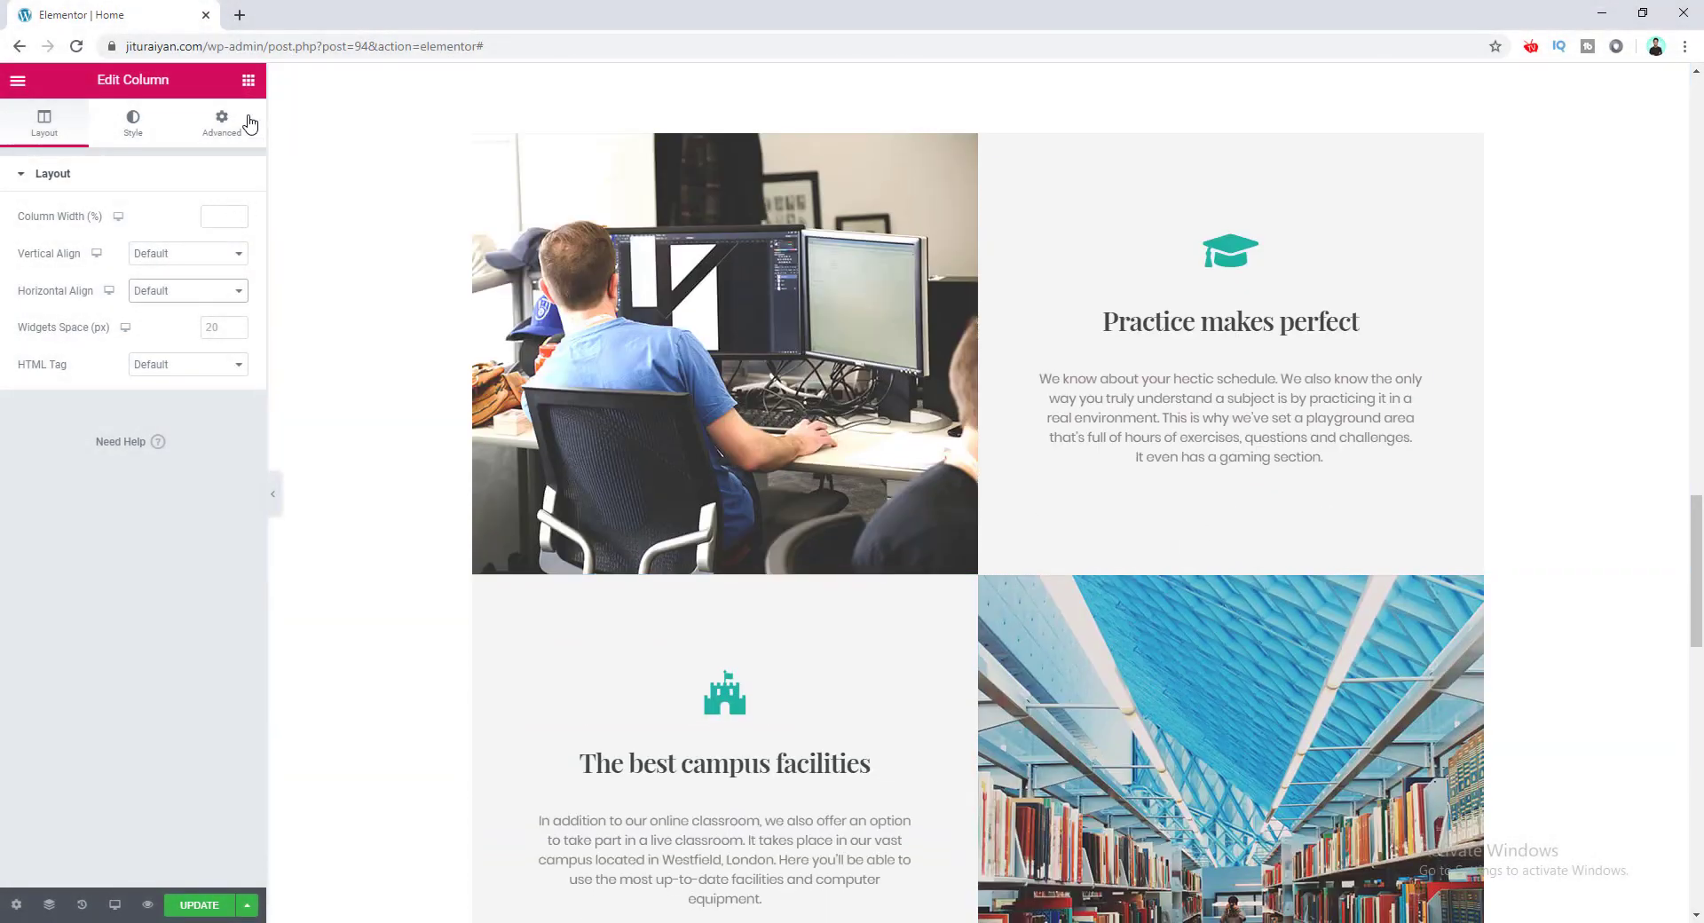
left_click(248, 81)
left_click_drag(188, 390, 1222, 486)
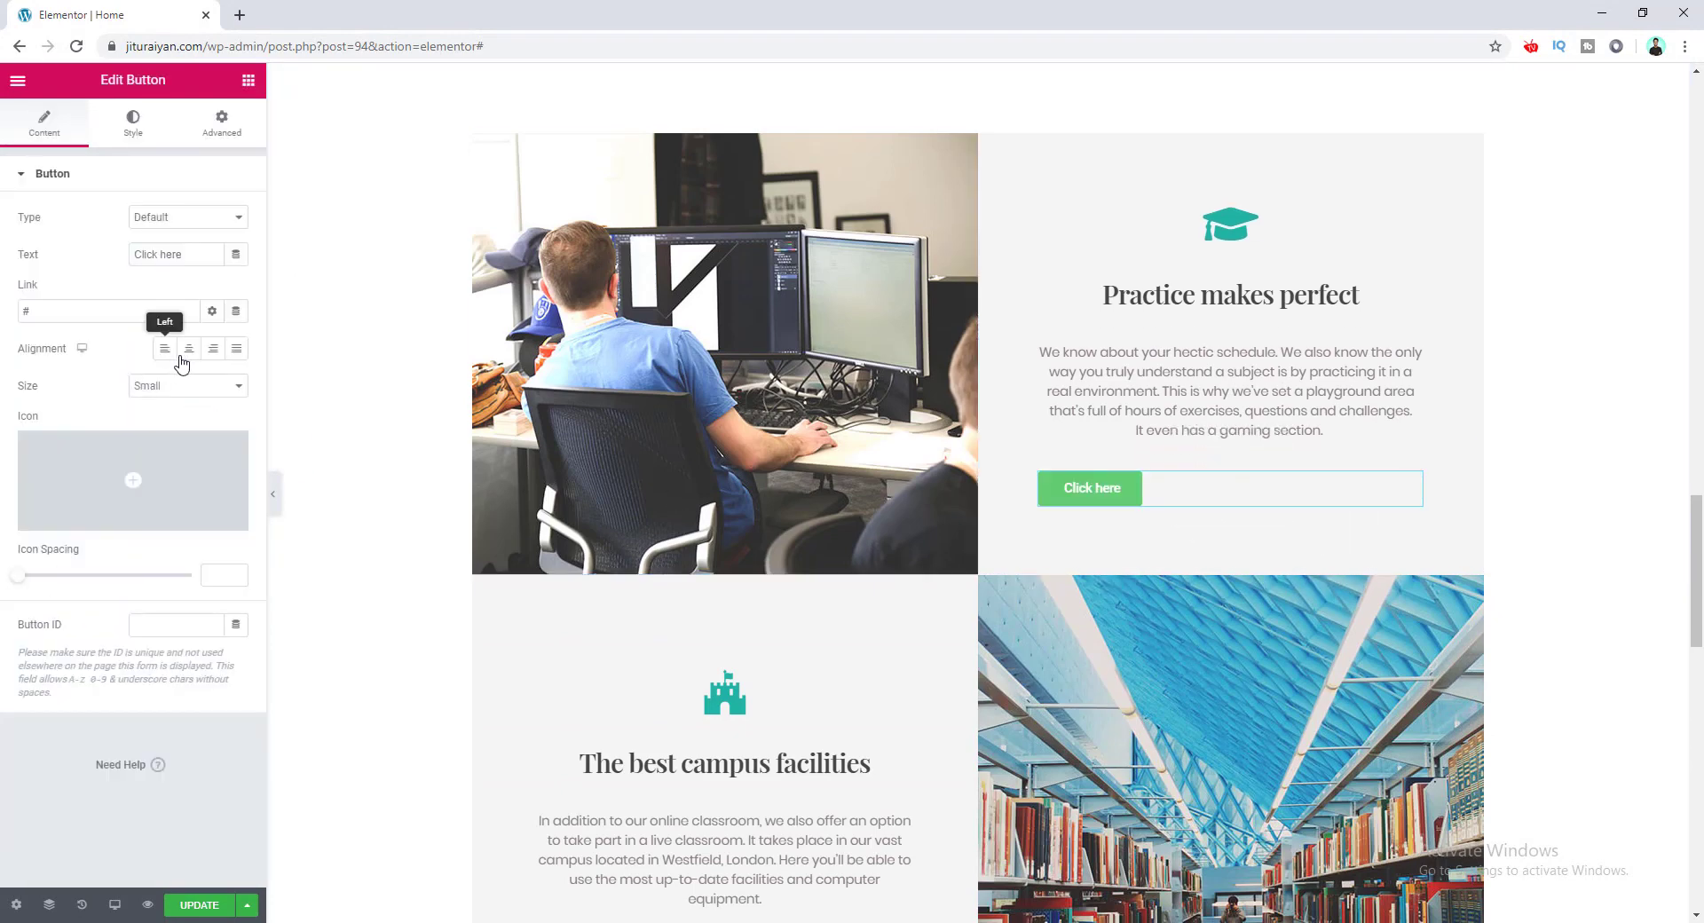
Center the new button and set its text to "Learn More".
left_click(188, 348)
left_click_drag(189, 255, 2, 255)
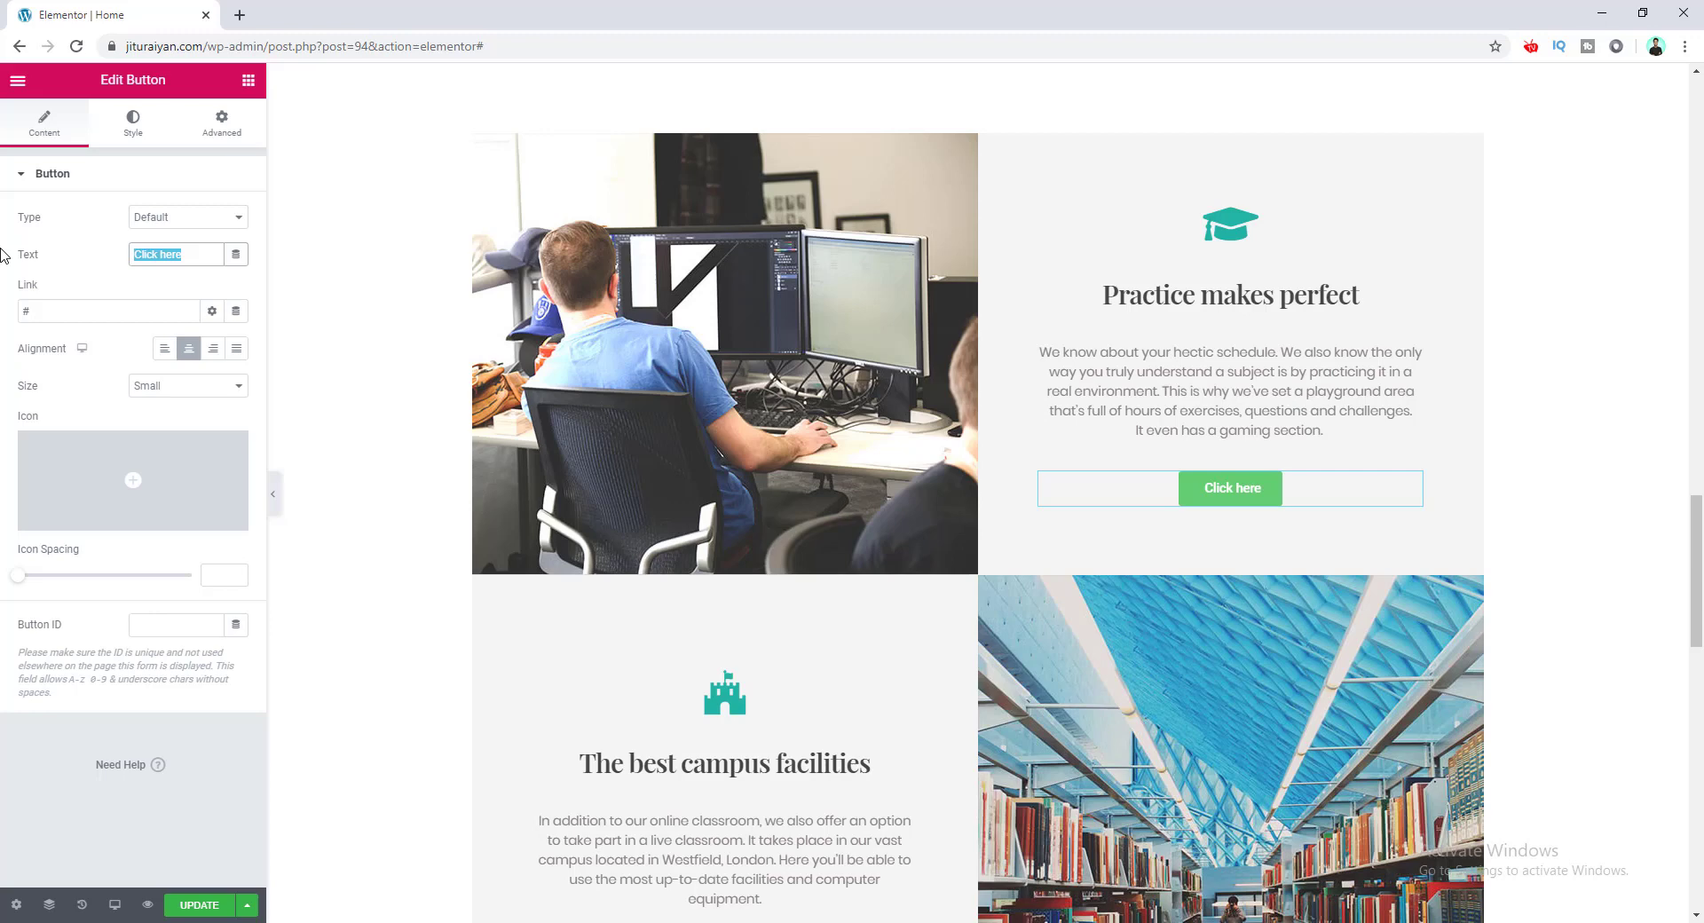
type("Learn More")
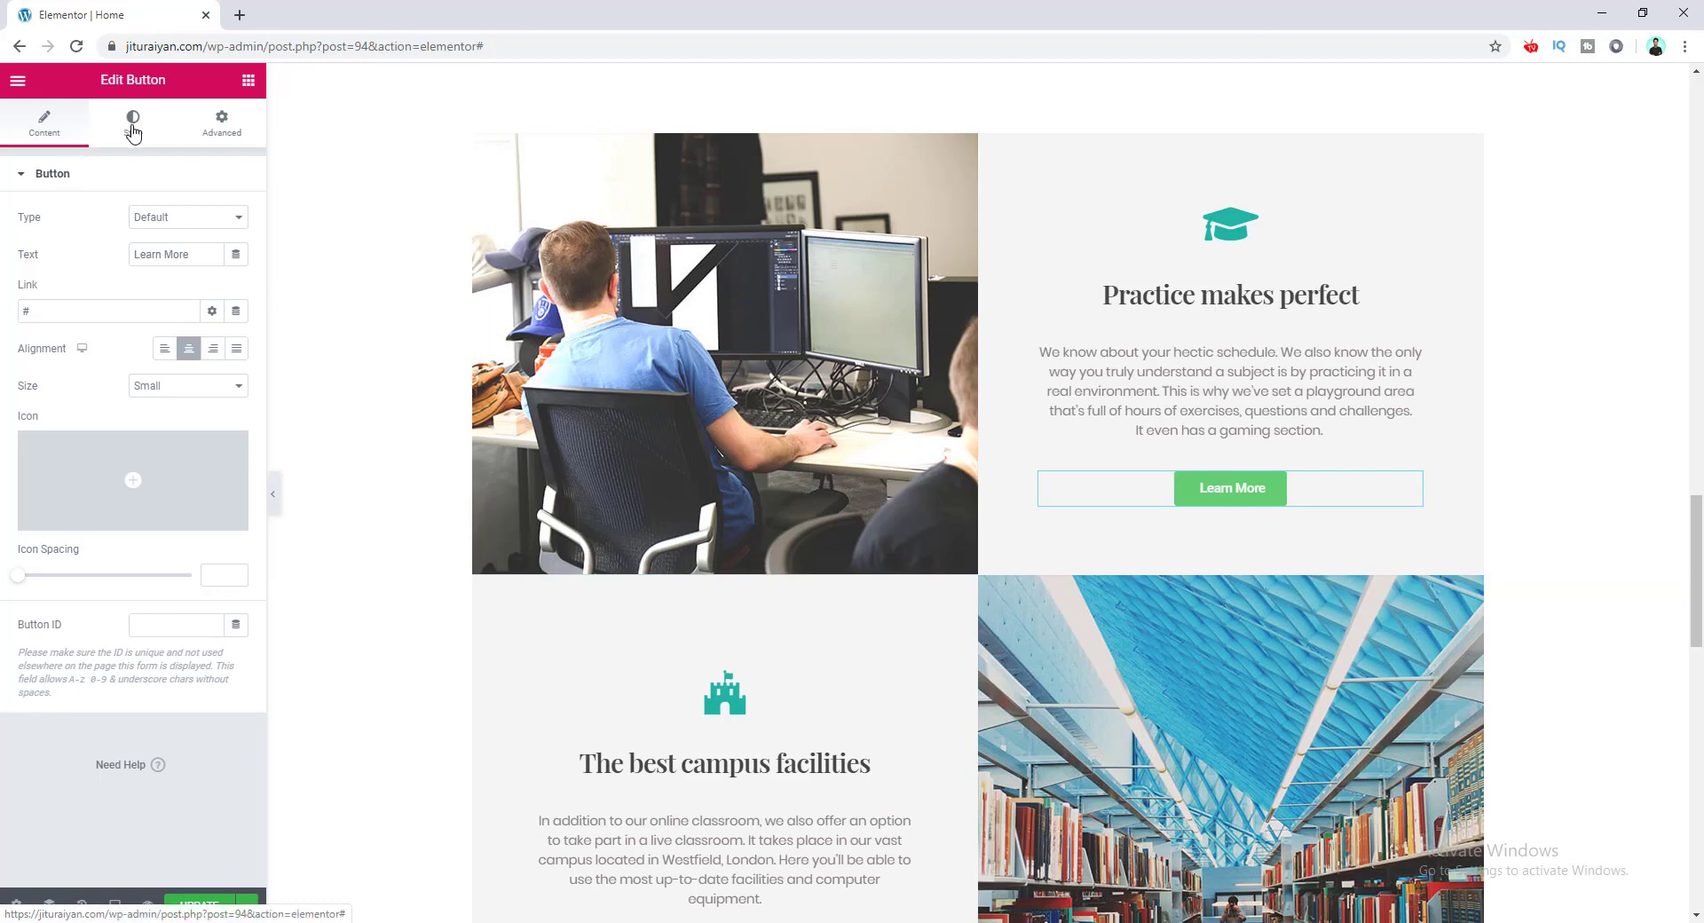
Add a box shadow to the Learn More button and set its position to Inset.
left_click(132, 129)
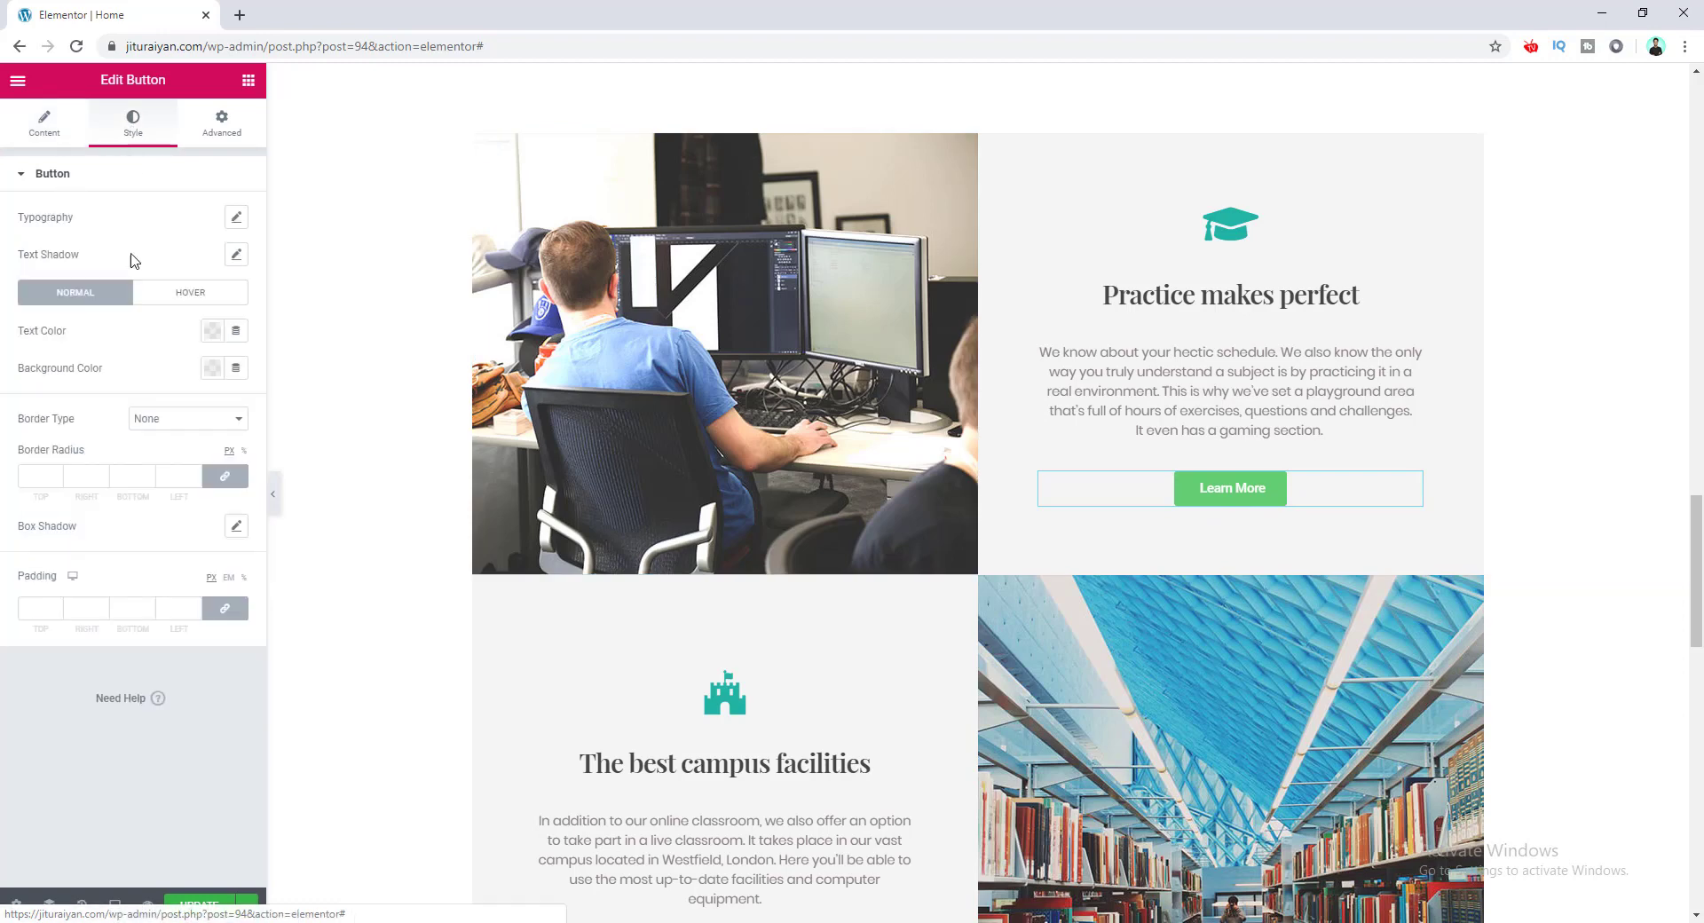
left_click(236, 527)
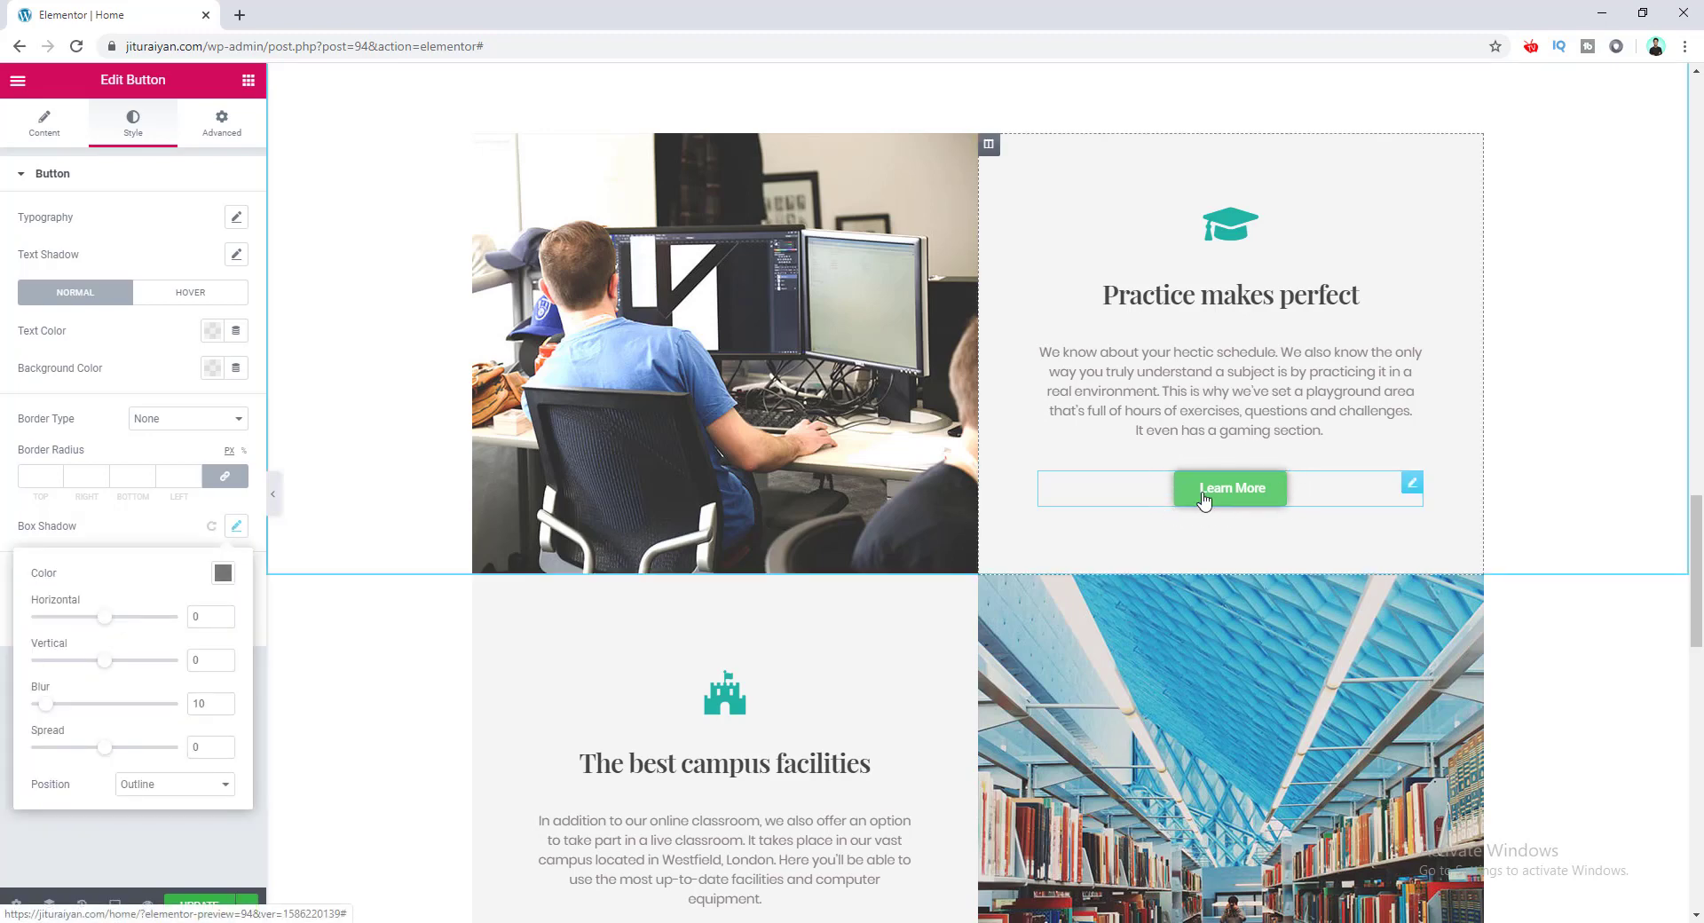
left_click(175, 793)
left_click(176, 817)
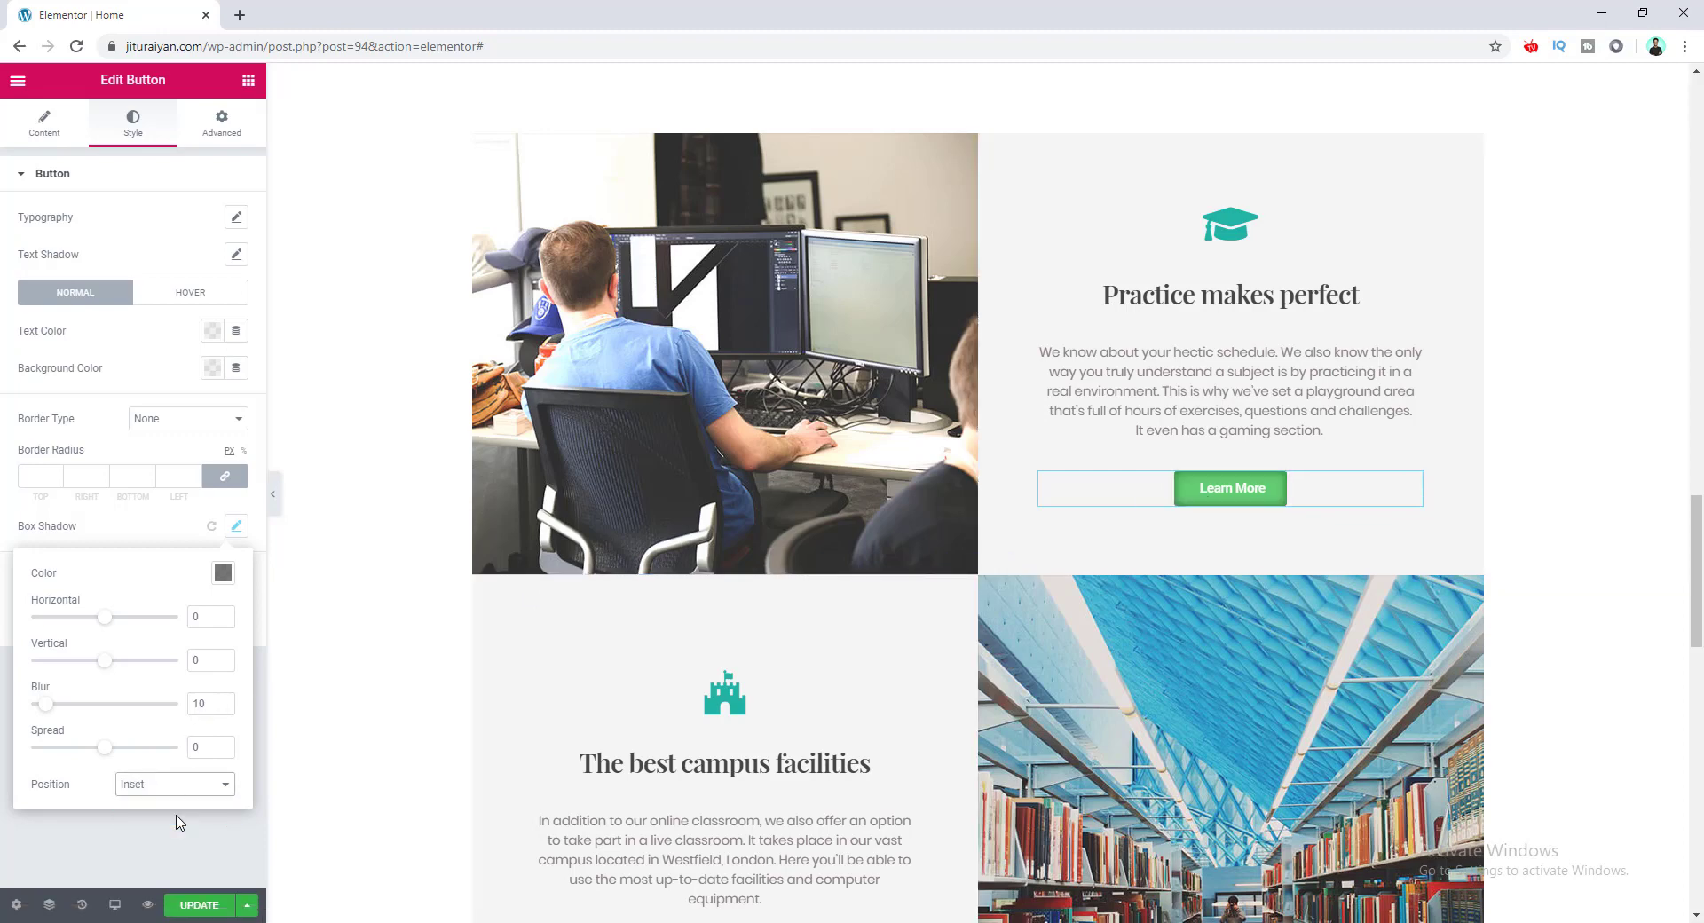
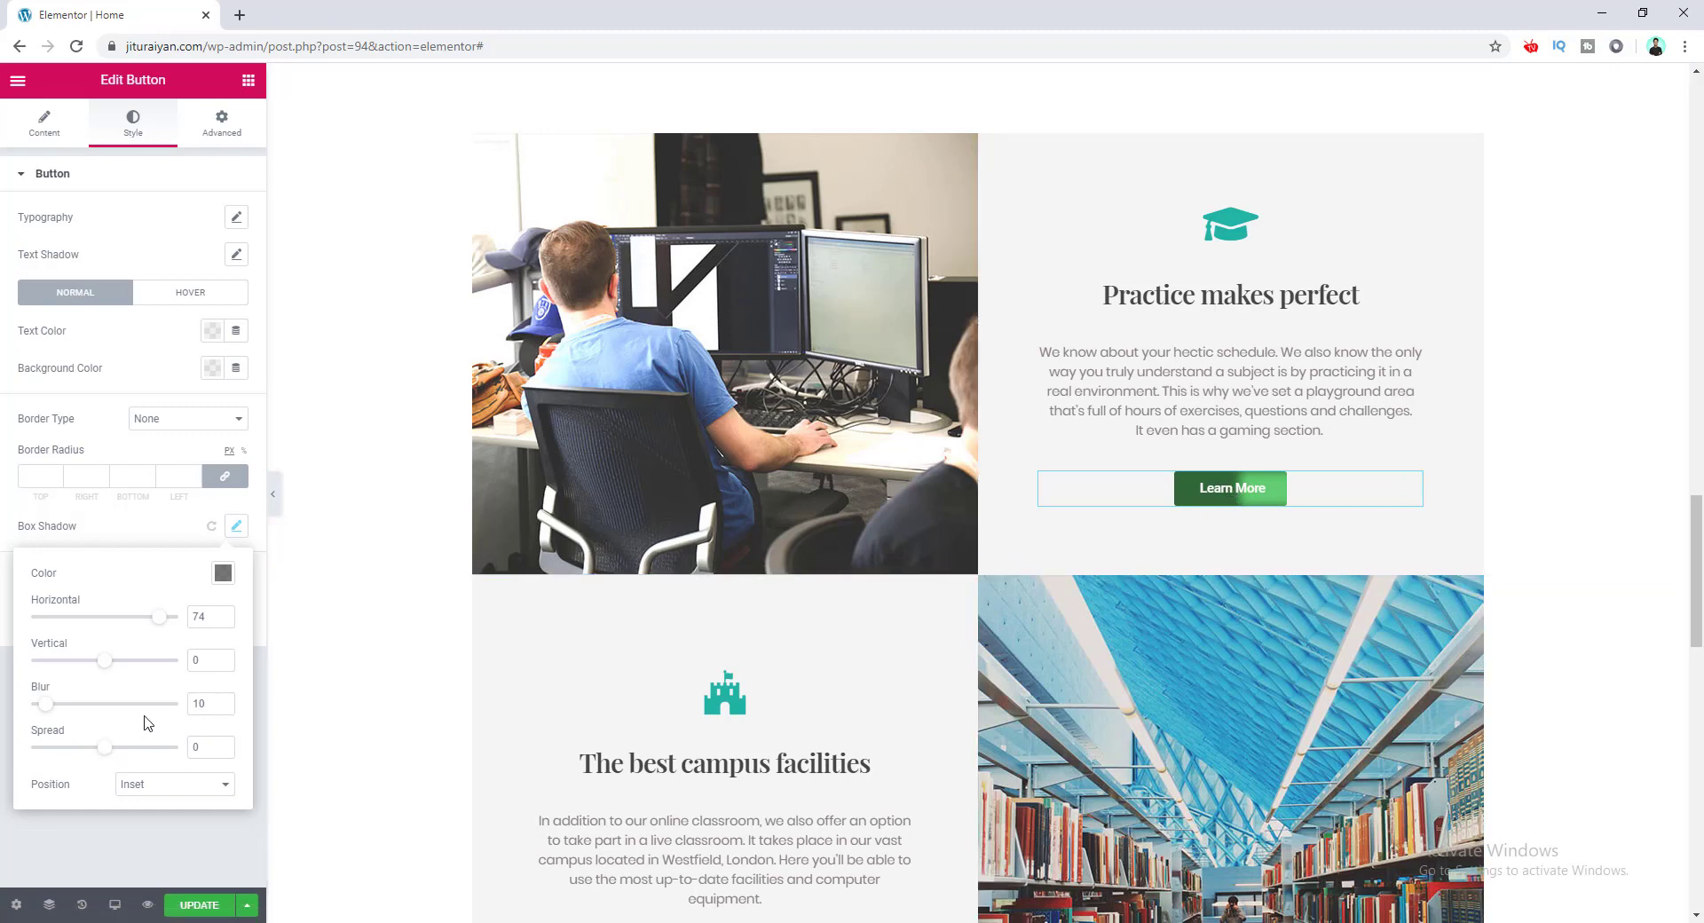
Set the inset box shadow's horizontal offset to 110, blur to 36 and spread to -50.
left_click_drag(108, 749, 113, 753)
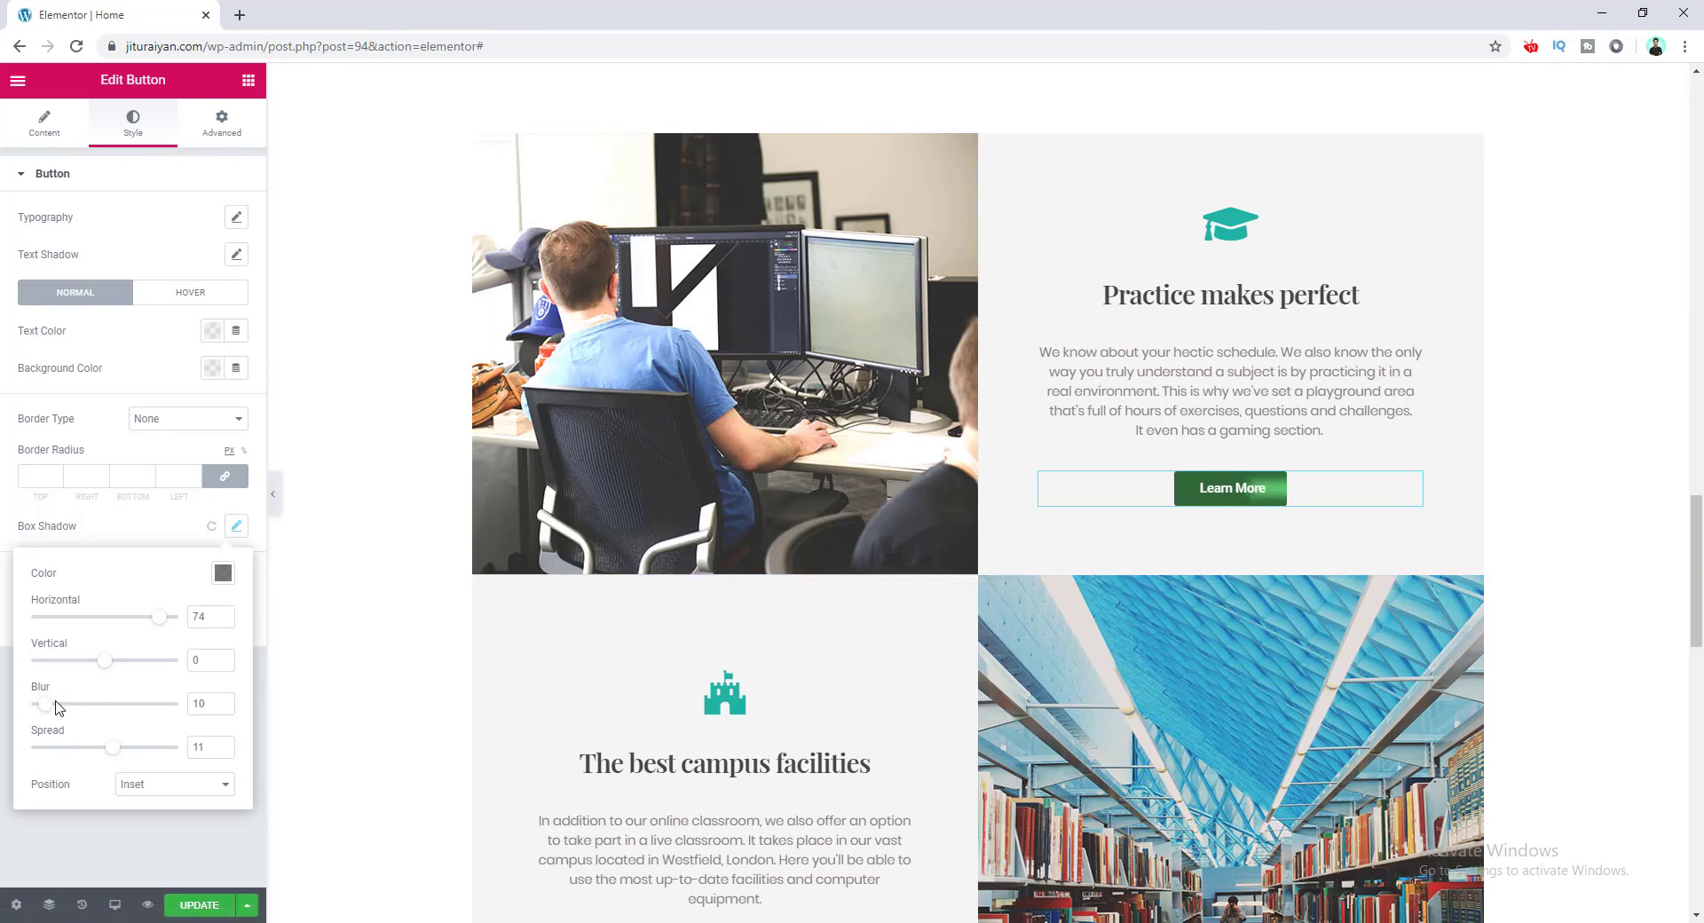
left_click_drag(46, 705, 23, 710)
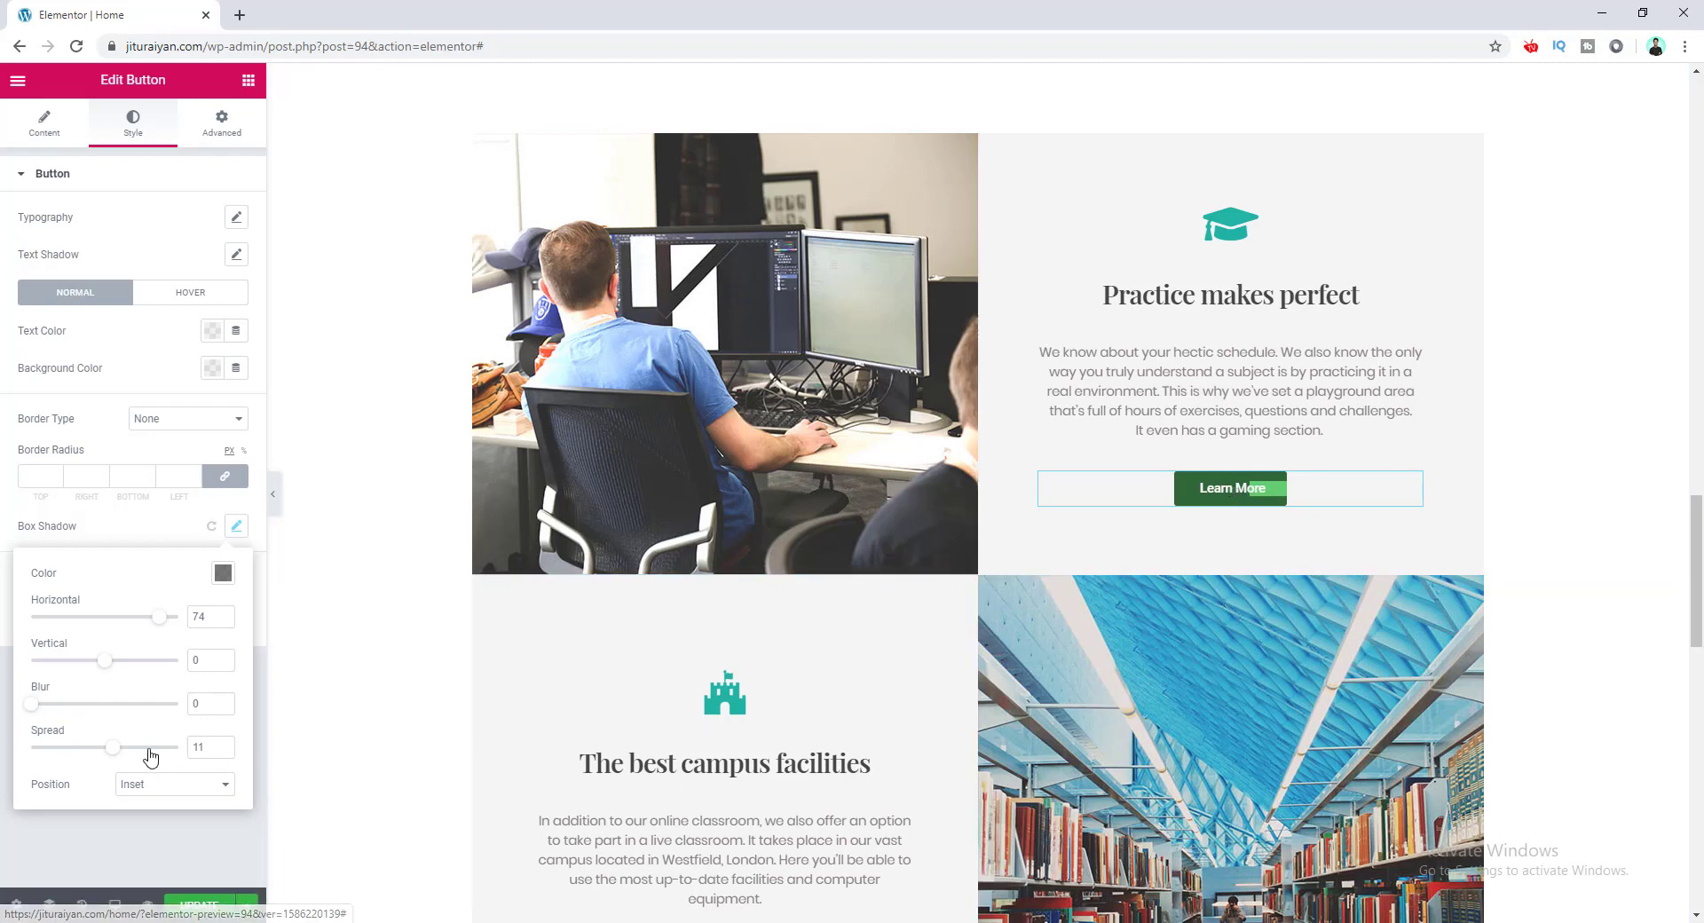
left_click_drag(114, 752, 69, 756)
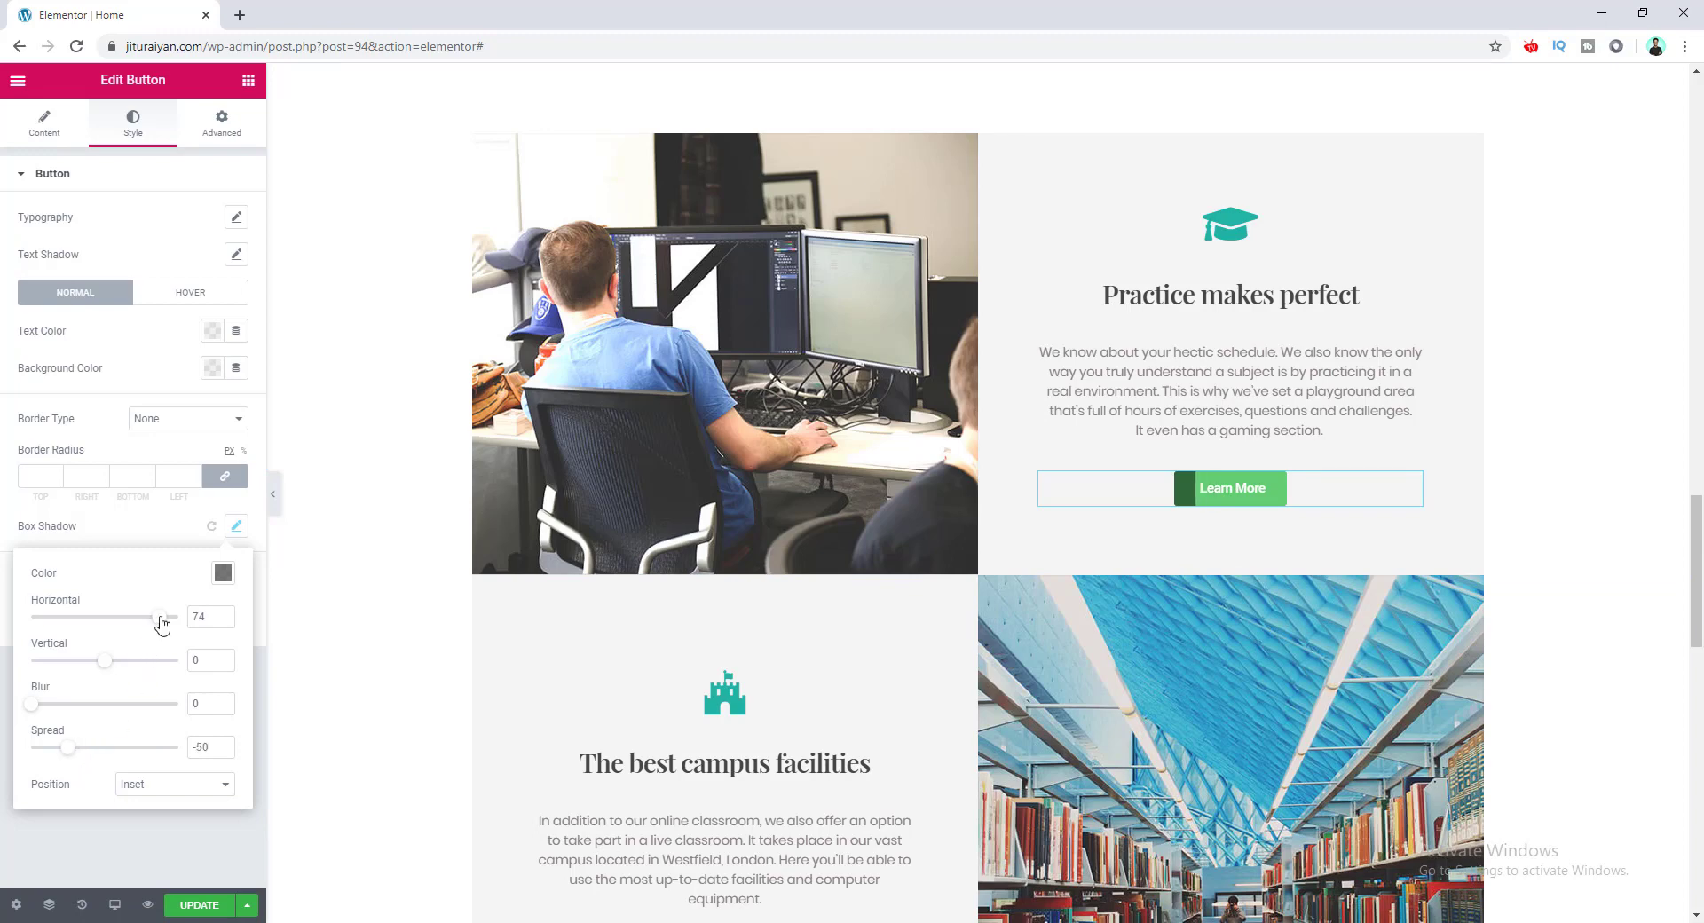
left_click_drag(162, 624, 191, 621)
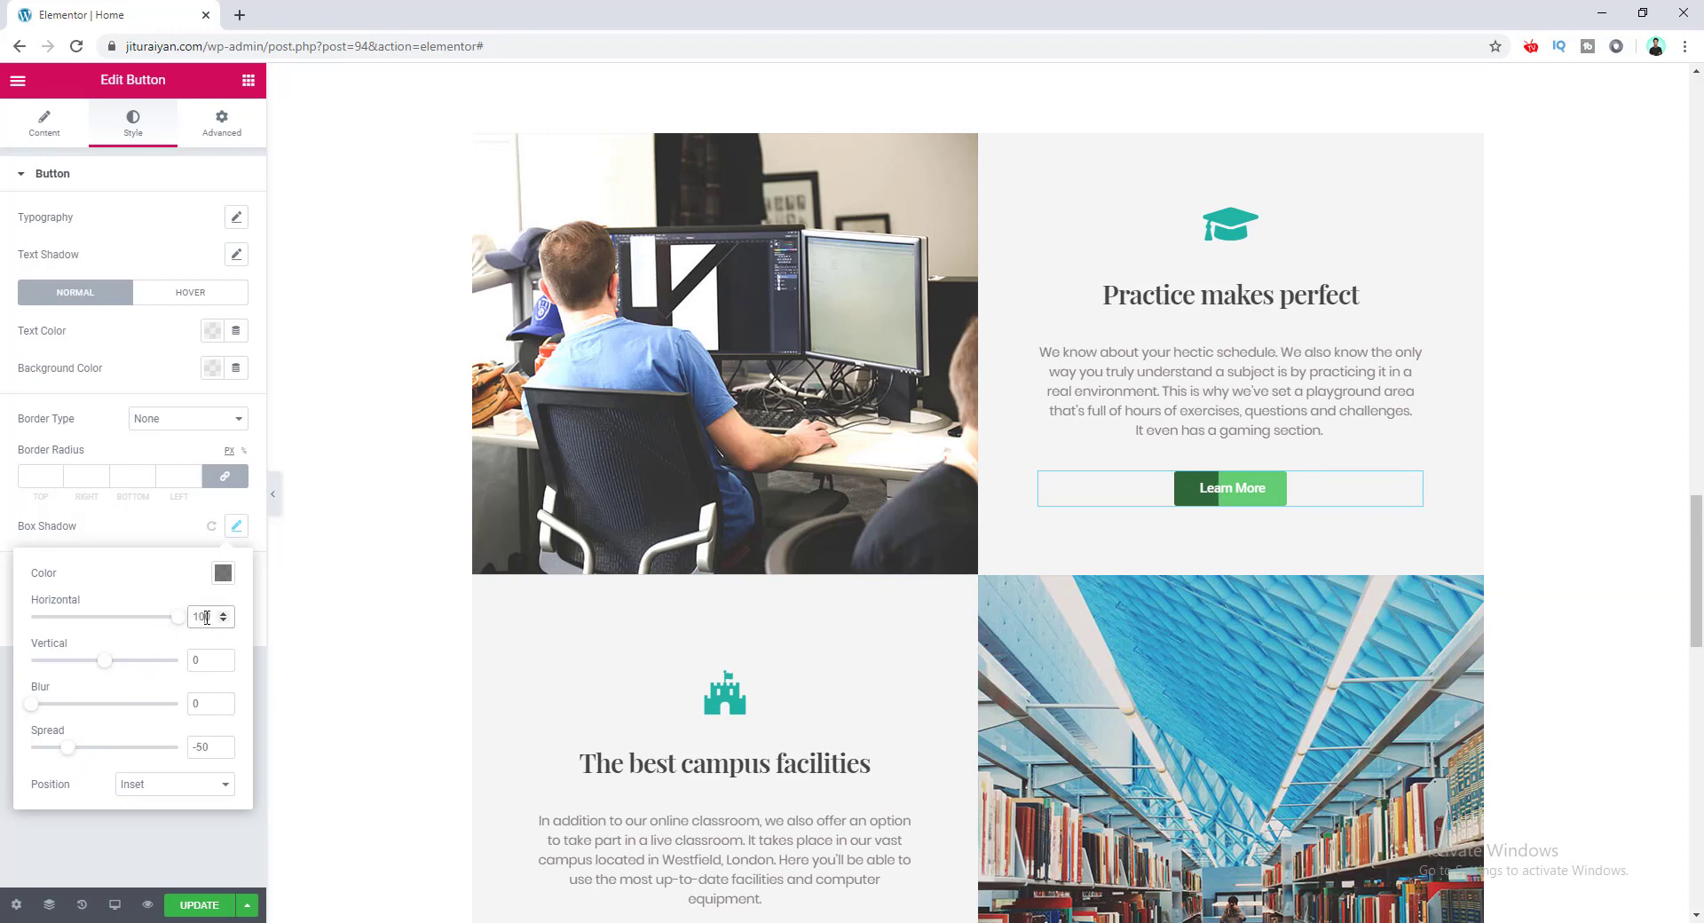
double_click(207, 617)
type("110")
left_click_drag(30, 707, 86, 702)
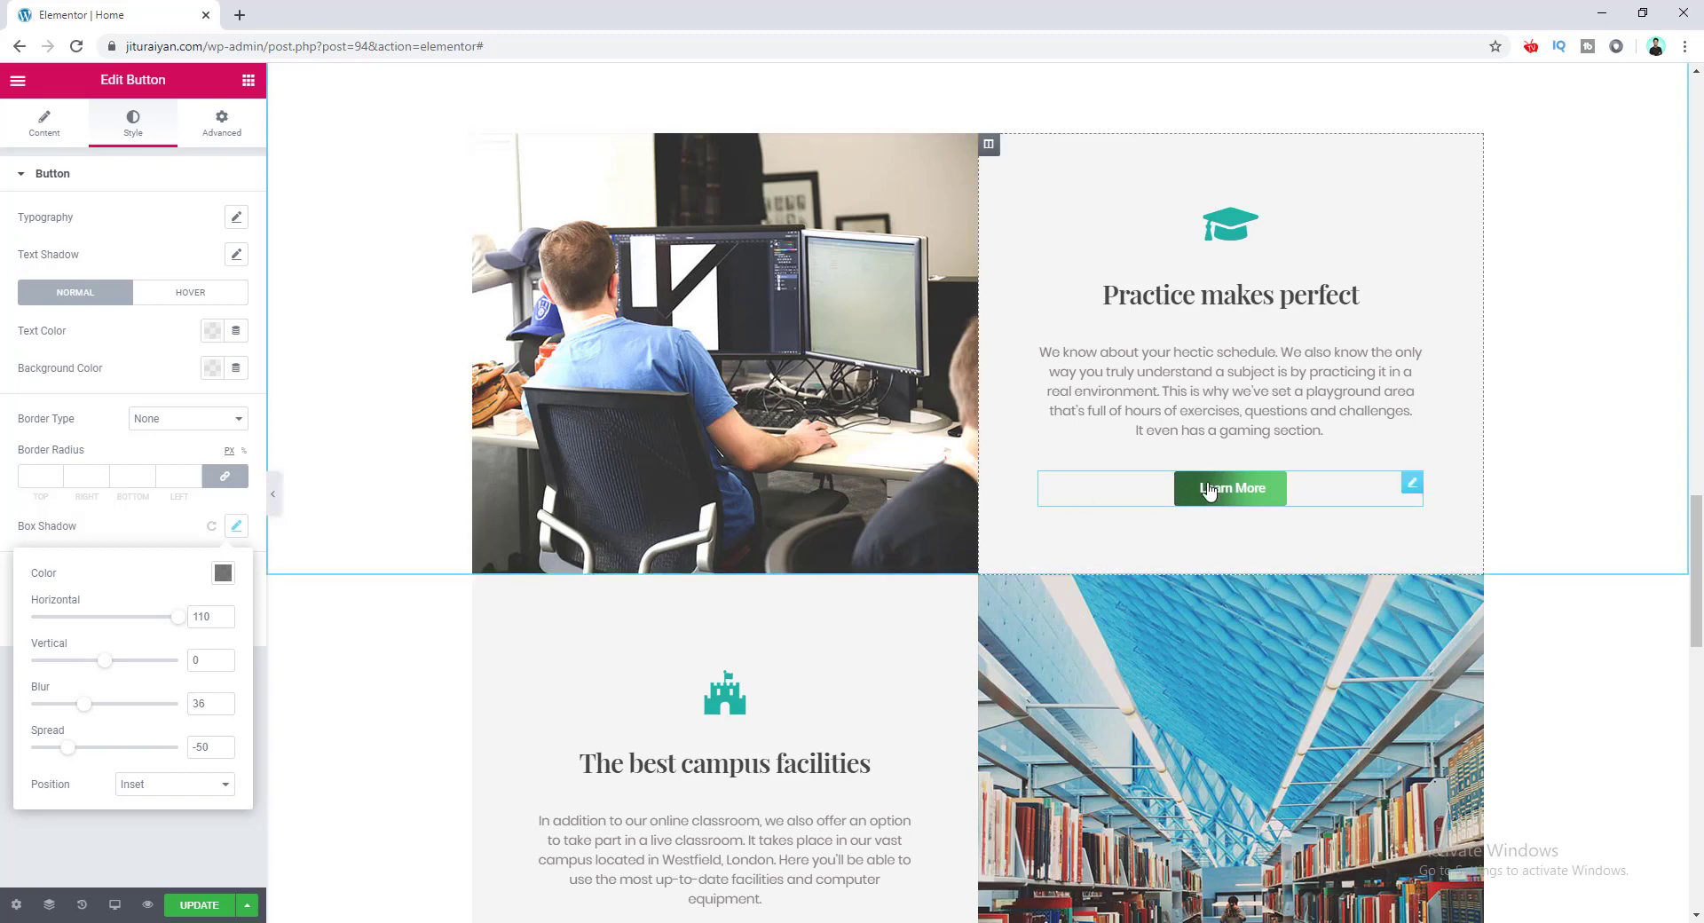
Set the box shadow color to yellow, rgba(254, 207, 89, 1), and the button's background color to the saved coral red, and save the page.
left_click(222, 574)
left_click(232, 617)
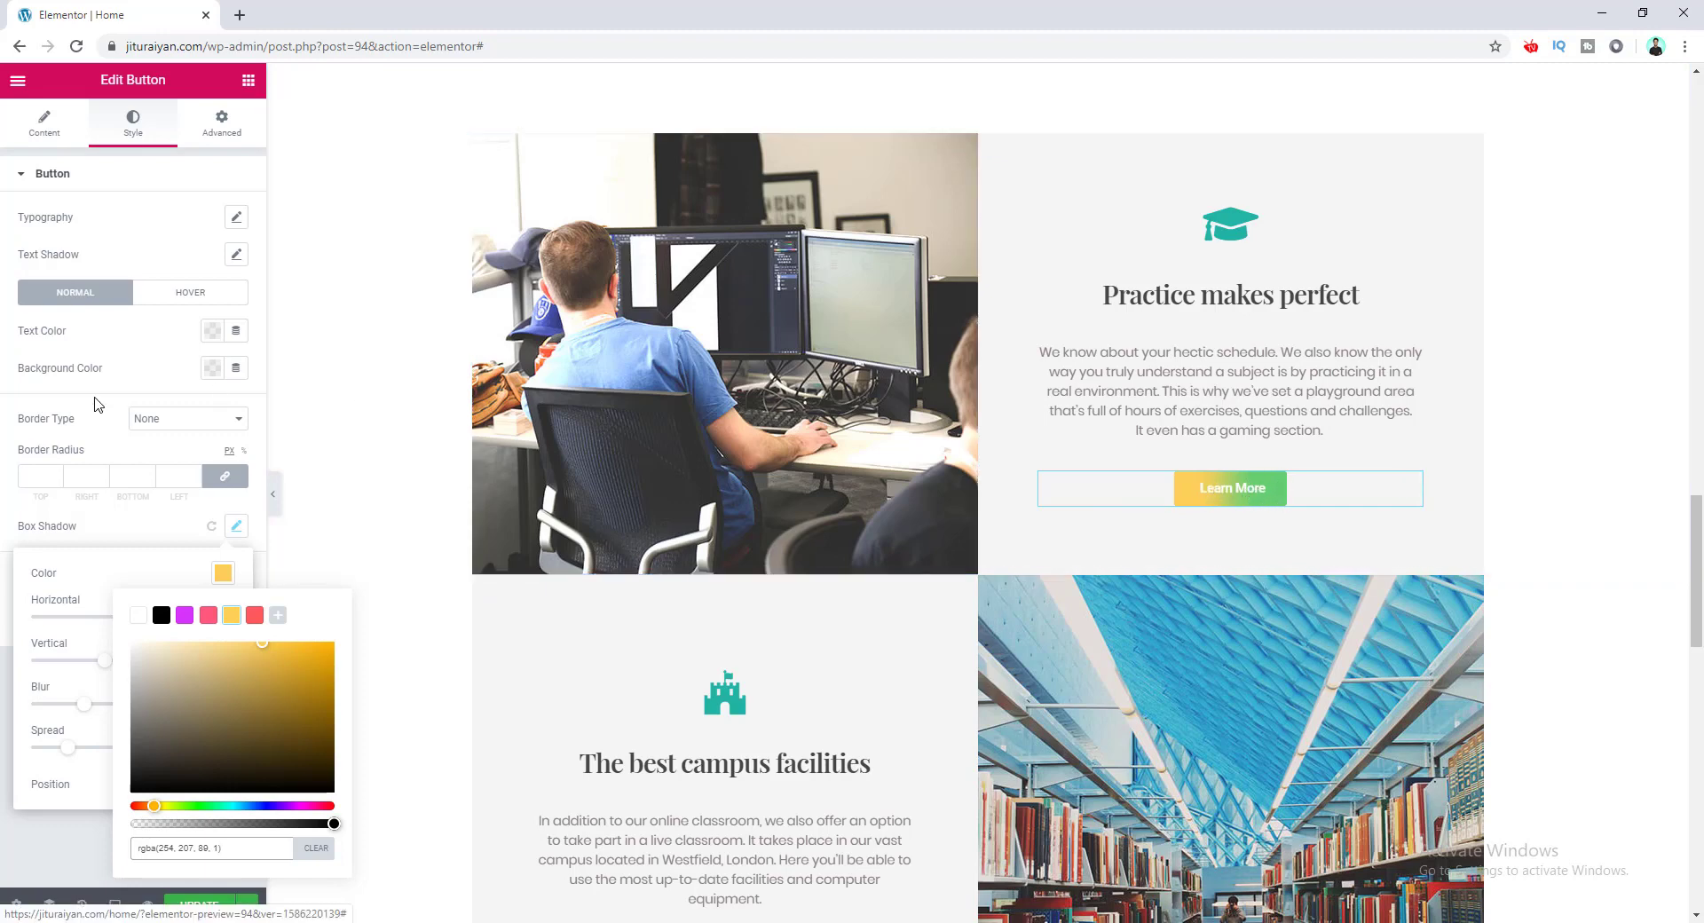
left_click(213, 367)
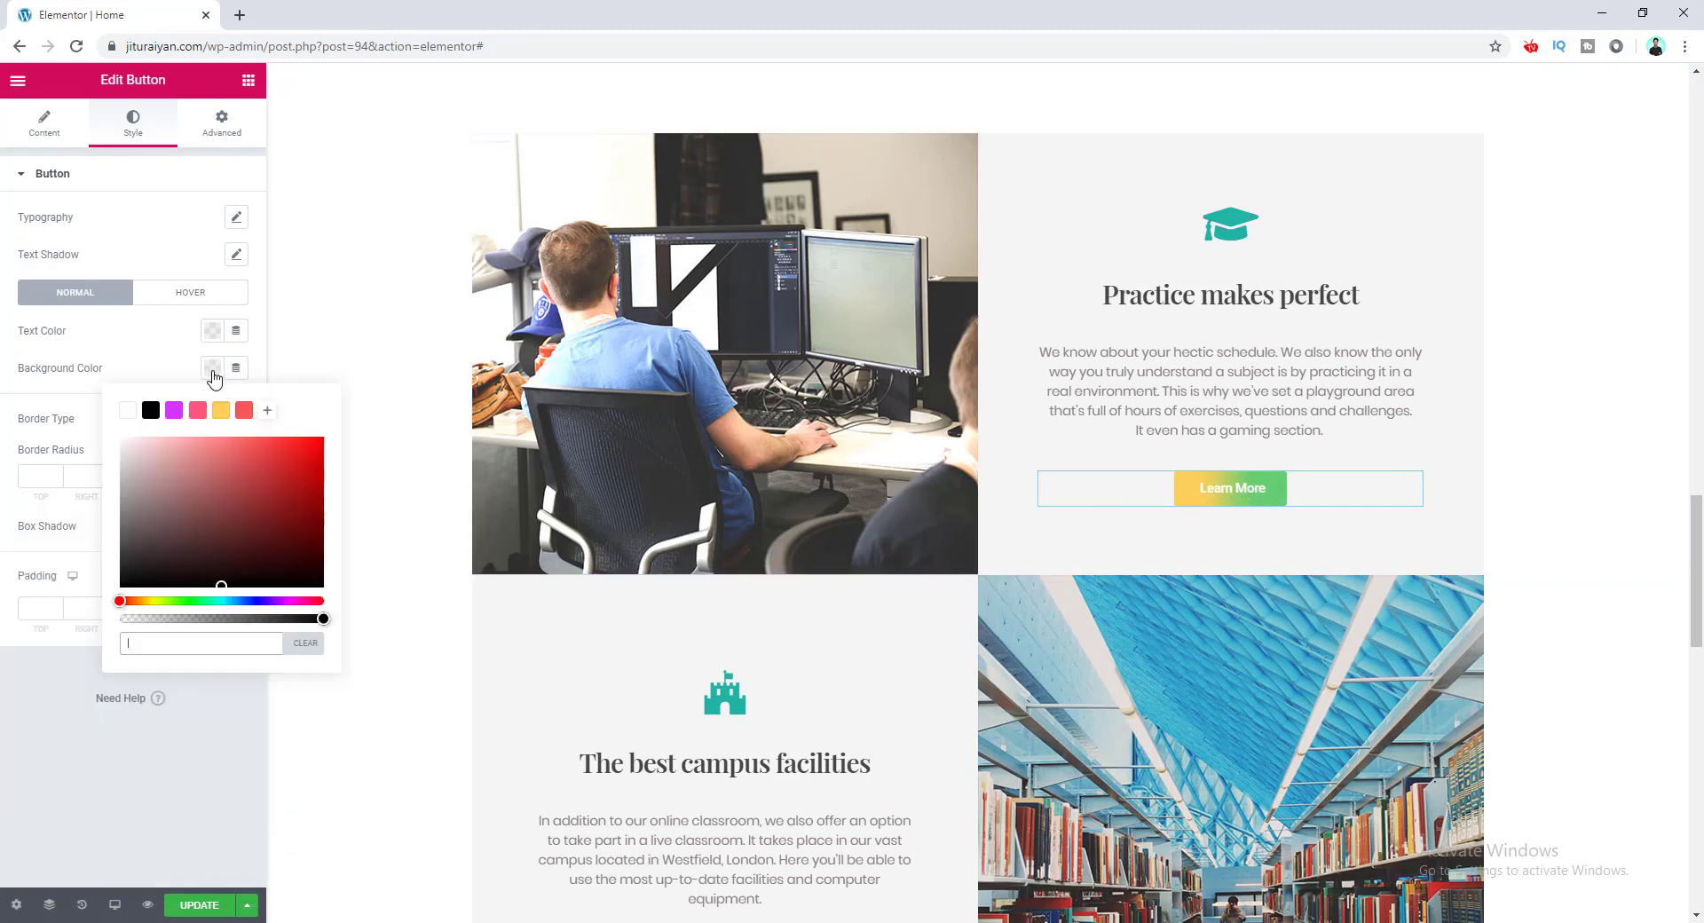
left_click(244, 410)
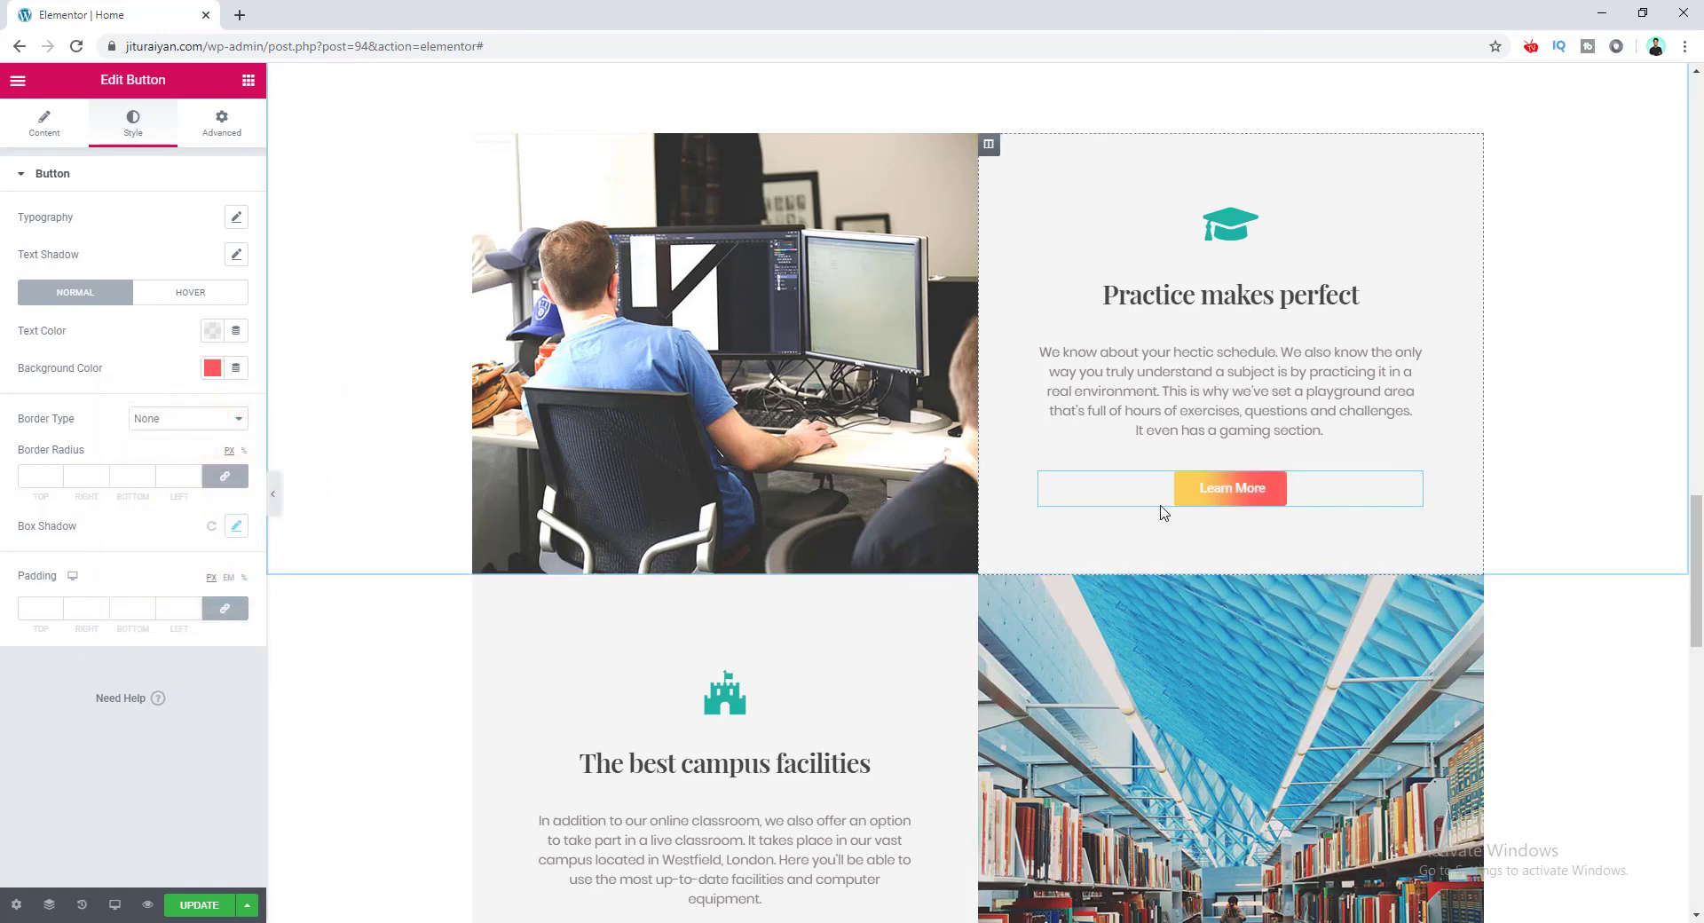
key("ctrl+s")
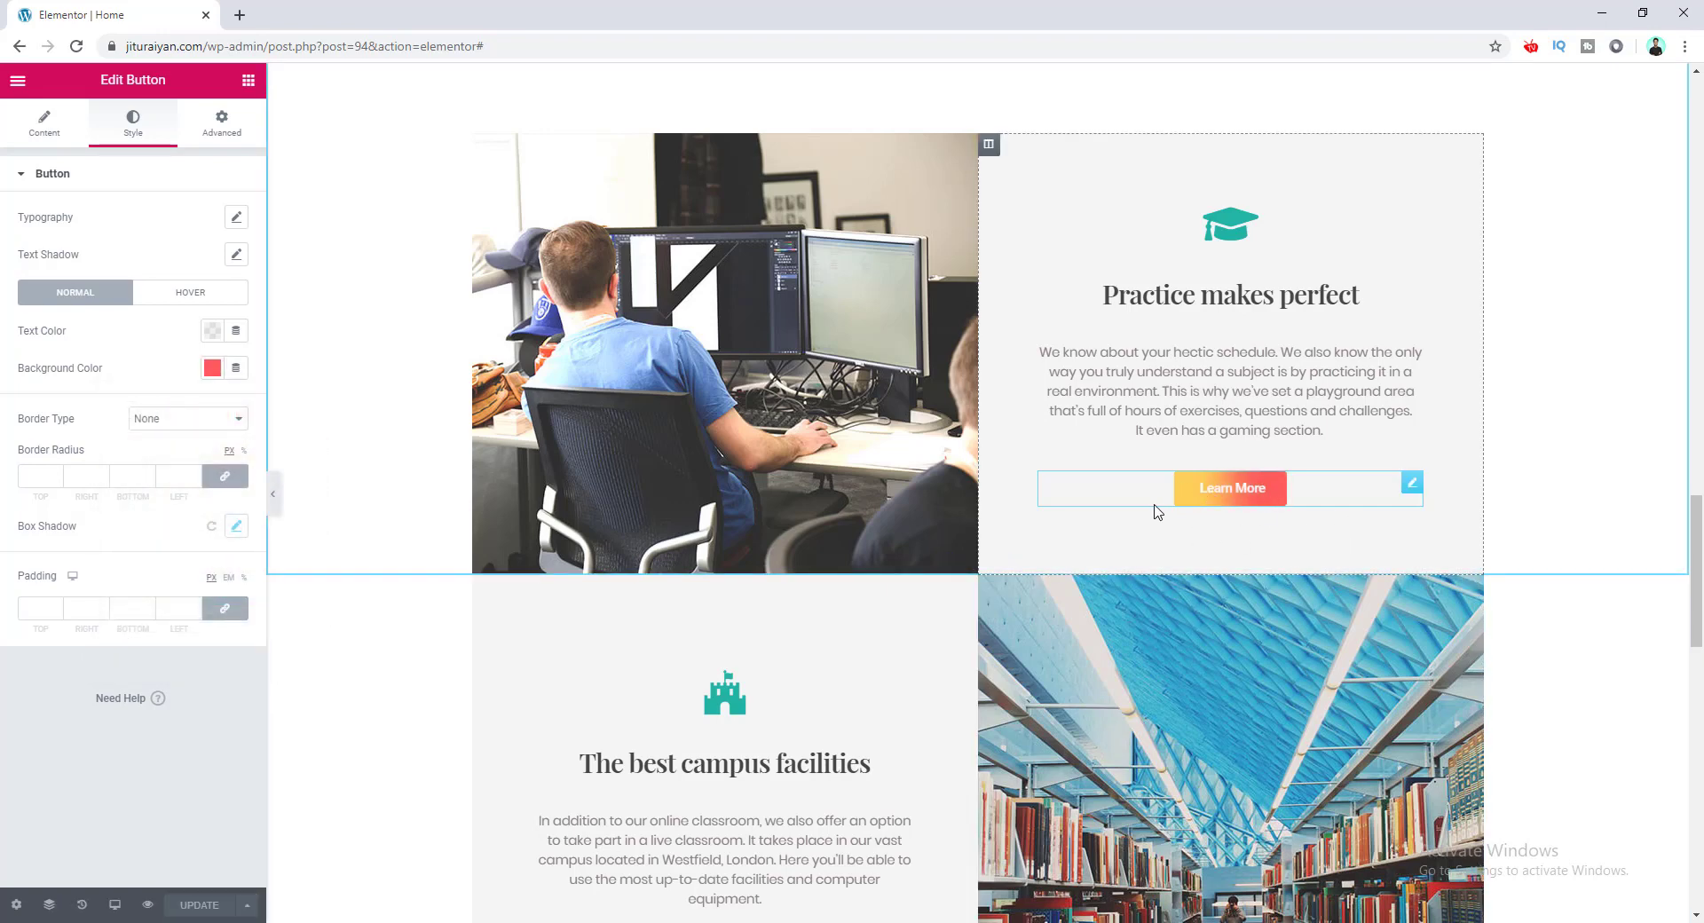